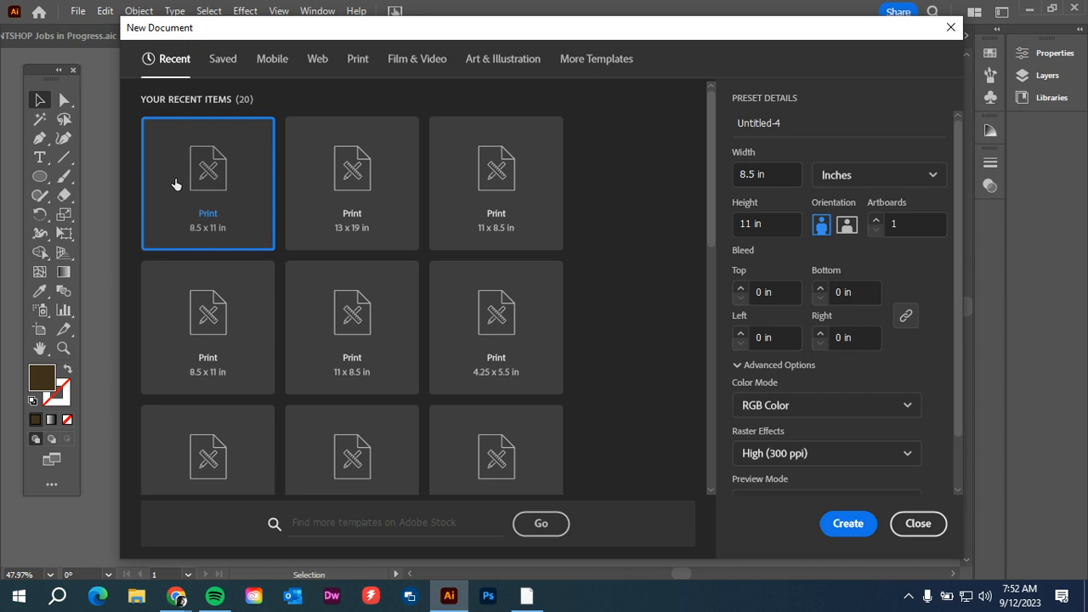
Step: Create a Letter-size print document, 8.5 x 11 in, with units in inches and RGB Color mode
left_click(357, 61)
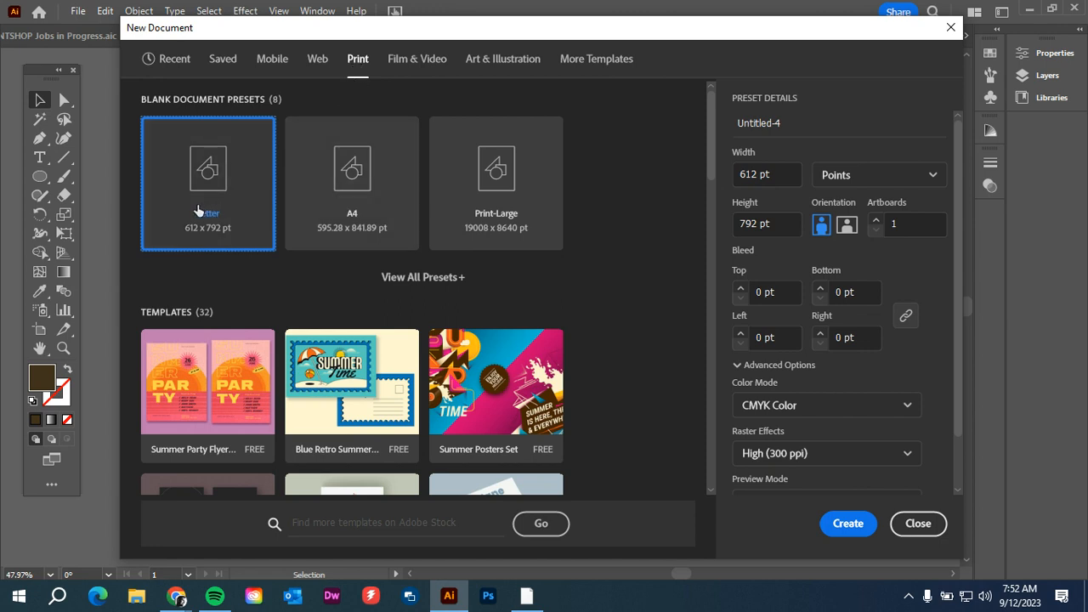
left_click(869, 176)
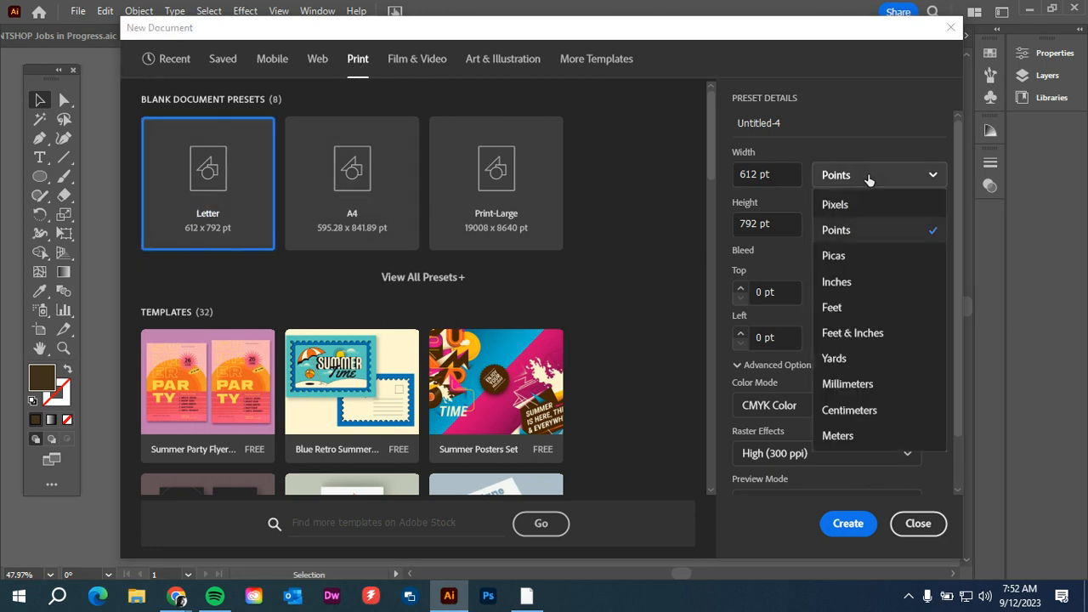
left_click(854, 284)
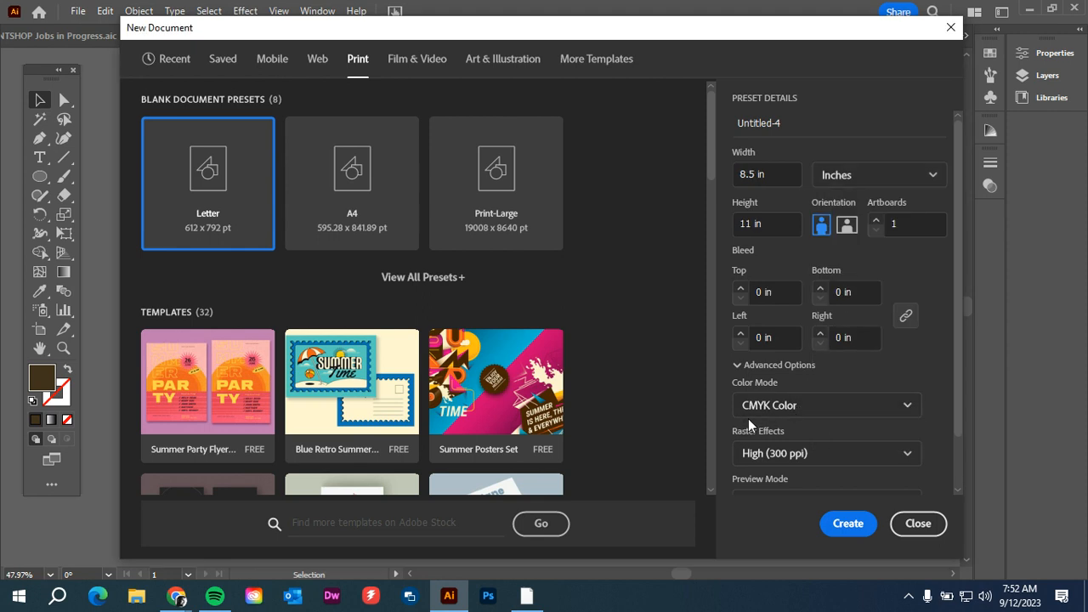
left_click(816, 408)
left_click(801, 436)
left_click(848, 524)
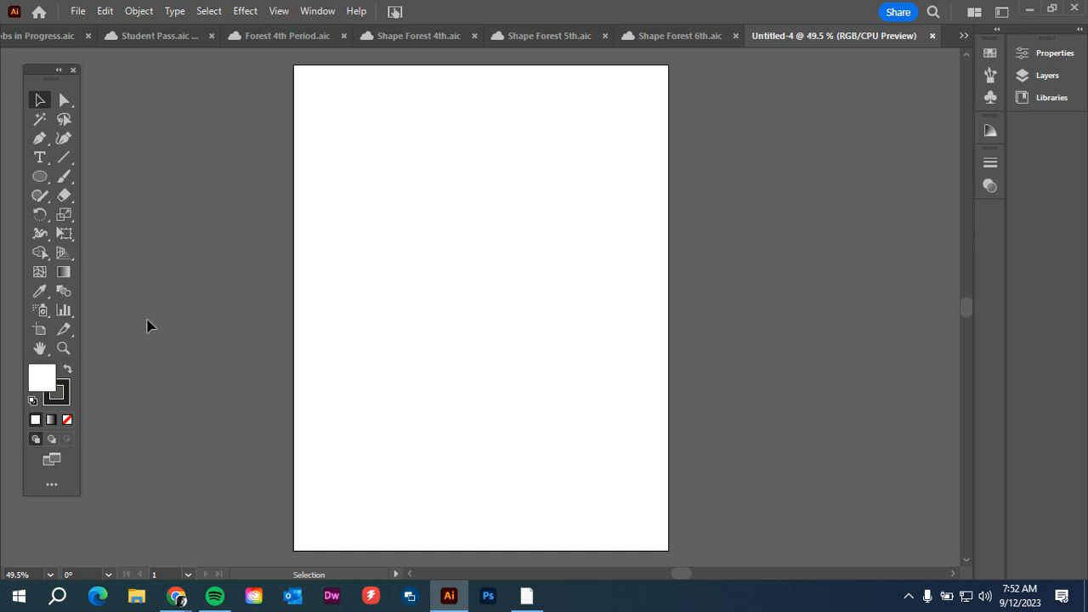
Step: Activate the Rectangle tool from the group of shape tools
left_click_drag(39, 177, 95, 175)
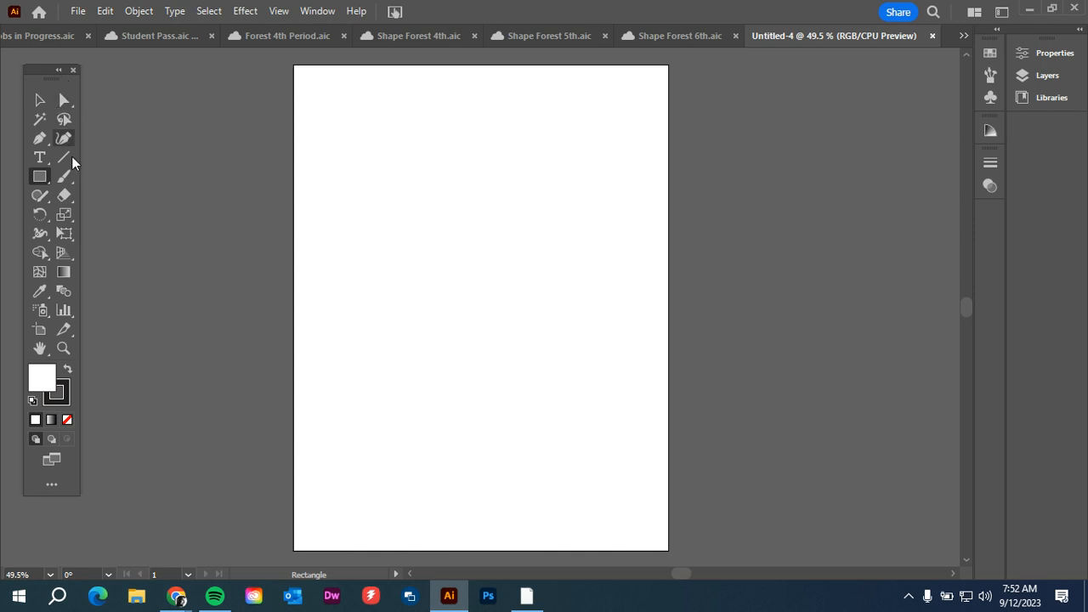
Step: Hide the Advanced toolbar and show it again
left_click(316, 12)
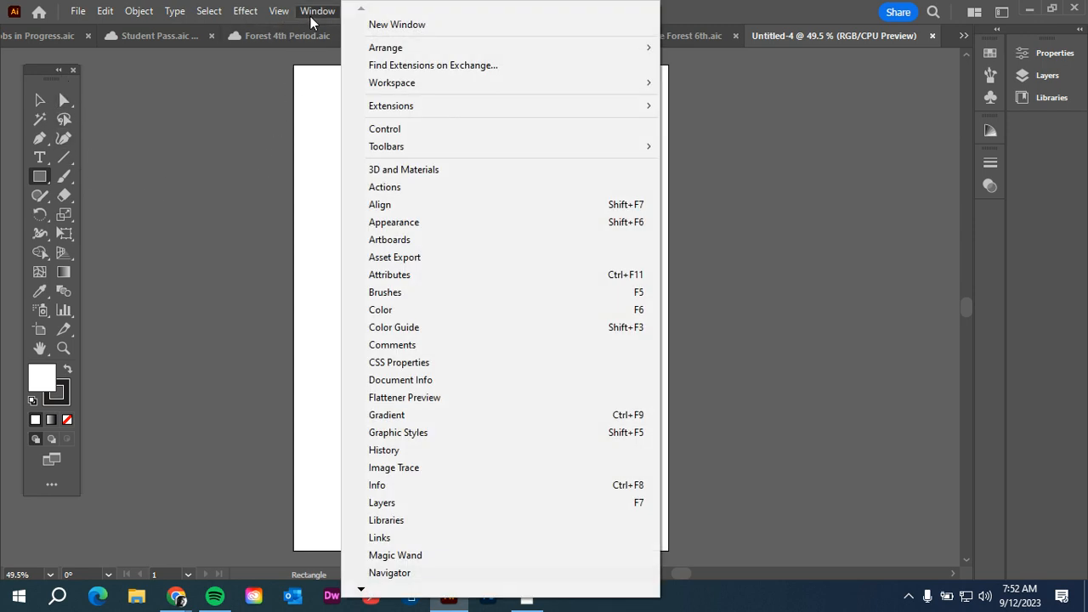
mouse_move(396, 146)
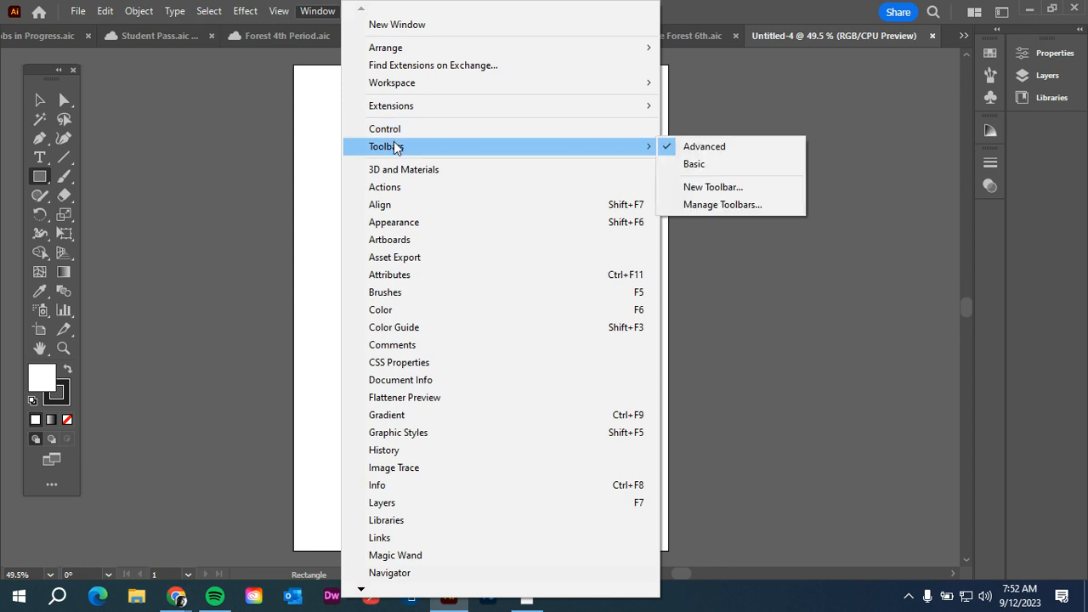
left_click(728, 153)
left_click(317, 12)
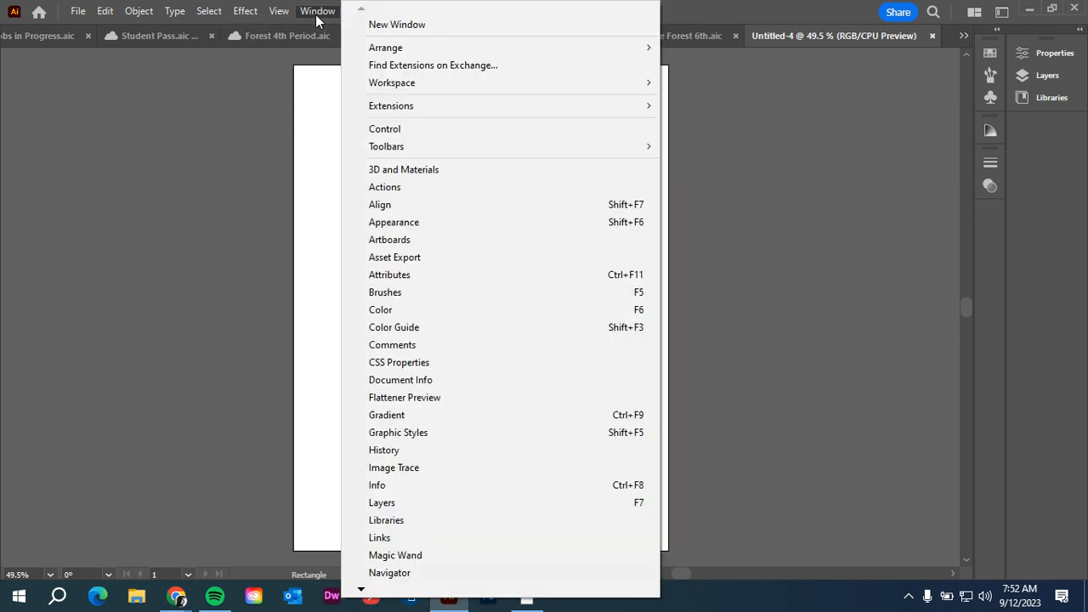
mouse_move(567, 145)
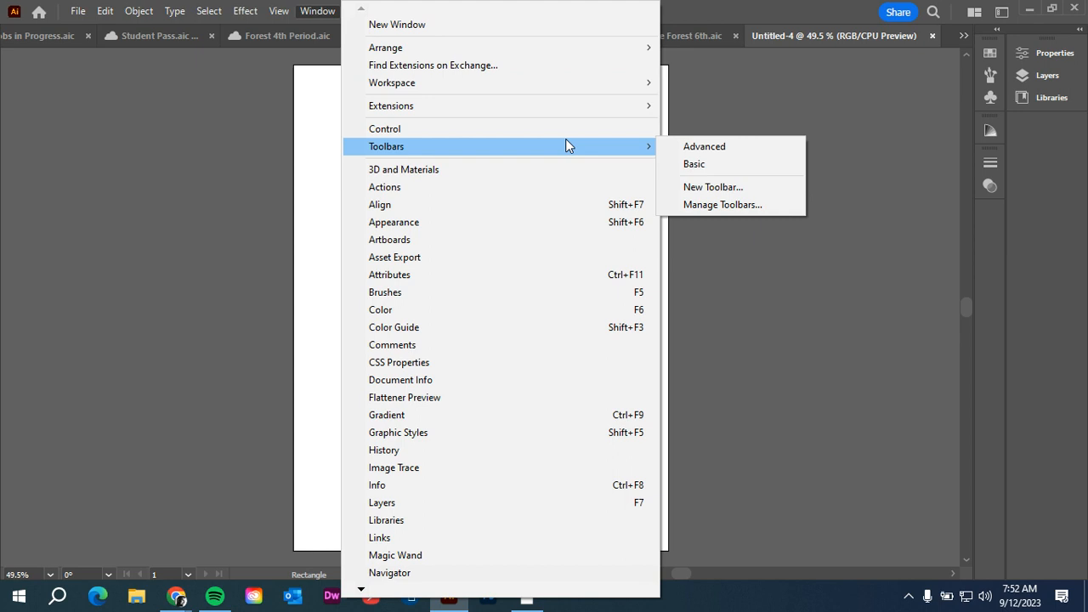
left_click(687, 149)
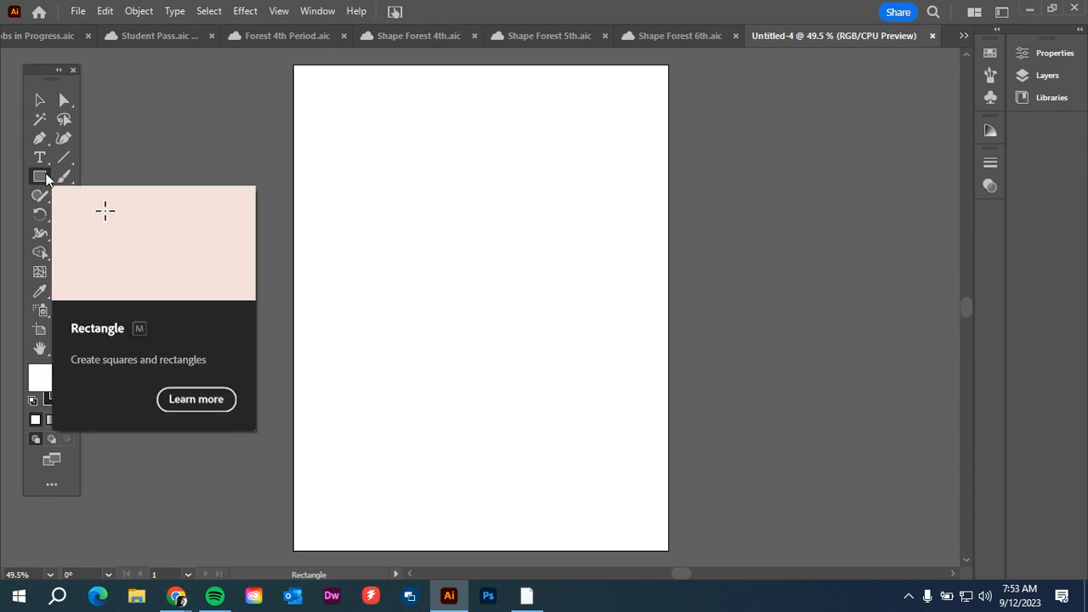
Step: Create a rectangle 8.5 in wide and 11 in high, and move it closer to the artboard
left_click(432, 187)
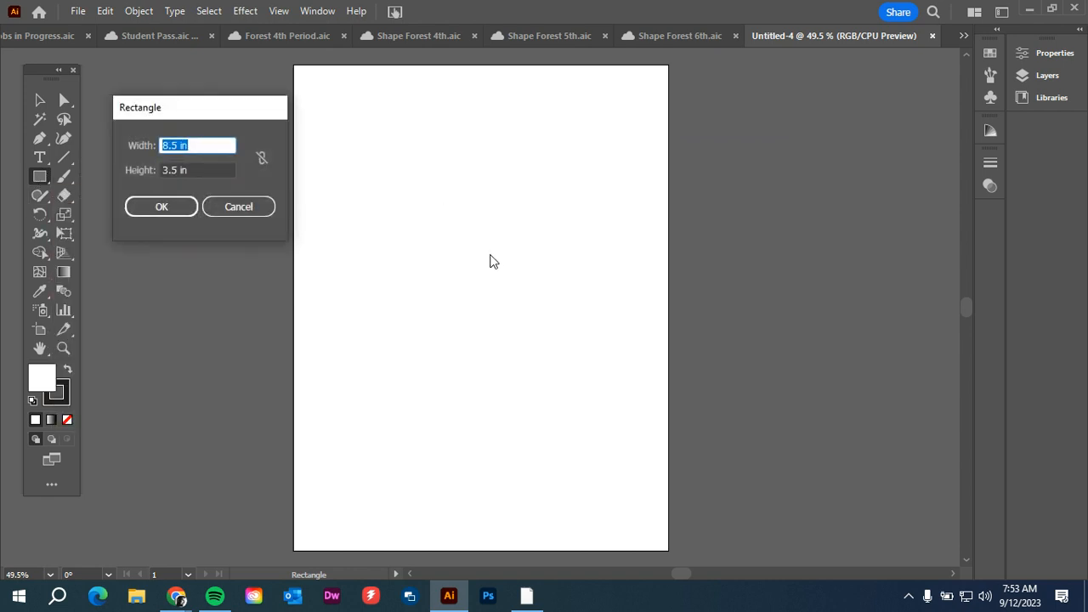
type("8")
left_click(198, 171)
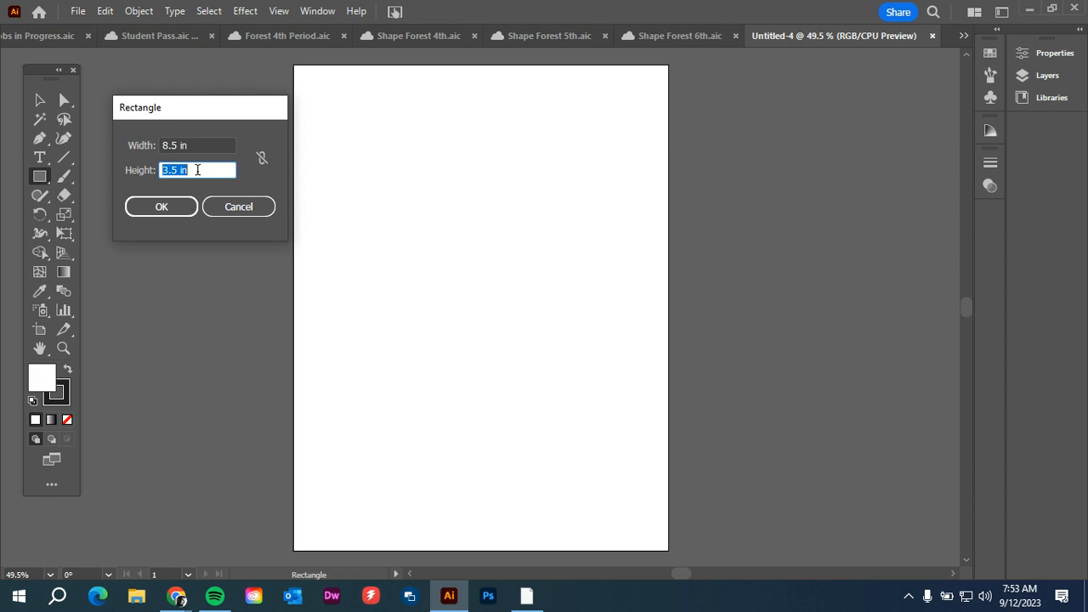
type("11")
left_click(177, 208)
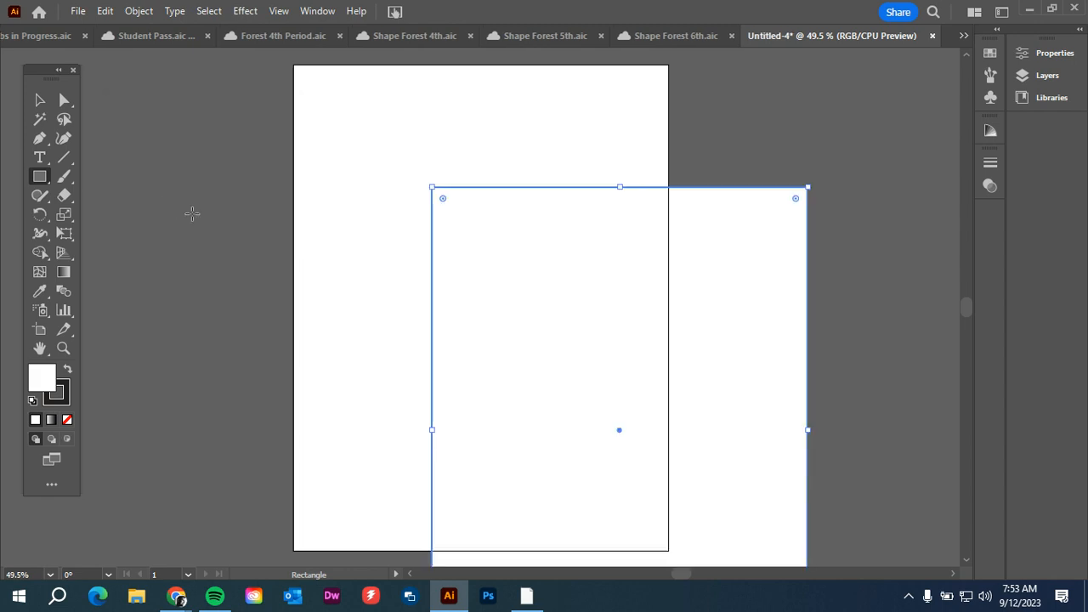
left_click(39, 99)
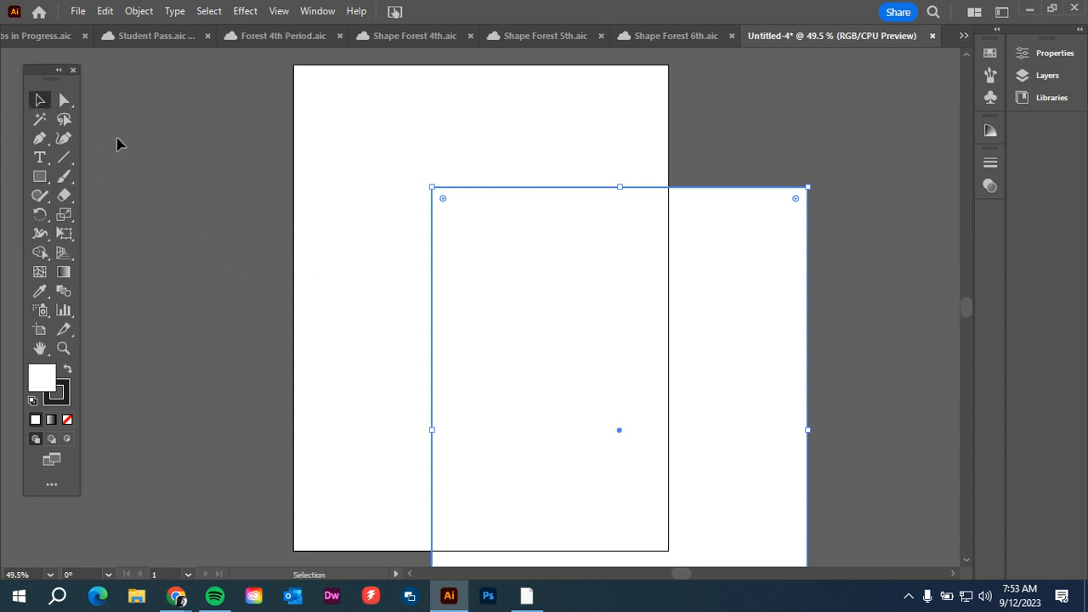
left_click_drag(665, 306, 639, 222)
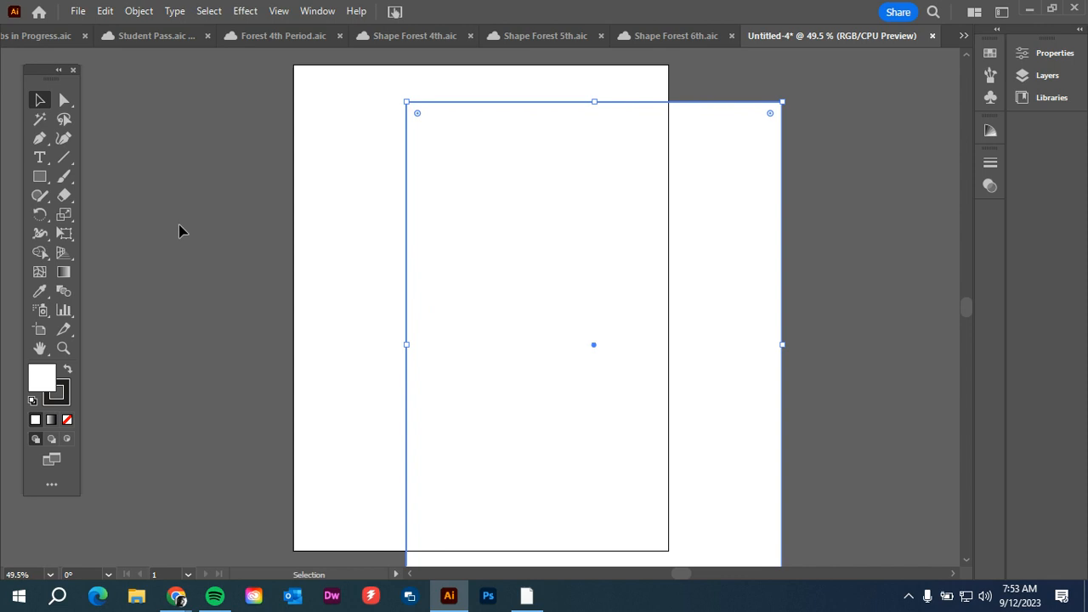
Step: Set the rectangle's stroke to None while keeping its white fill
left_click(1042, 54)
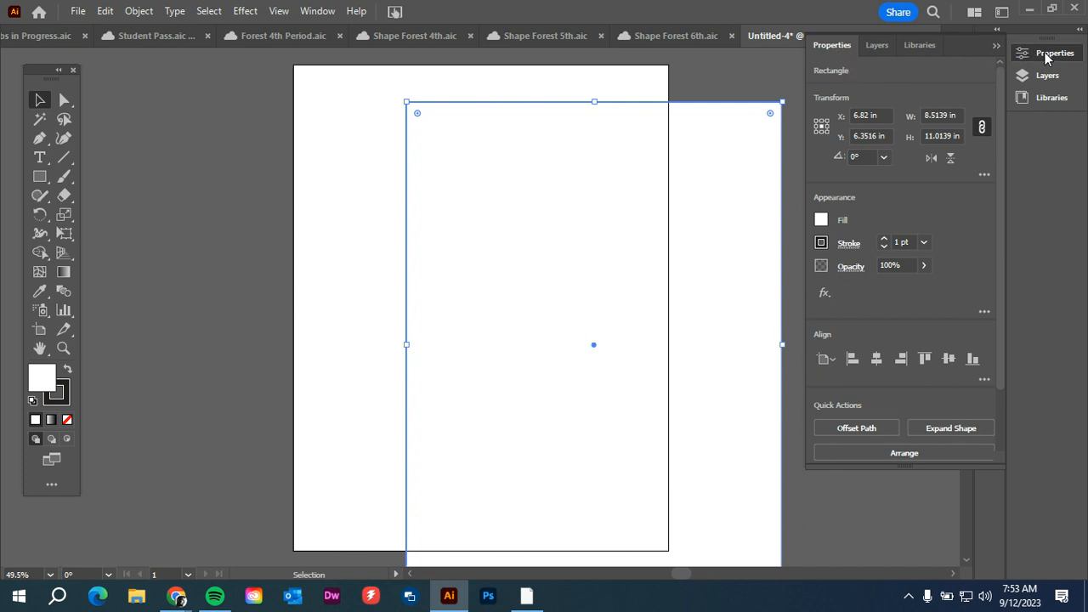
left_click(820, 222)
left_click(821, 221)
left_click(821, 220)
left_click(820, 244)
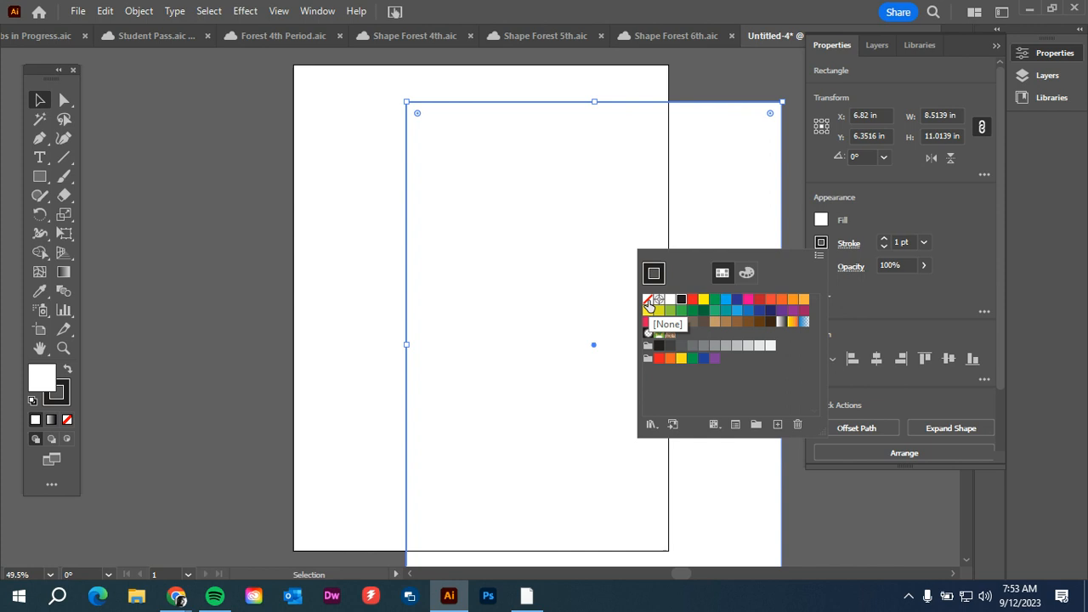
left_click(648, 300)
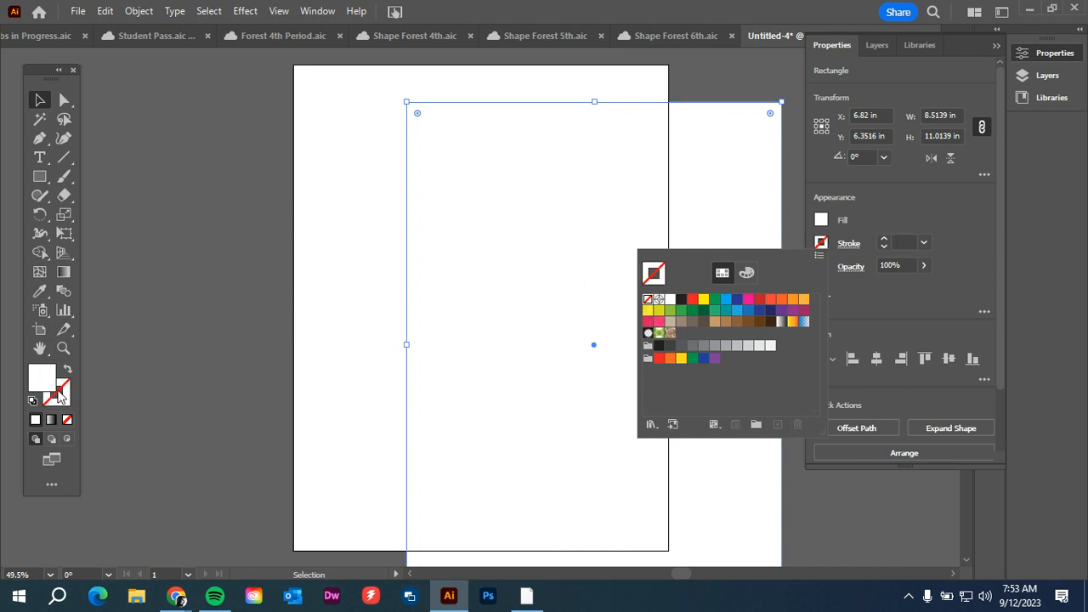
left_click(103, 393)
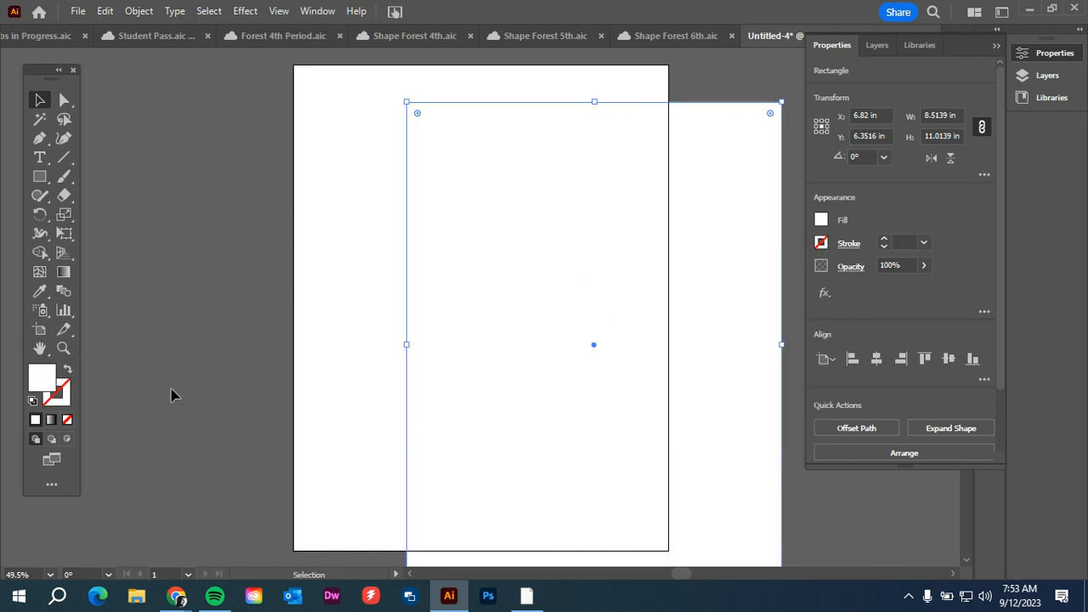
Step: Switch the active attribute between fill and stroke, try a white stroke, and set the stroke back to None
left_click(63, 395)
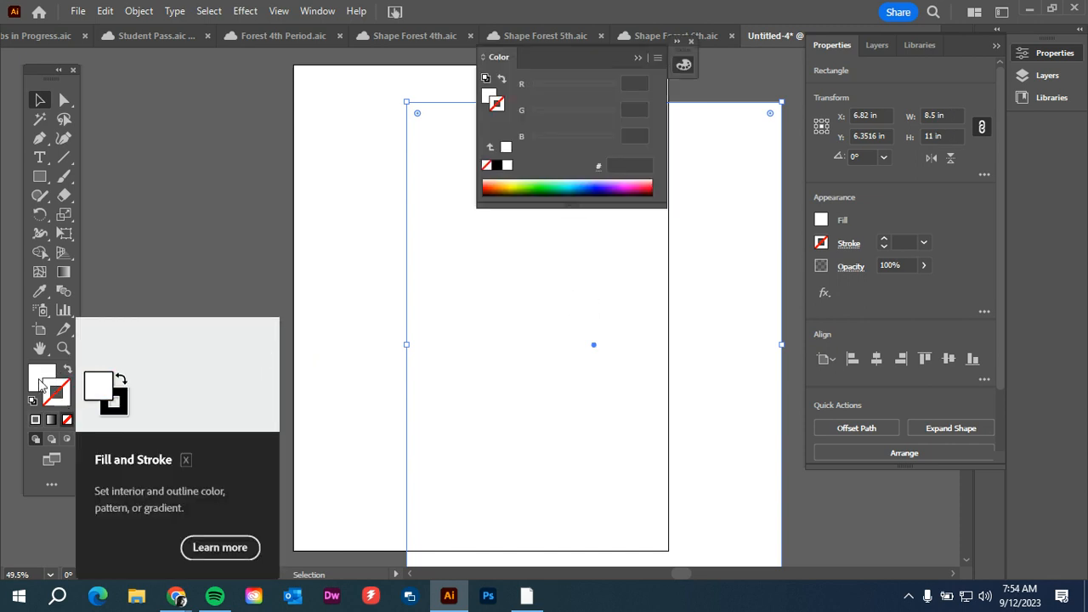
left_click(38, 372)
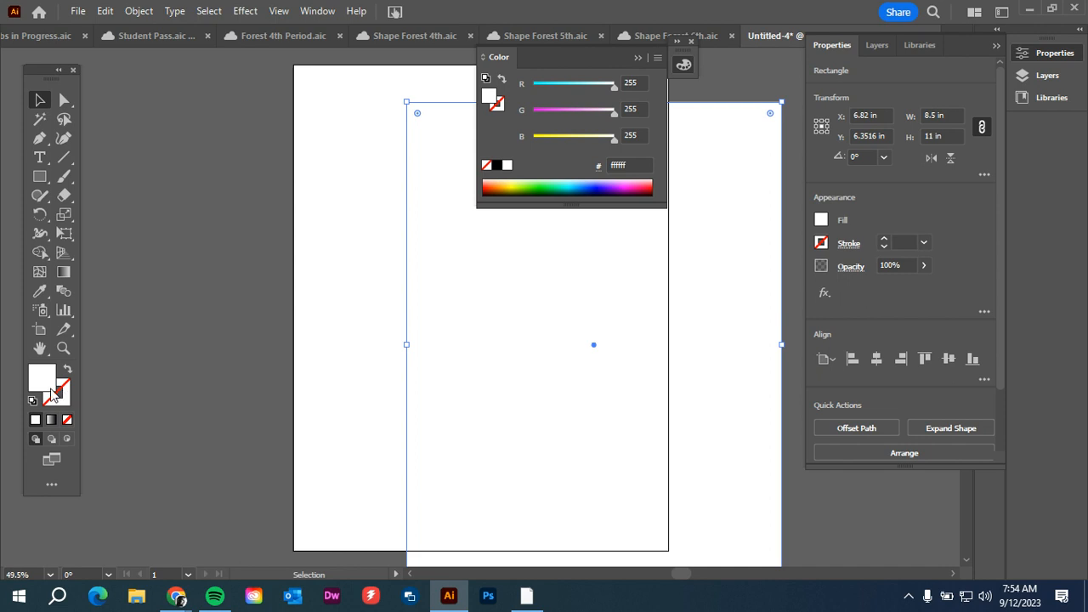
left_click(66, 398)
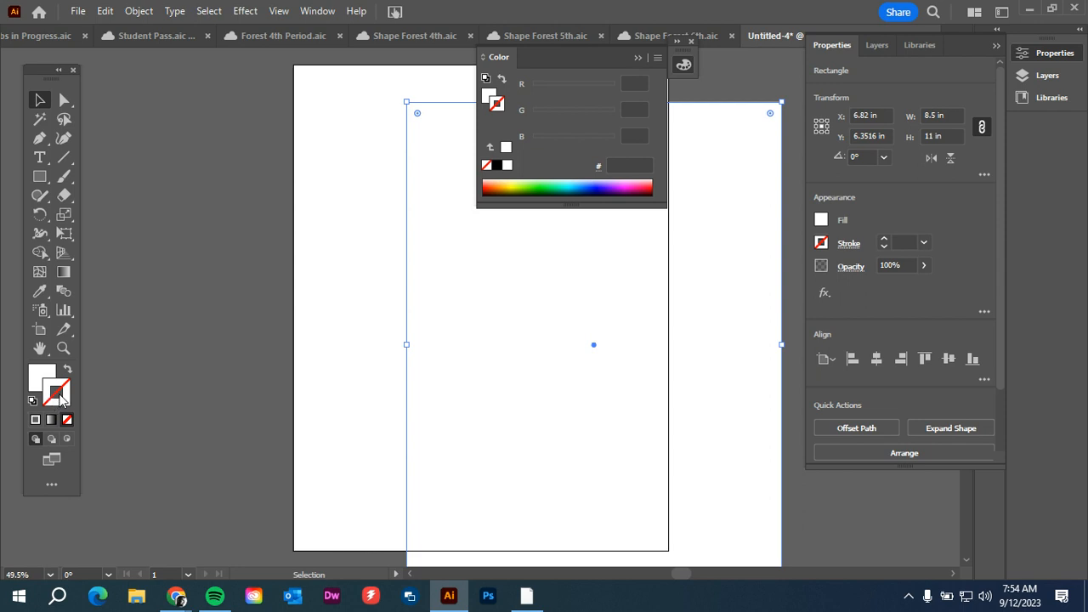
left_click(36, 378)
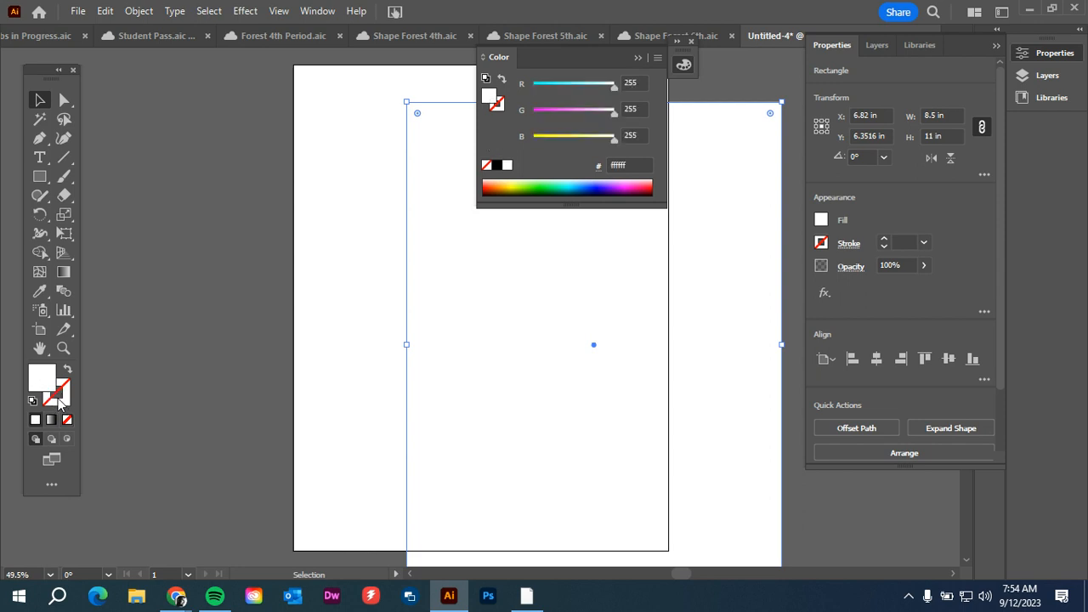
left_click(59, 401)
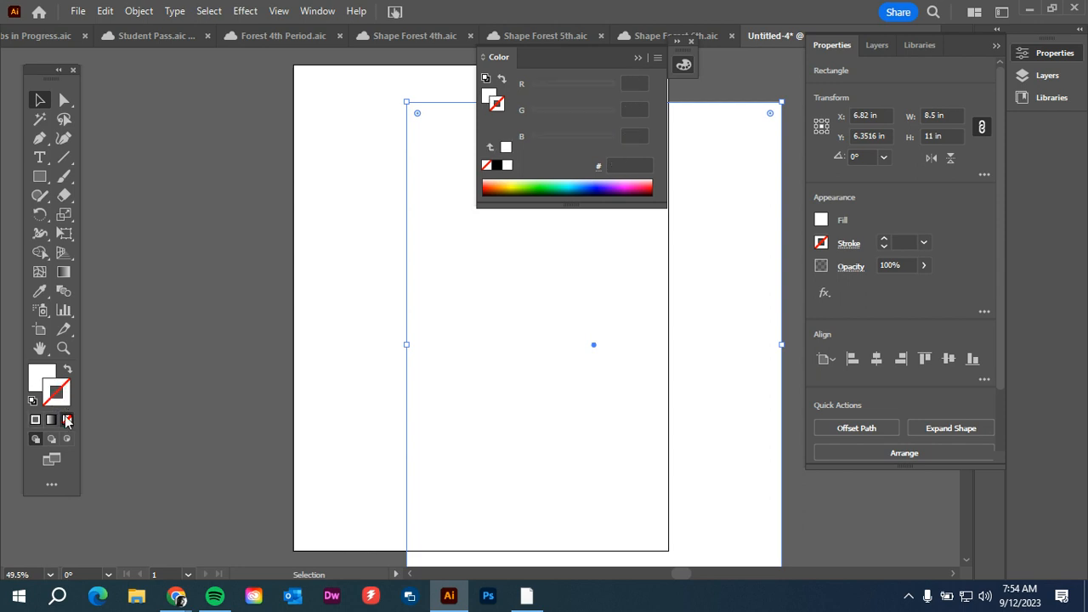
left_click(35, 420)
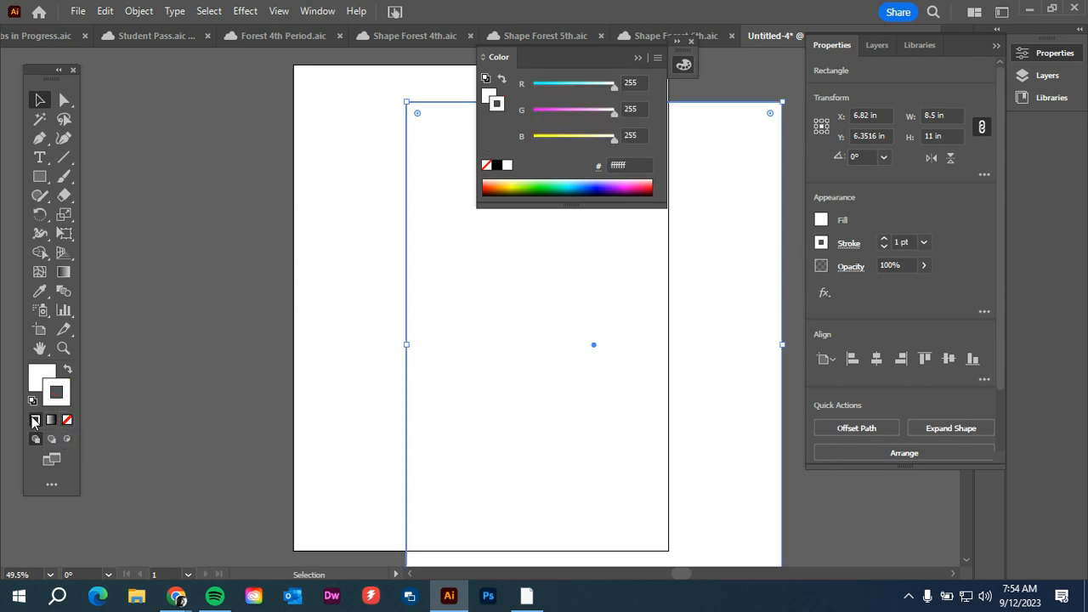
left_click(67, 421)
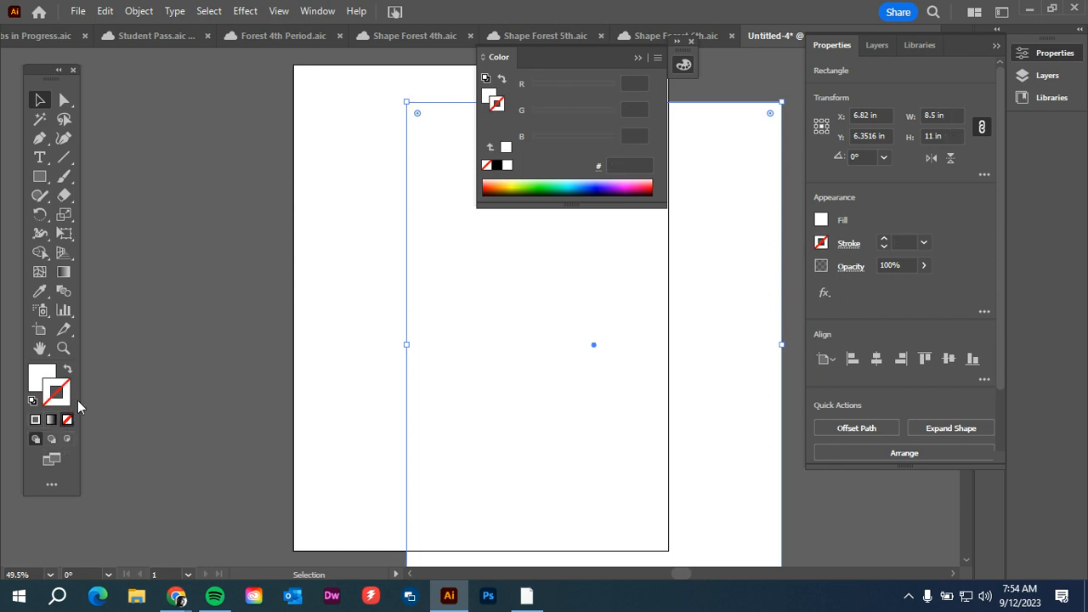
left_click(34, 378)
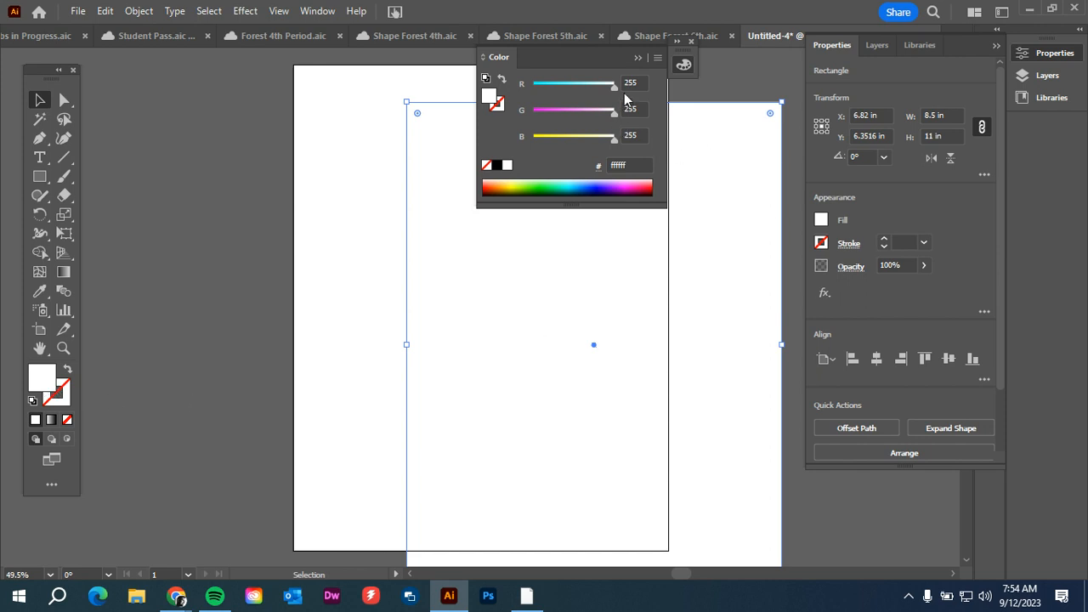
left_click(637, 58)
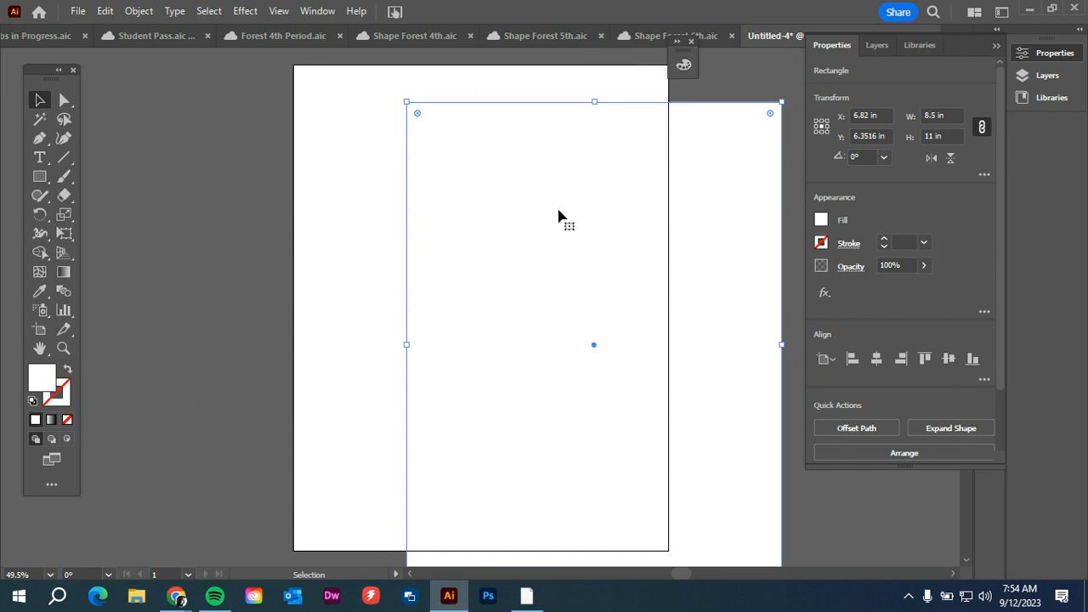
Step: Align the rectangle exactly over the artboard and fill it with the dark green swatch C=90 M=30 Y=95 K=30
left_click_drag(559, 214, 447, 168)
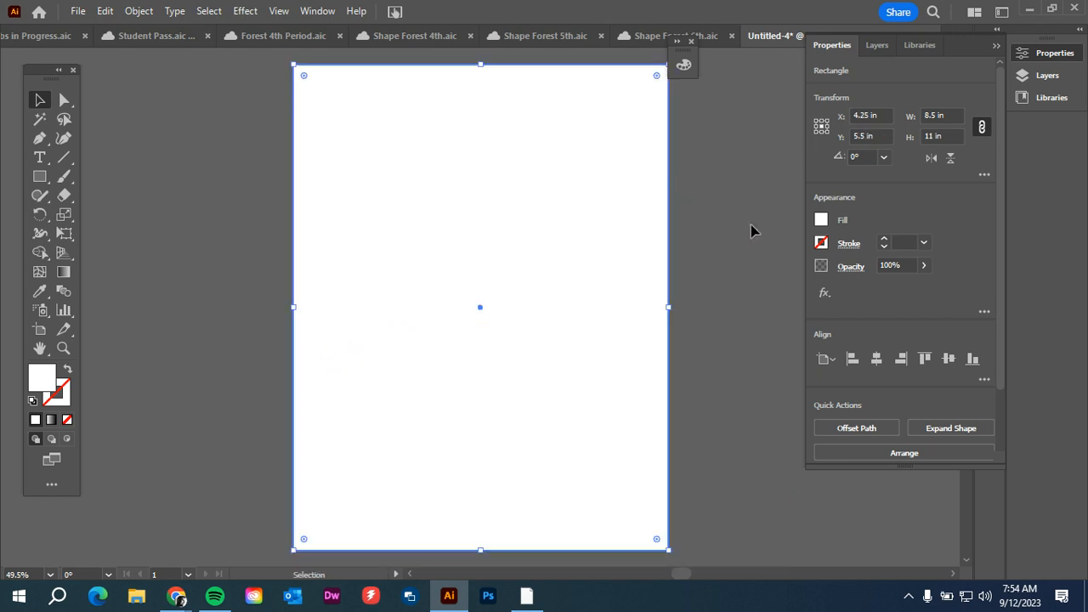
left_click(821, 220)
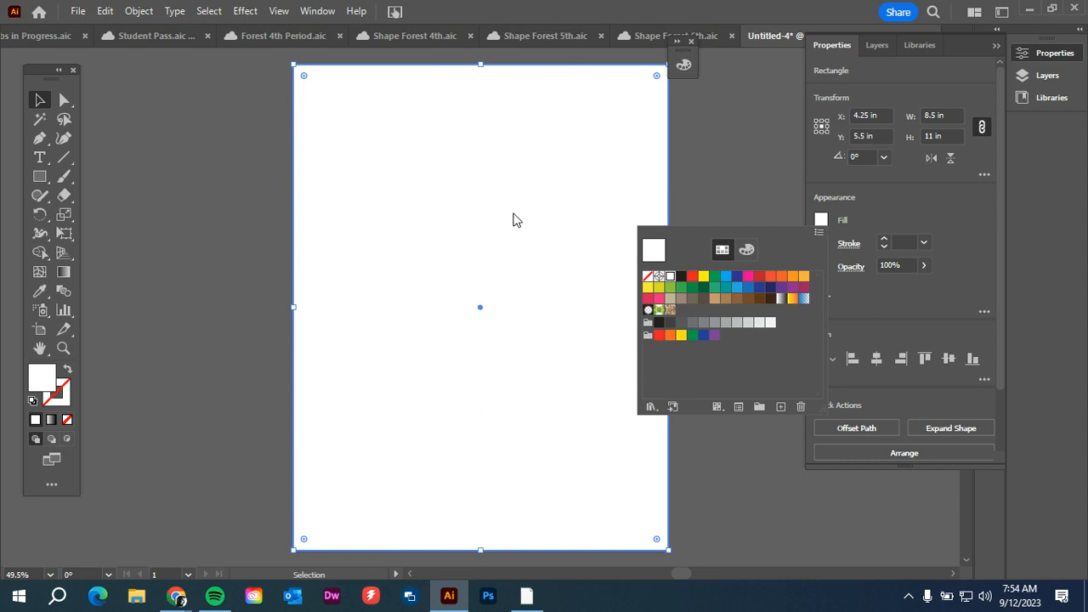
double_click(703, 290)
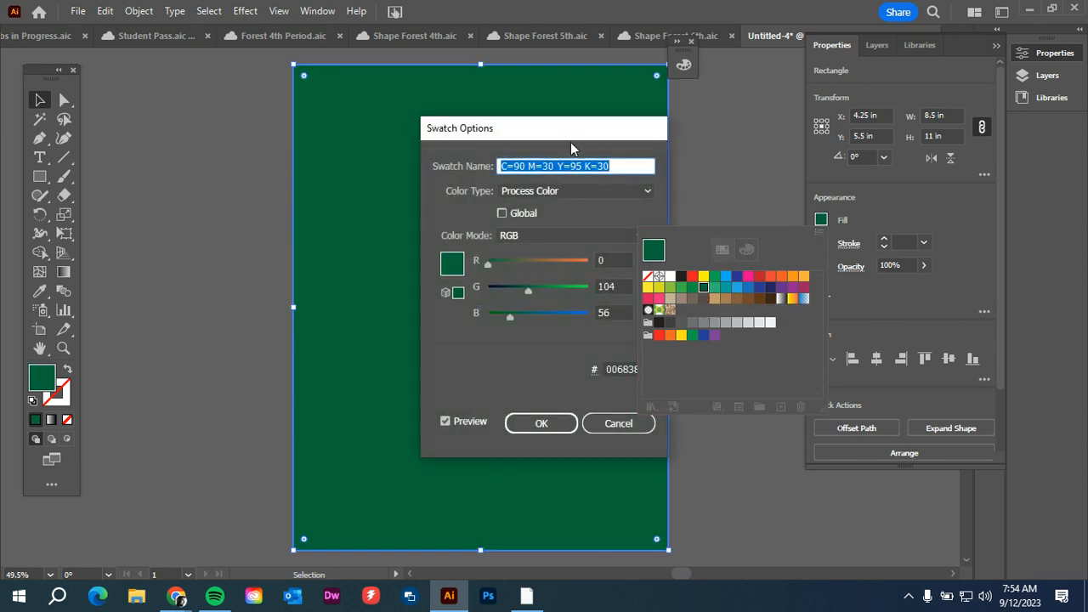
left_click_drag(590, 137, 730, 133)
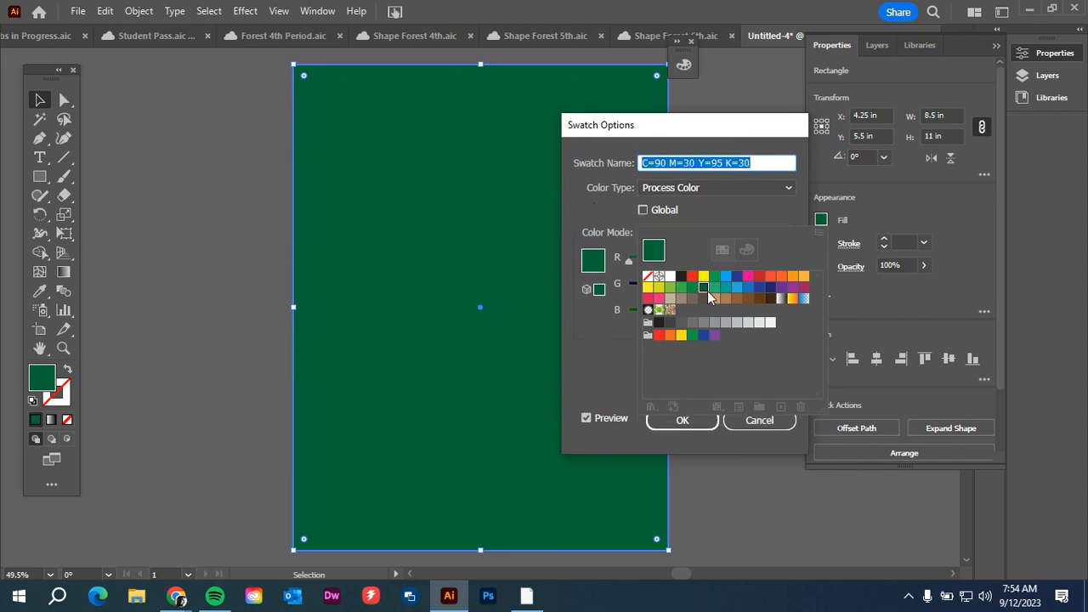
left_click(736, 420)
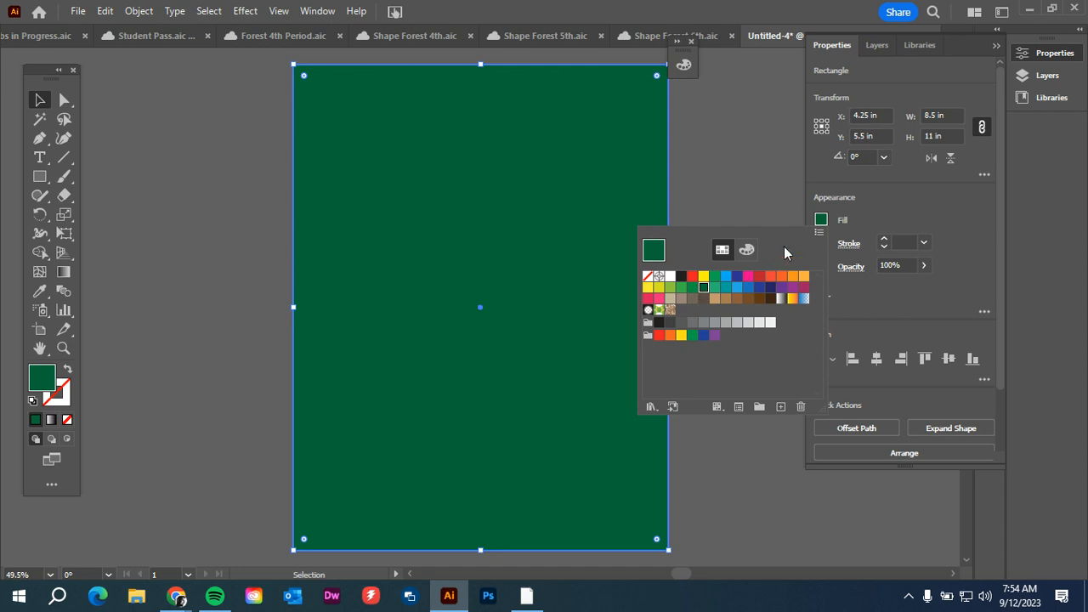
Step: Edit the background's fill swatch C=90 M=30 Y=95 K=30 to R 0, G 82, B 0, name it Forest Green, and deselect the rectangle
left_click(822, 221)
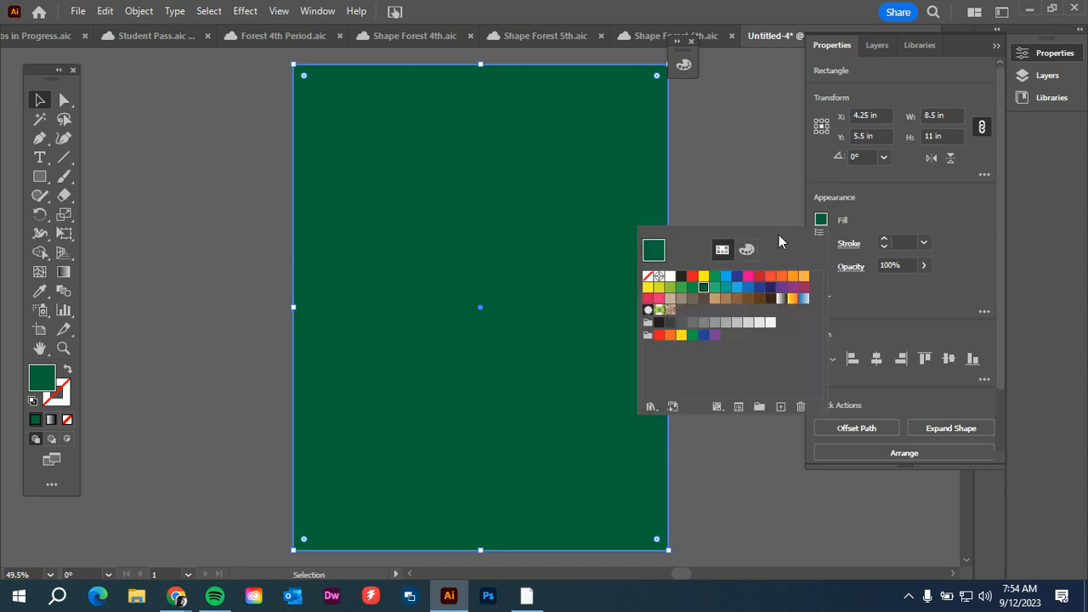
double_click(703, 289)
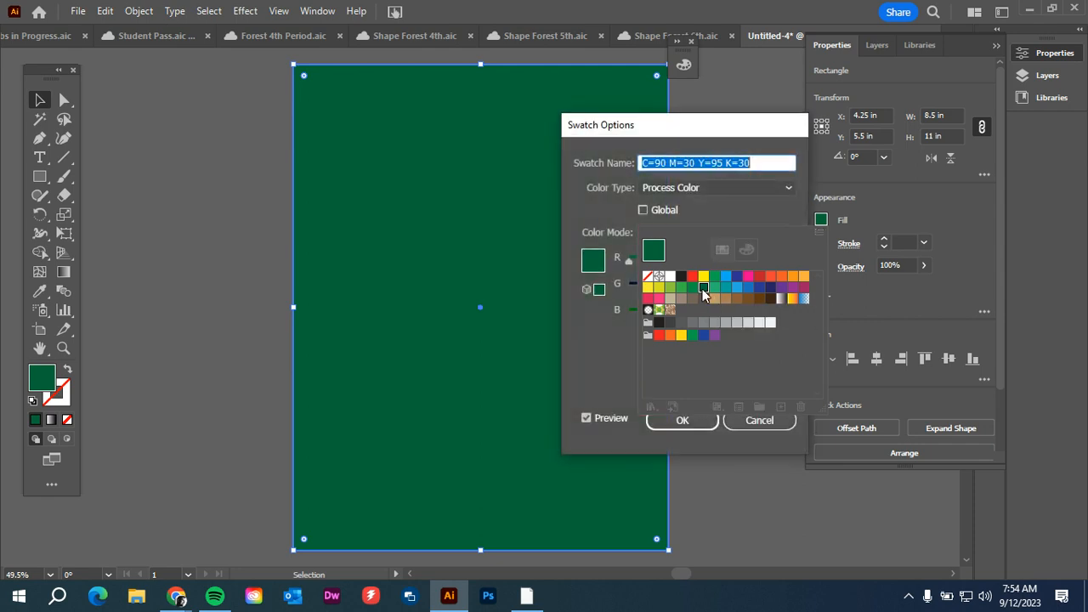
left_click_drag(752, 135, 272, 119)
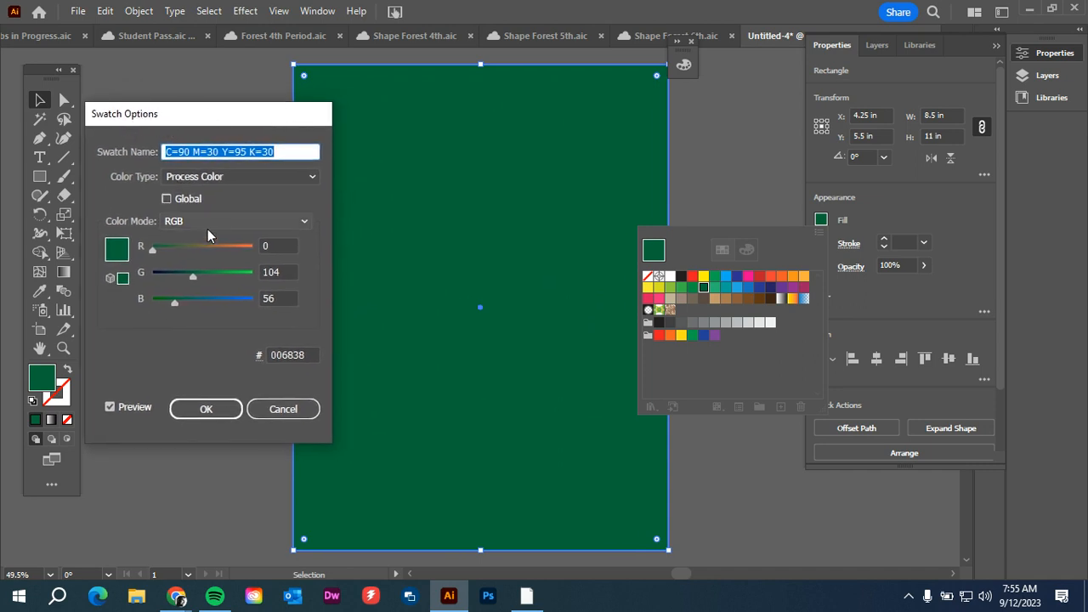
left_click_drag(172, 301, 152, 252)
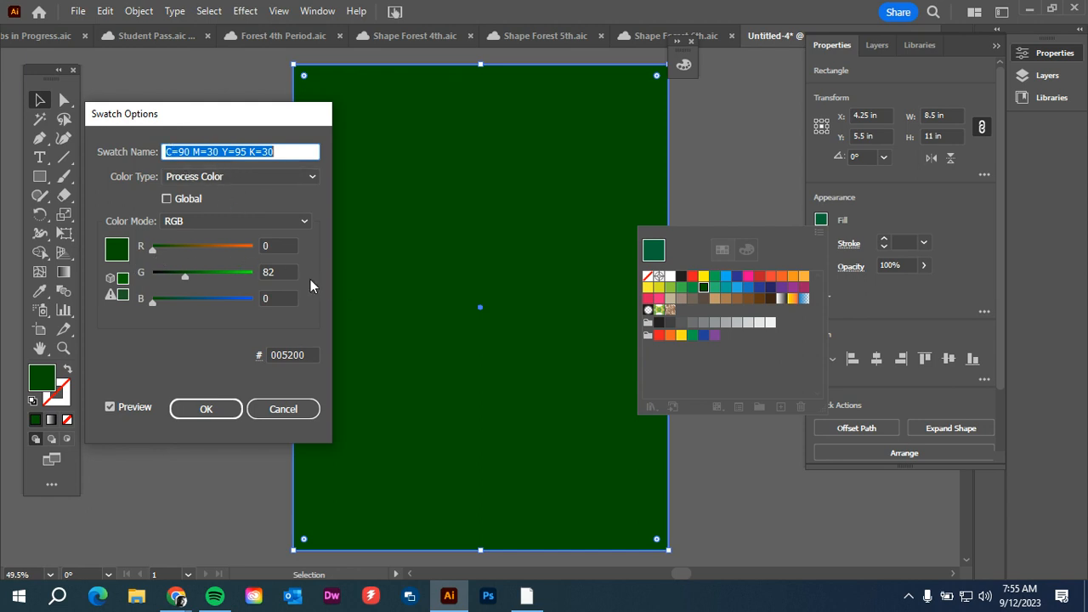
type("For")
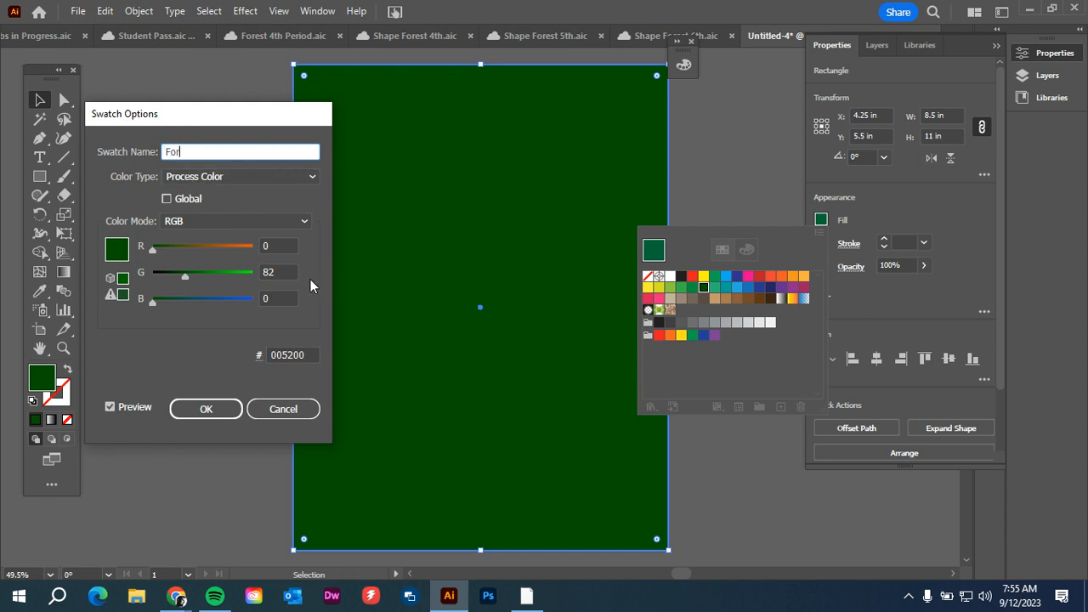
type("est Green")
left_click(206, 409)
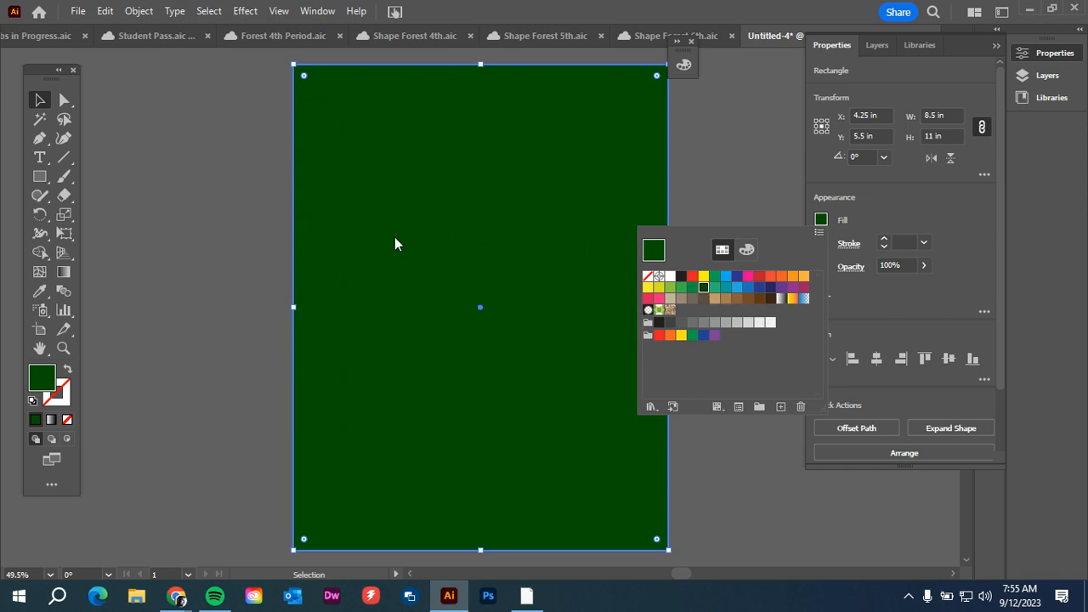
left_click(165, 204)
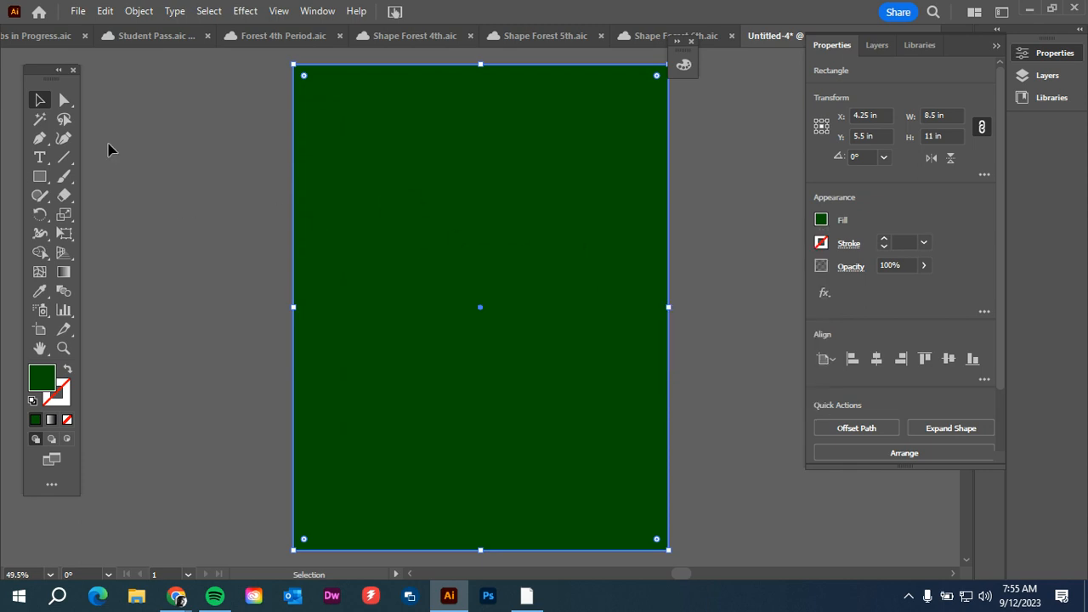
left_click(193, 189)
left_click(240, 234)
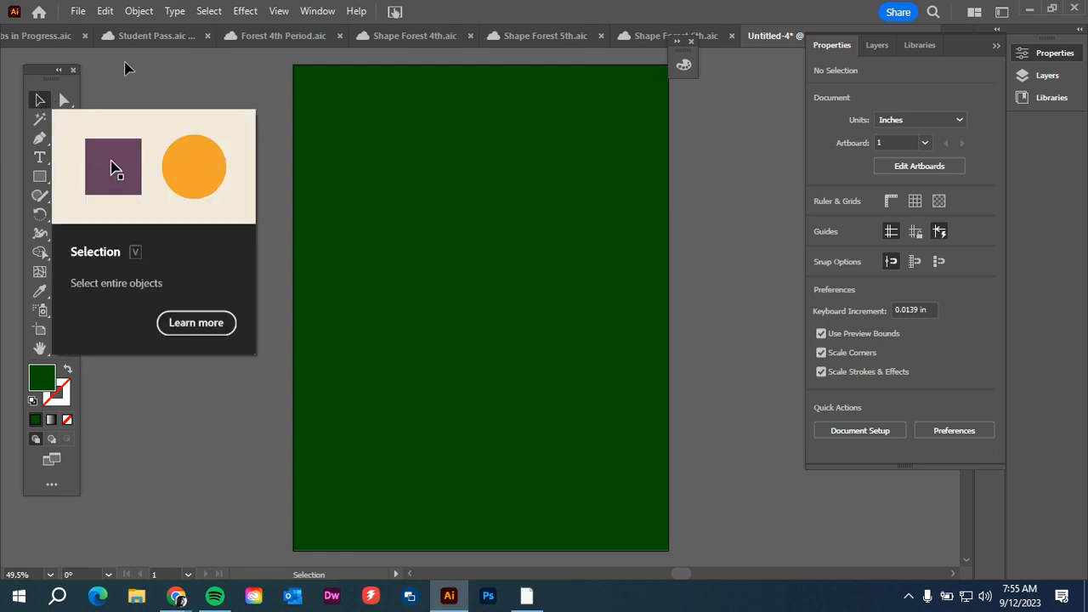
Step: Lock the dark green background rectangle and unlock it again
left_click(331, 117)
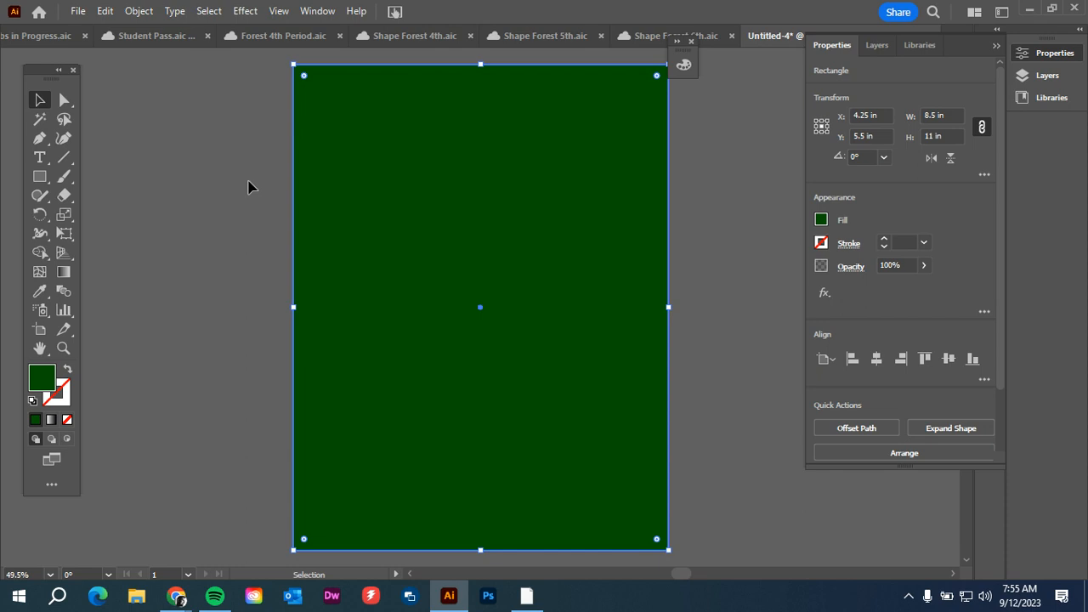
left_click(248, 181)
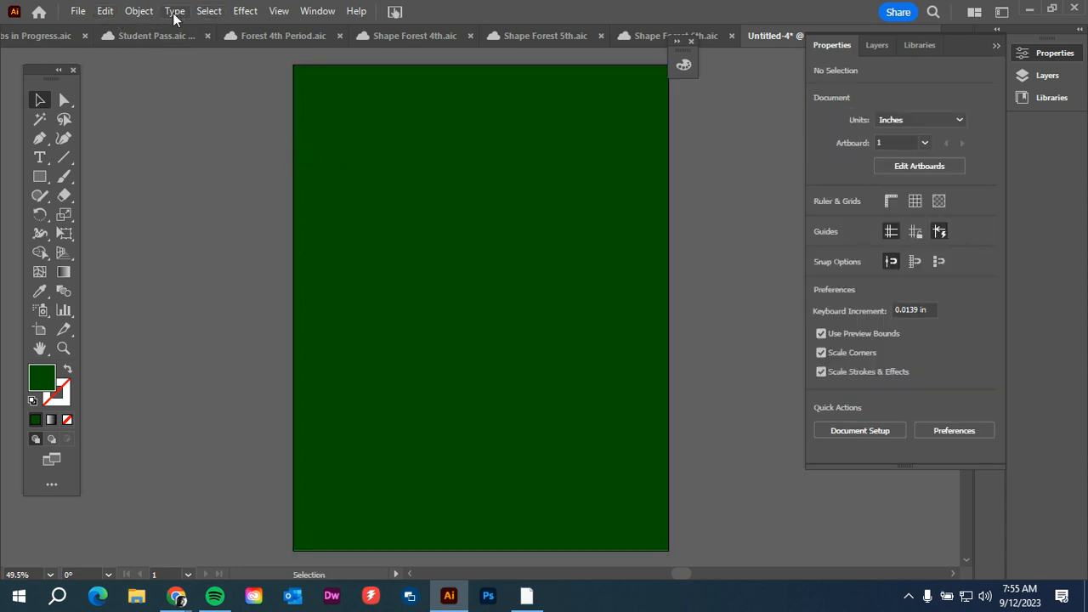
left_click(140, 12)
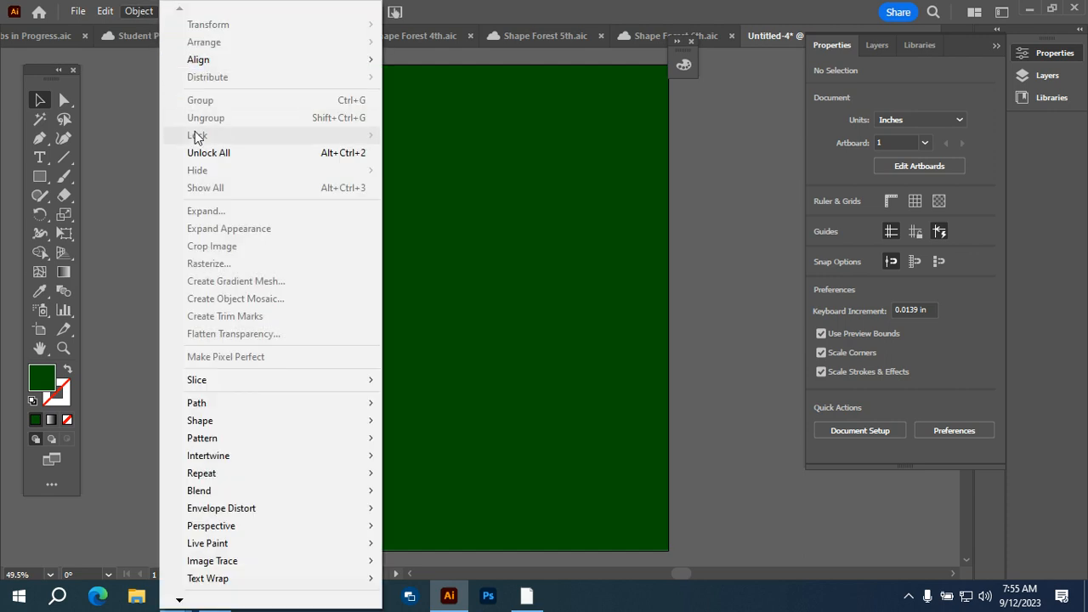
left_click(562, 209)
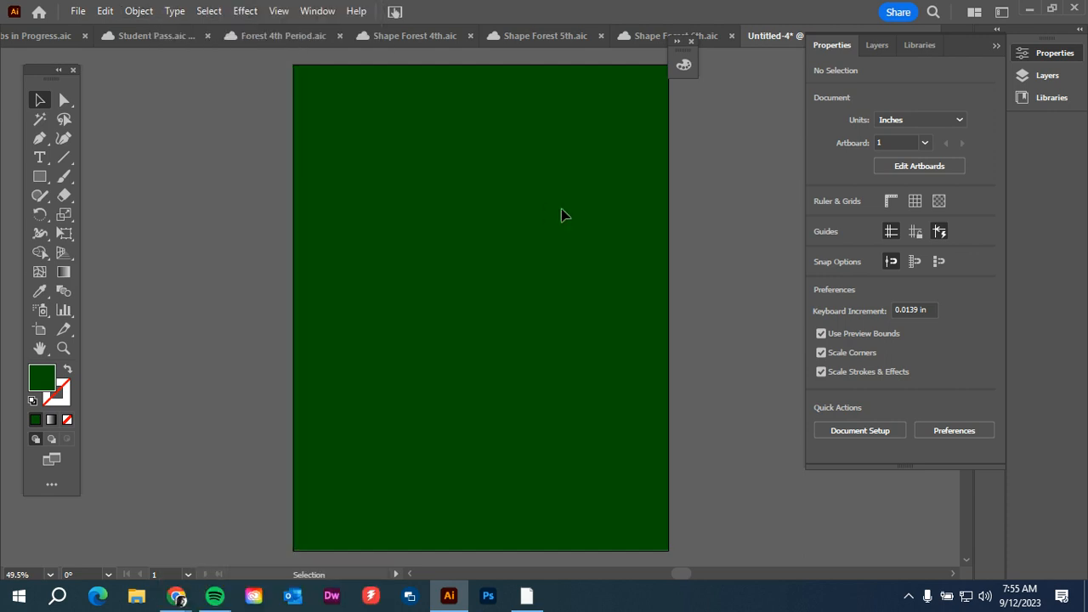
right_click(562, 209)
mouse_move(595, 220)
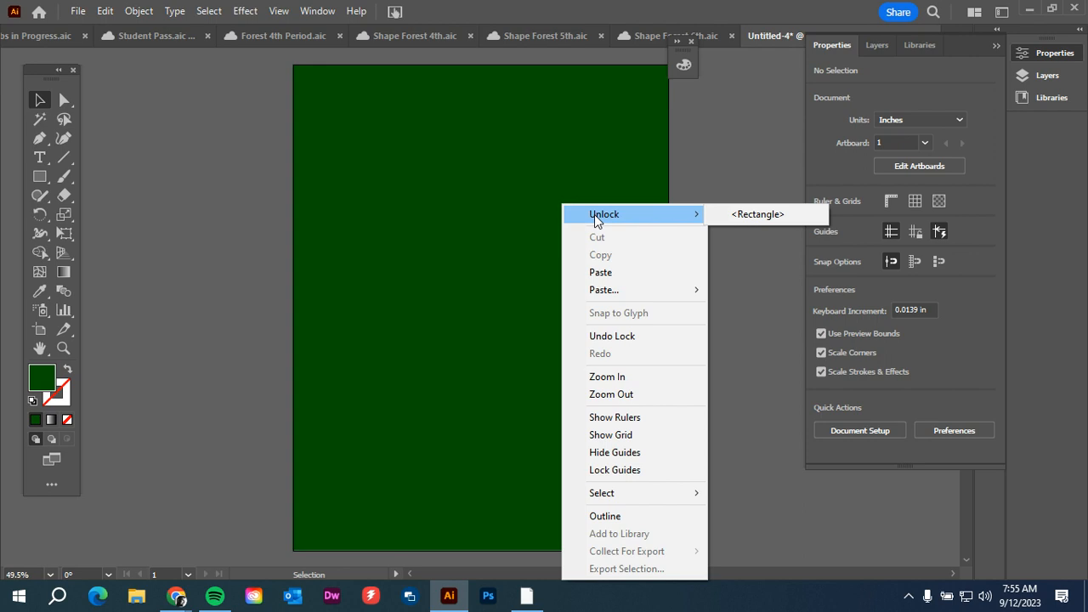
left_click(765, 214)
Step: Lock the selected background rectangle and test that it cannot be moved
left_click(143, 12)
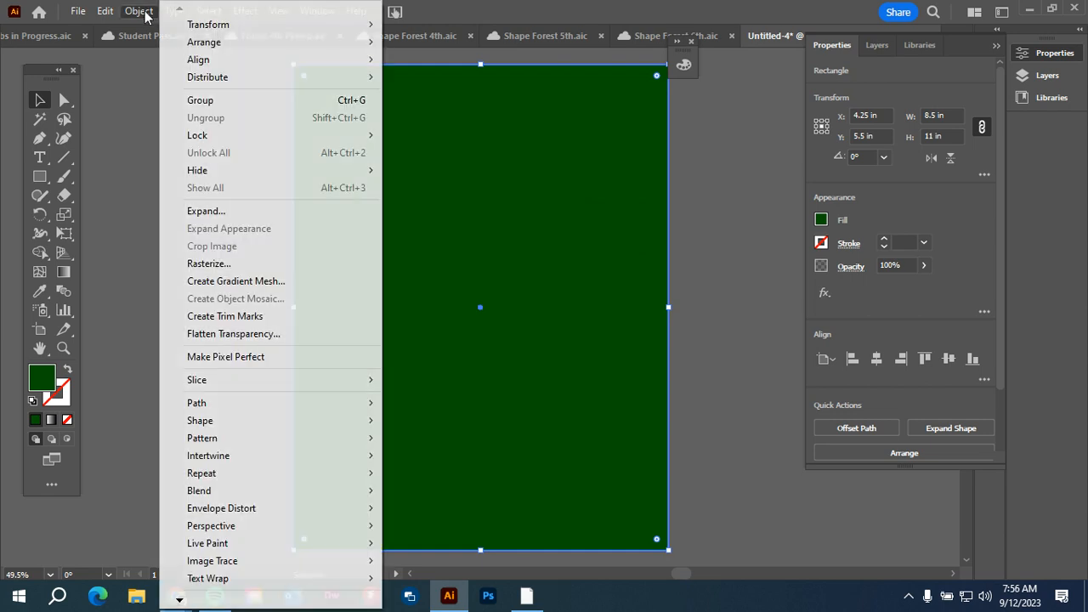
mouse_move(281, 135)
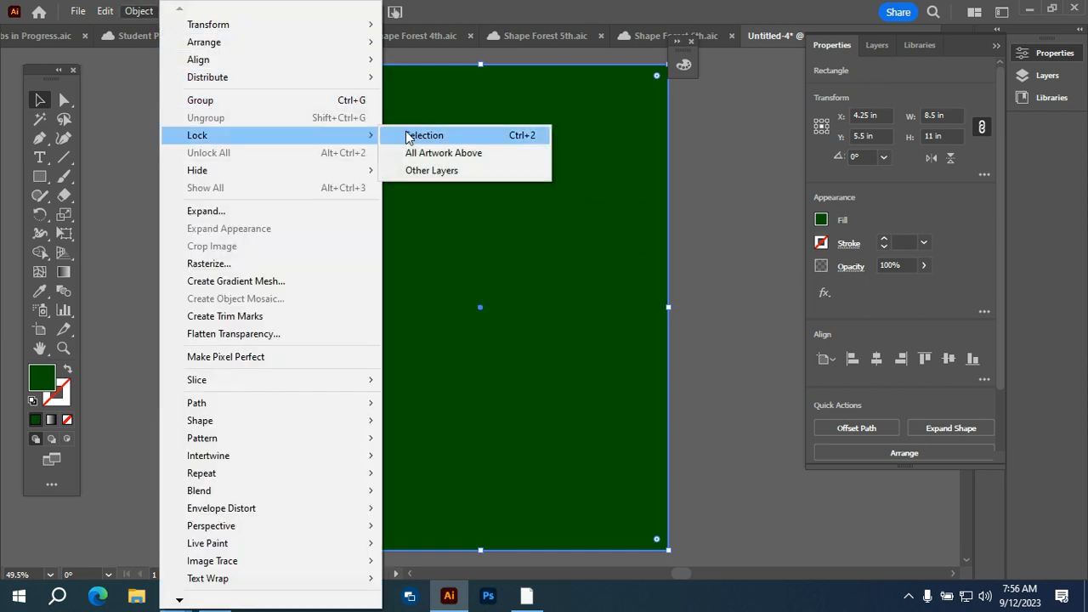
left_click(503, 136)
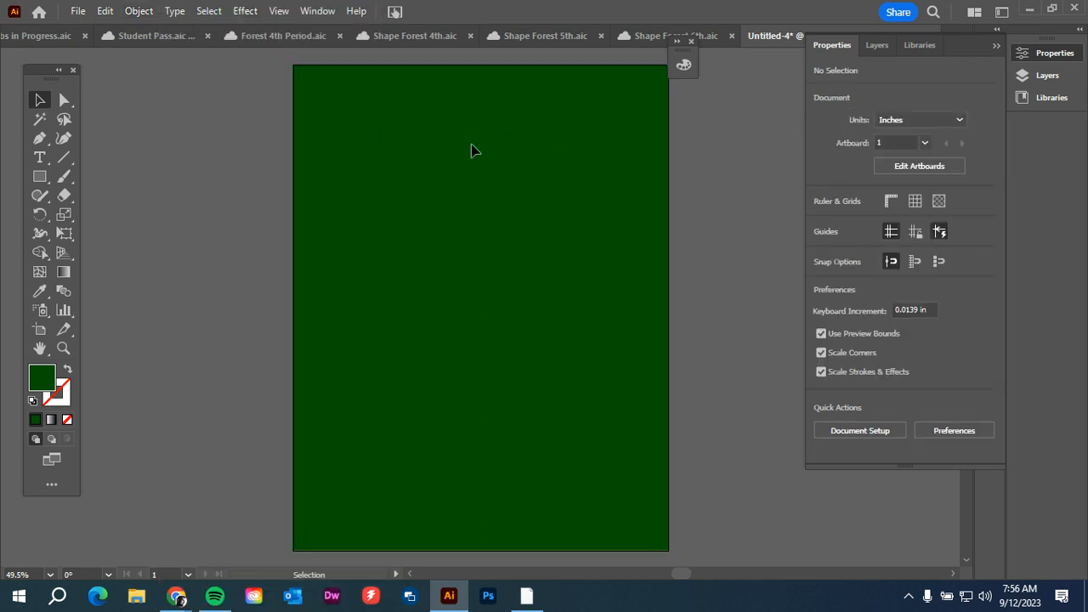
left_click_drag(383, 191, 201, 224)
Step: Create a rectangle 8.5 in wide and 3.5 in high, and snap it to the bottom edge of the artboard
left_click(40, 177)
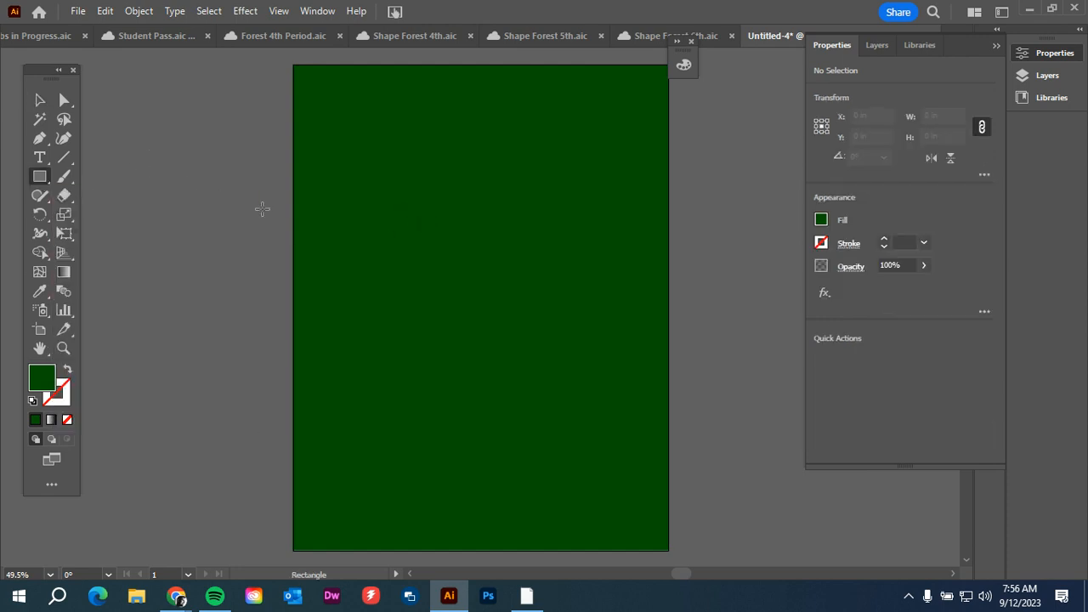
left_click(446, 248)
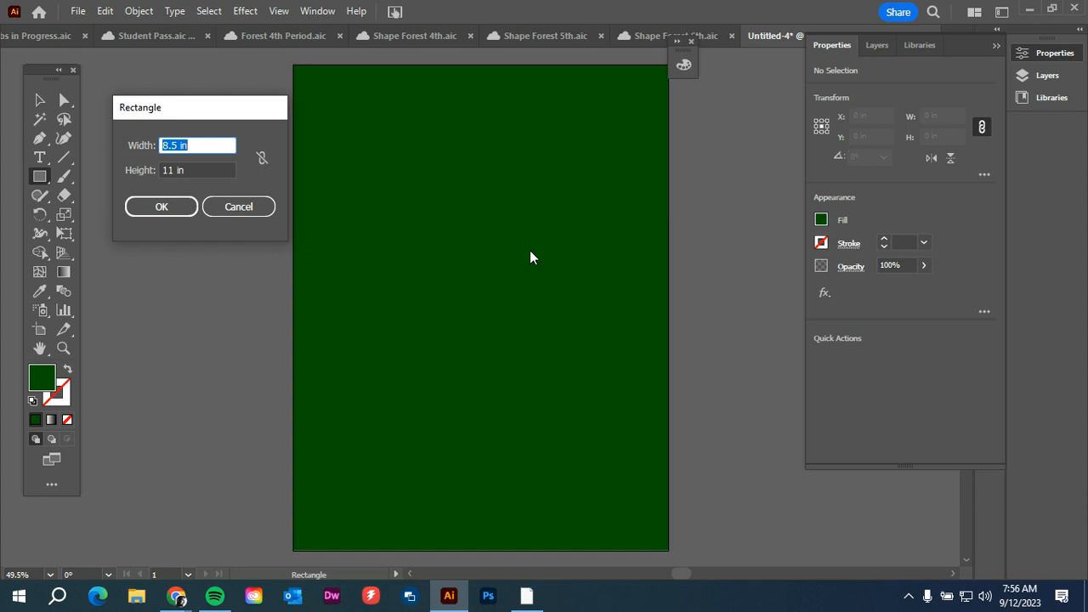
type("8")
left_click(188, 170)
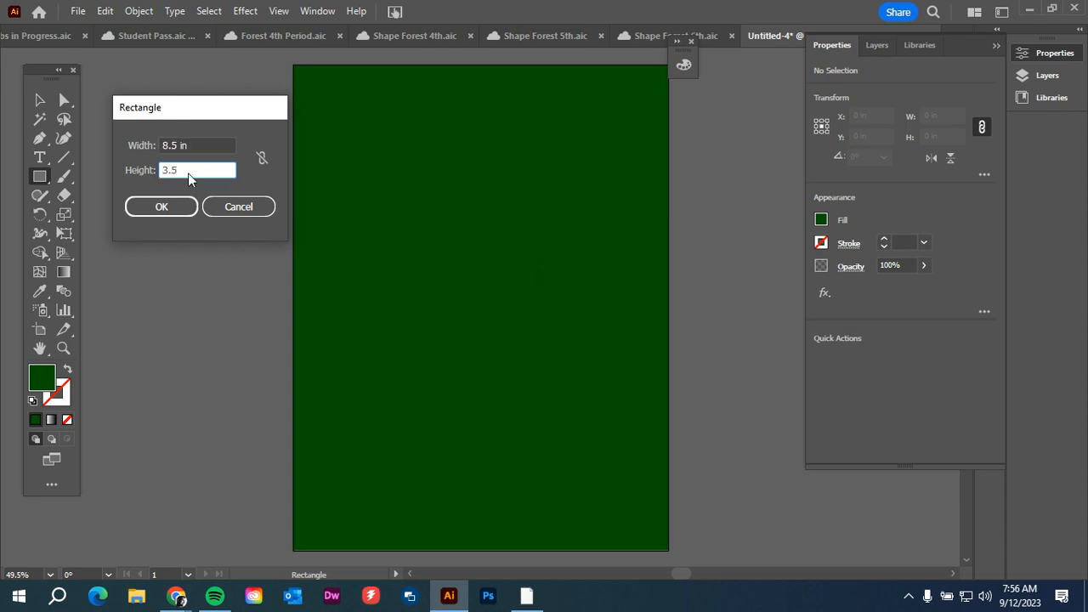
left_click(162, 208)
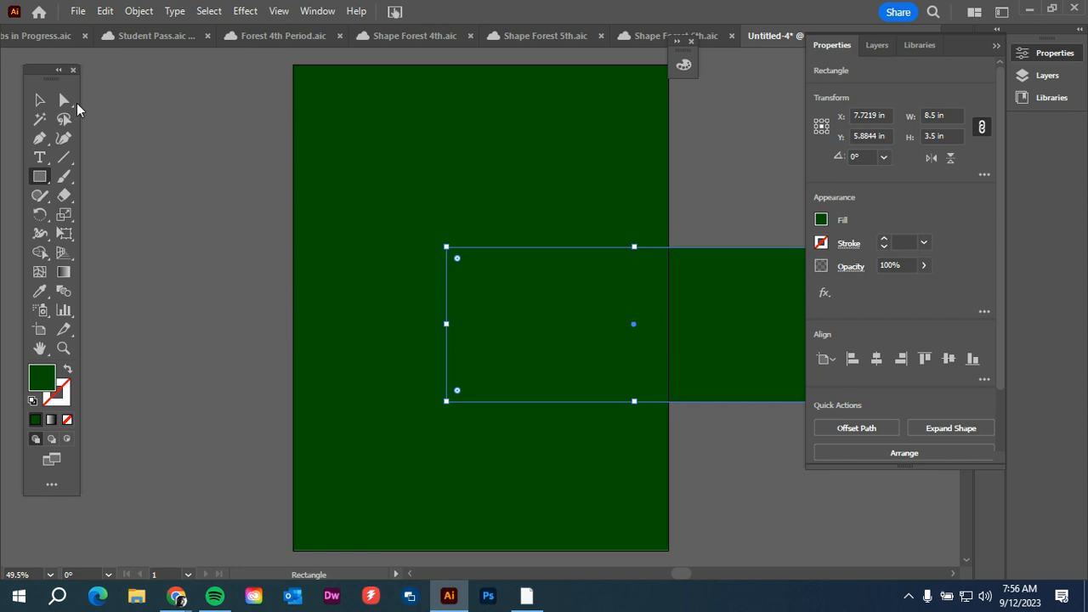
left_click(39, 99)
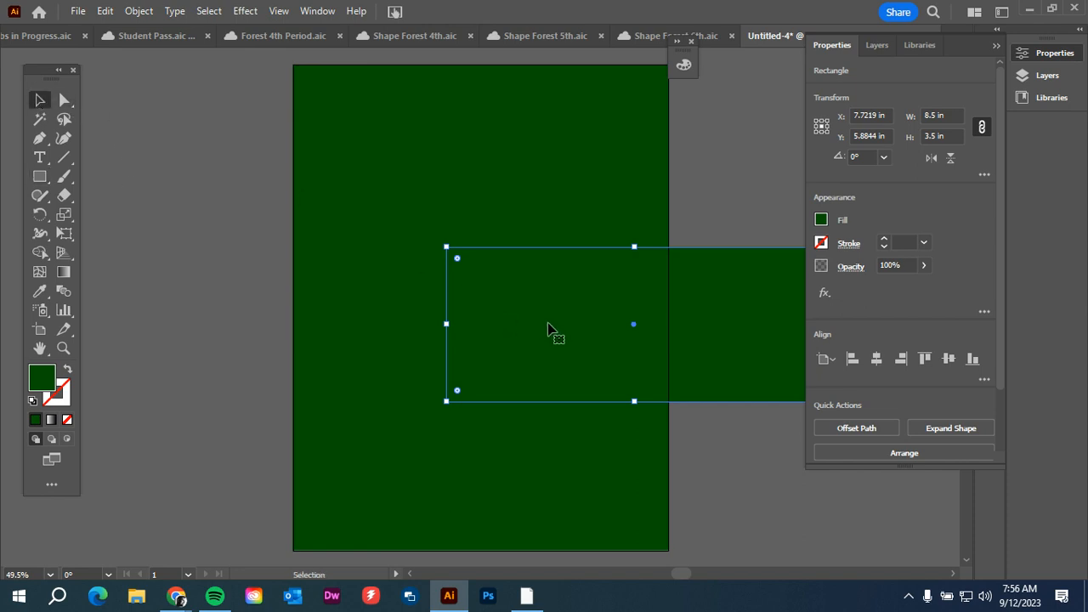
left_click_drag(547, 323, 399, 487)
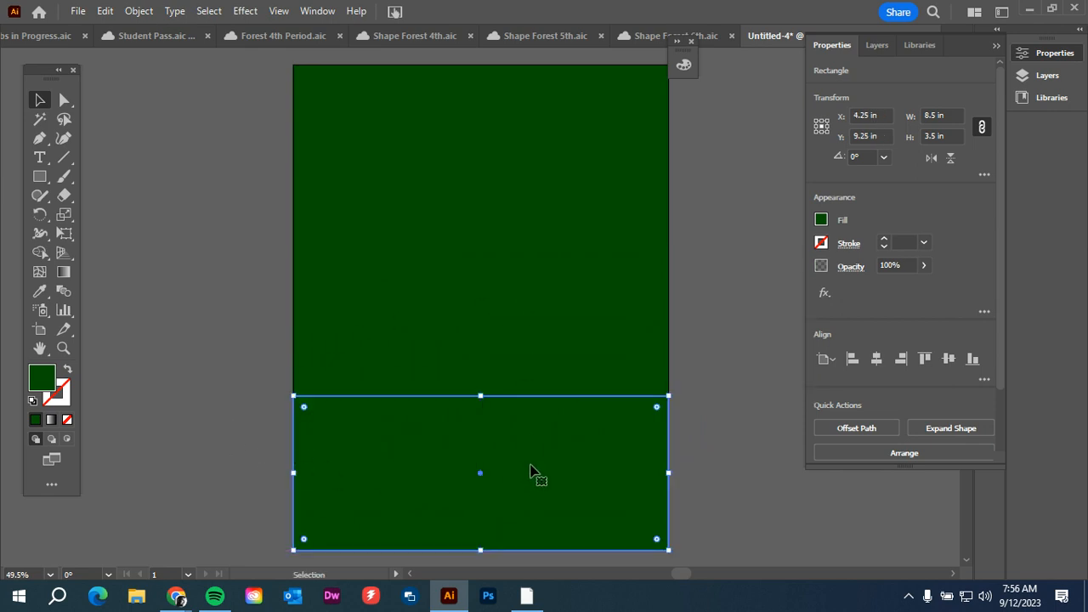
Step: Fill the new rectangle with swatch C=85 M=10 Y=100 K=10, changed to R 0, G 130, B 0 and named Grass Green
left_click(821, 225)
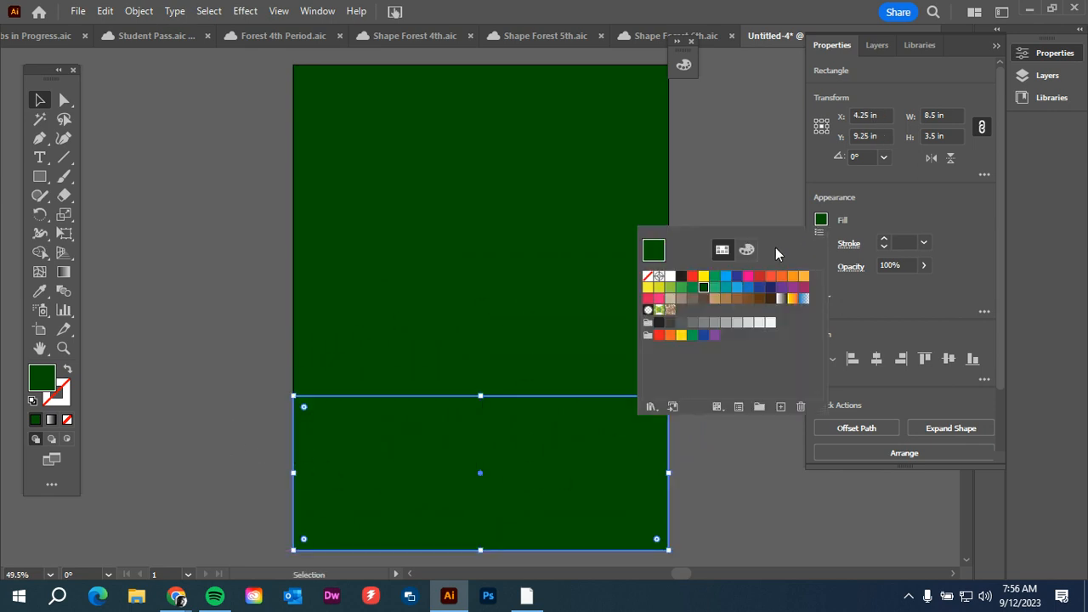
left_click(829, 223)
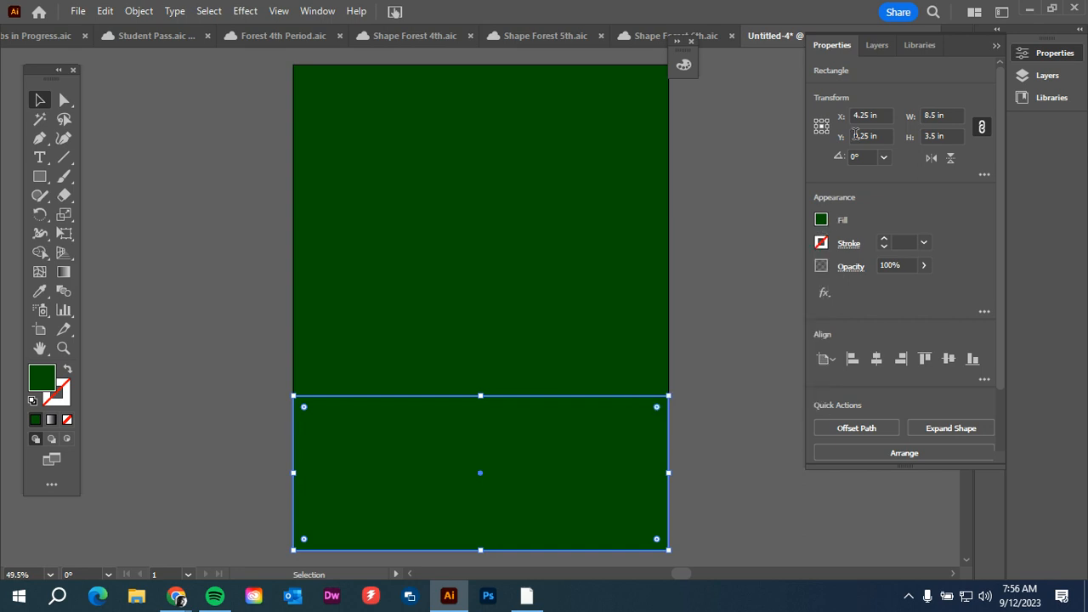
left_click(821, 222)
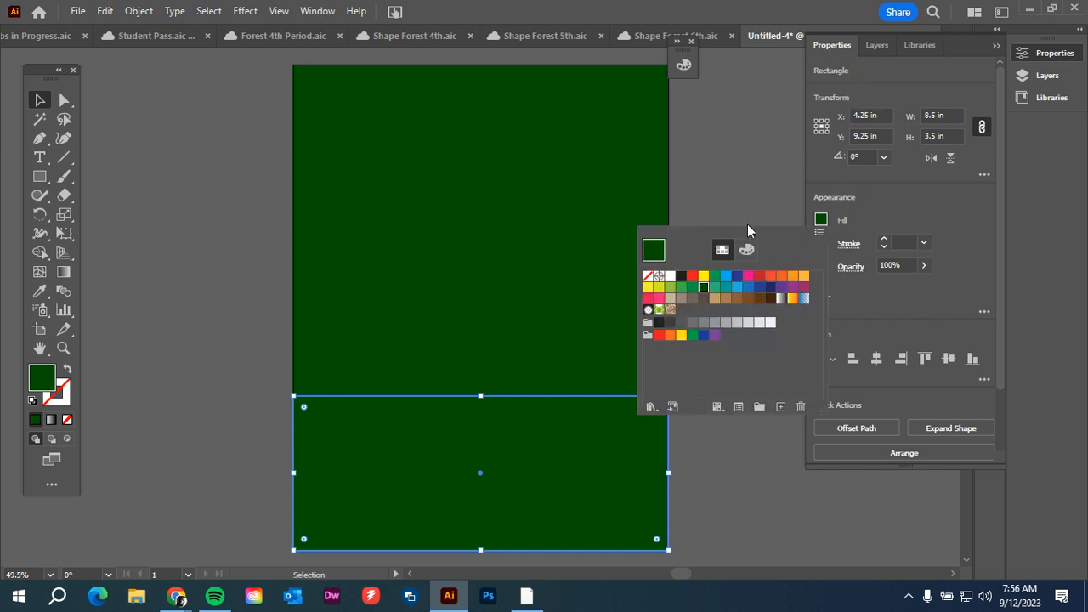
double_click(693, 288)
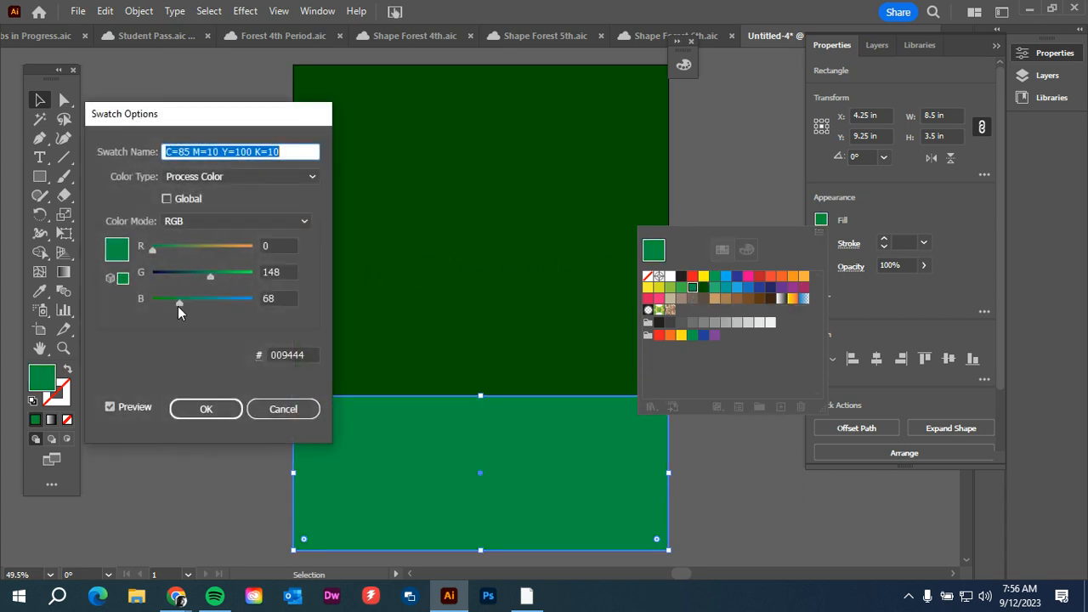
left_click_drag(178, 303, 163, 308)
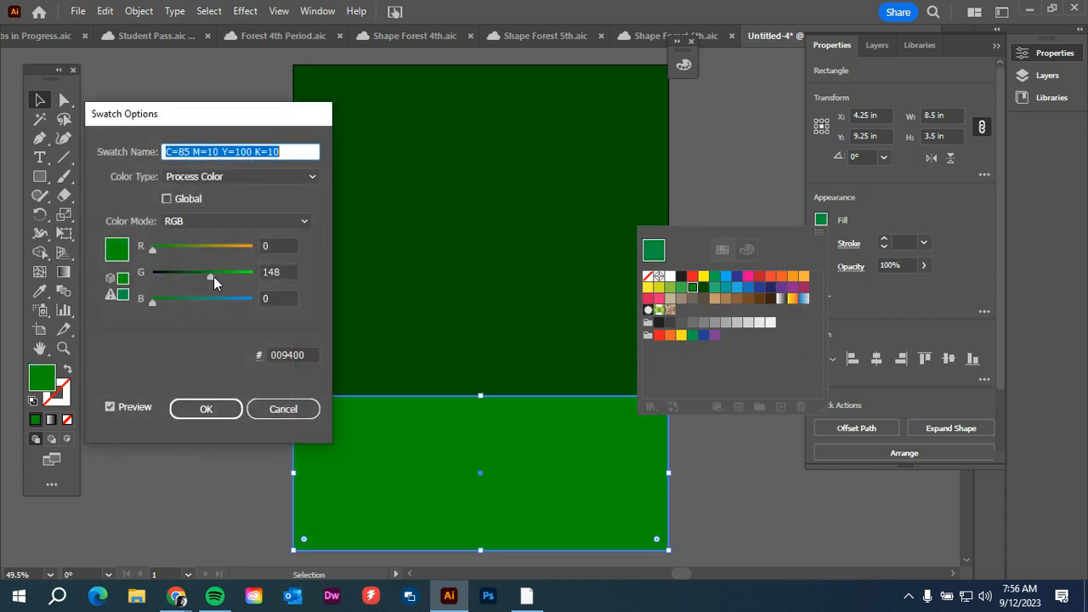
left_click_drag(213, 277, 207, 283)
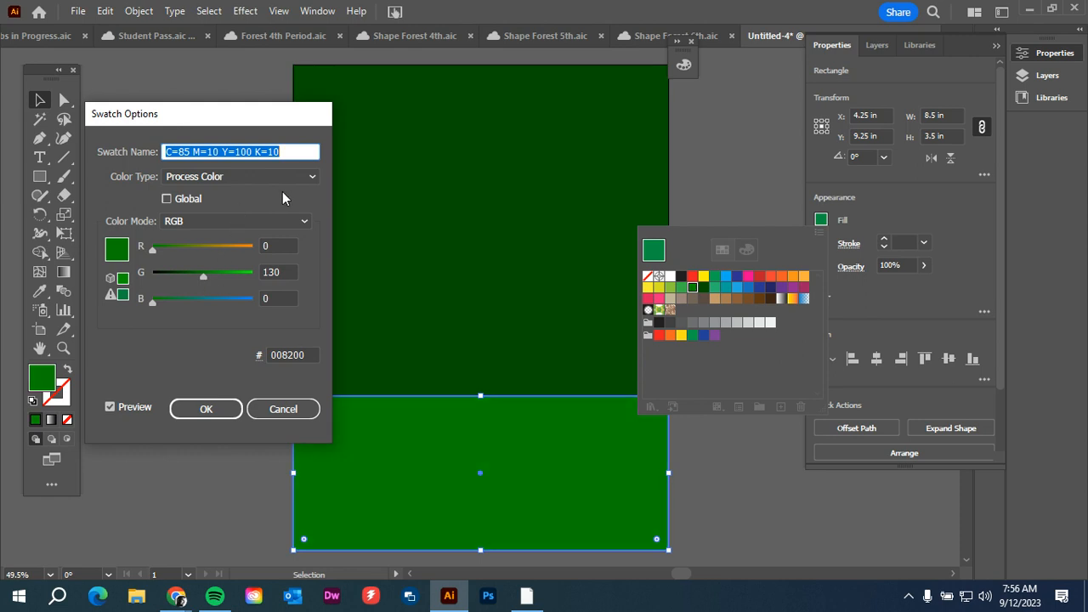
type("Grass ")
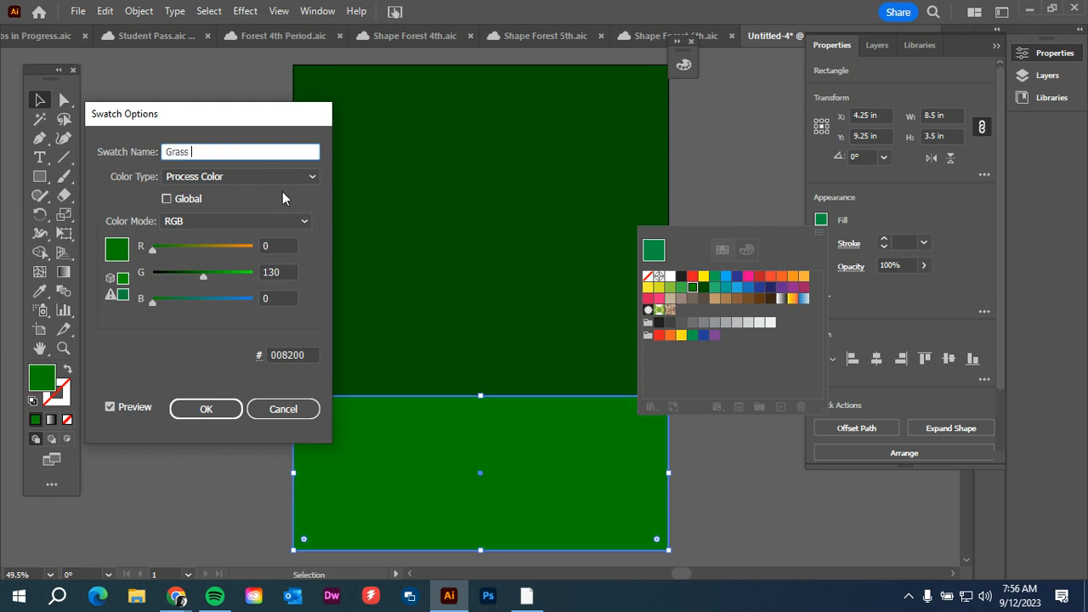
type("Green")
left_click(215, 411)
left_click(215, 410)
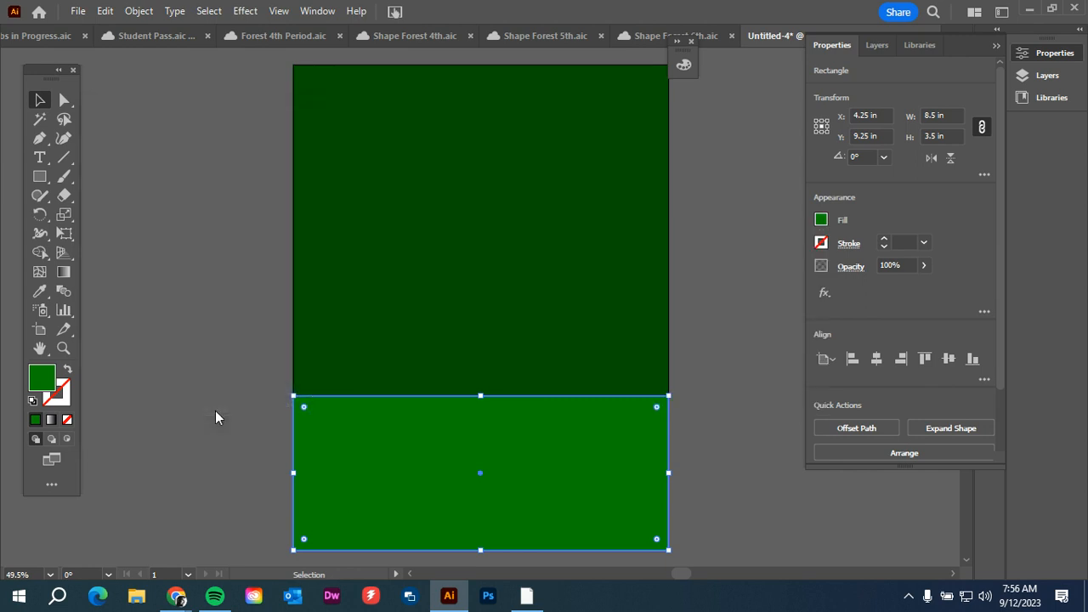
left_click(215, 411)
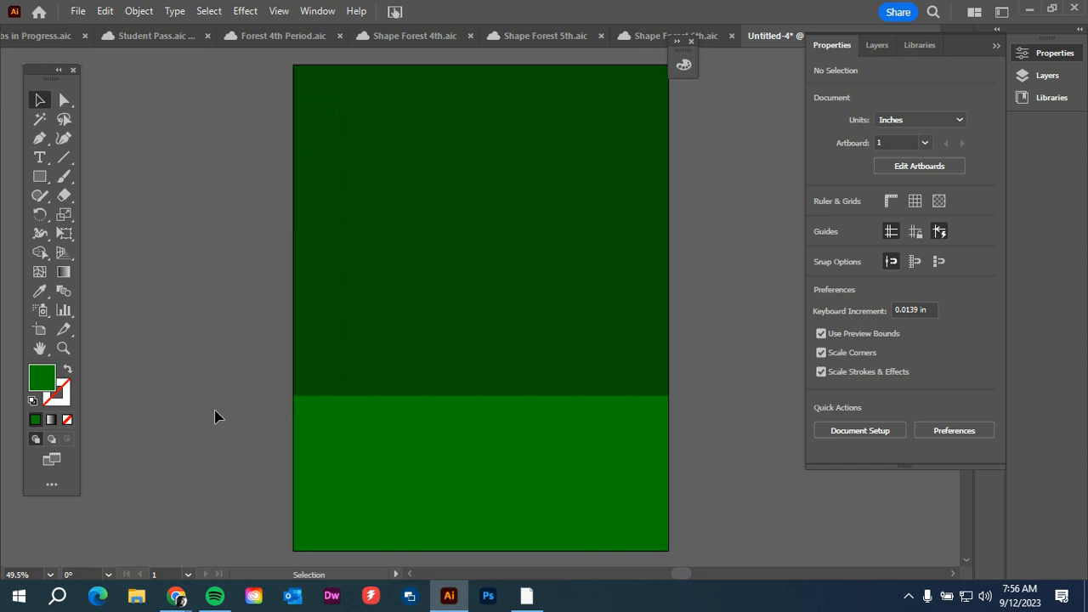
Step: Lock the grass rectangle along the artboard's bottom edge
left_click(474, 476)
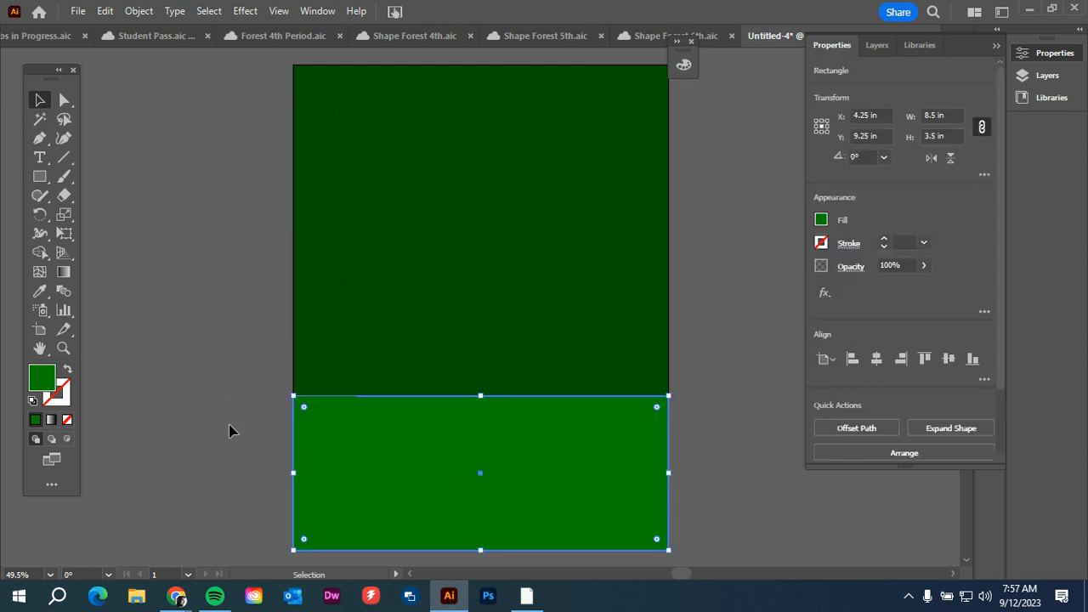
key("ctrl")
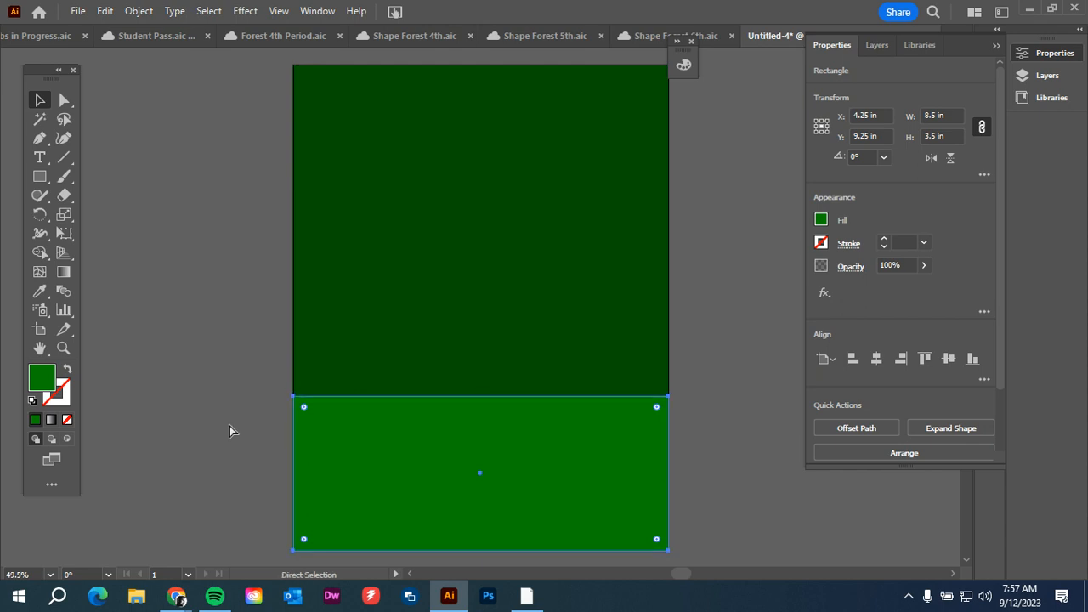
left_click(229, 427, "ctrl")
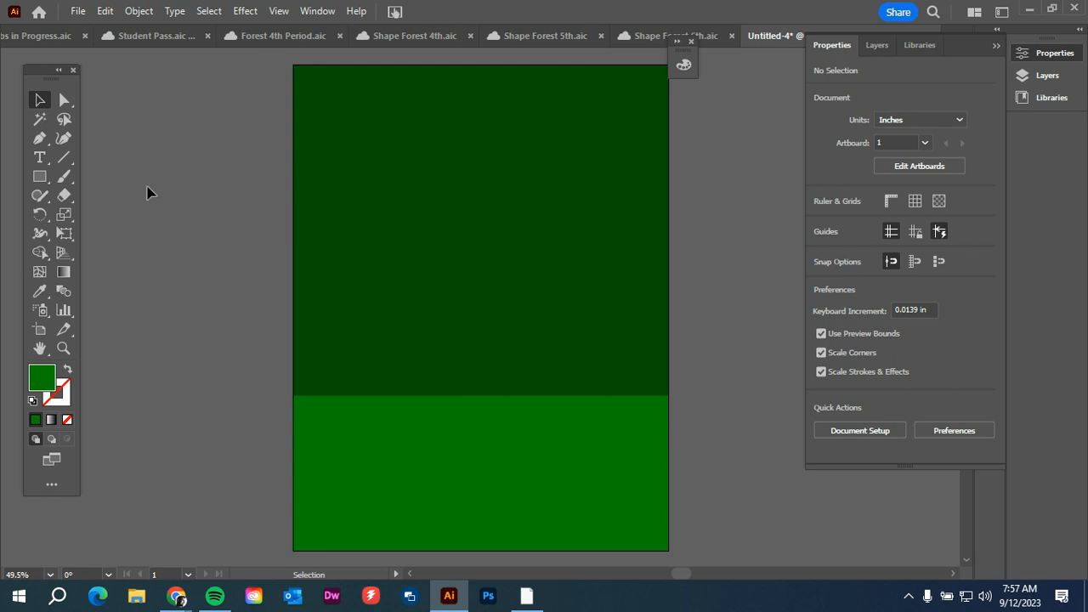
left_click(42, 182)
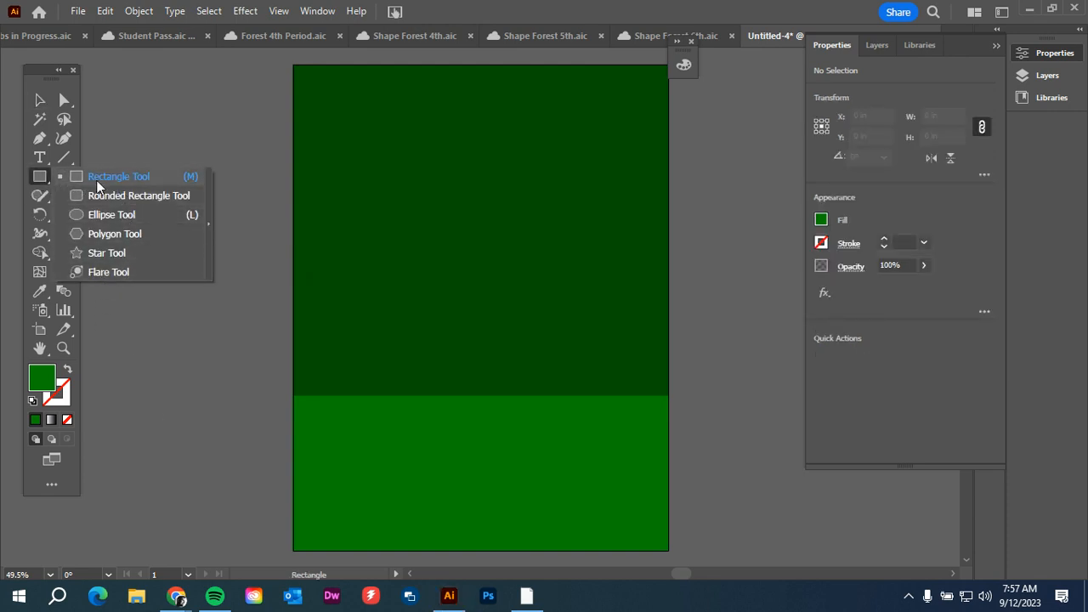
left_click(38, 180)
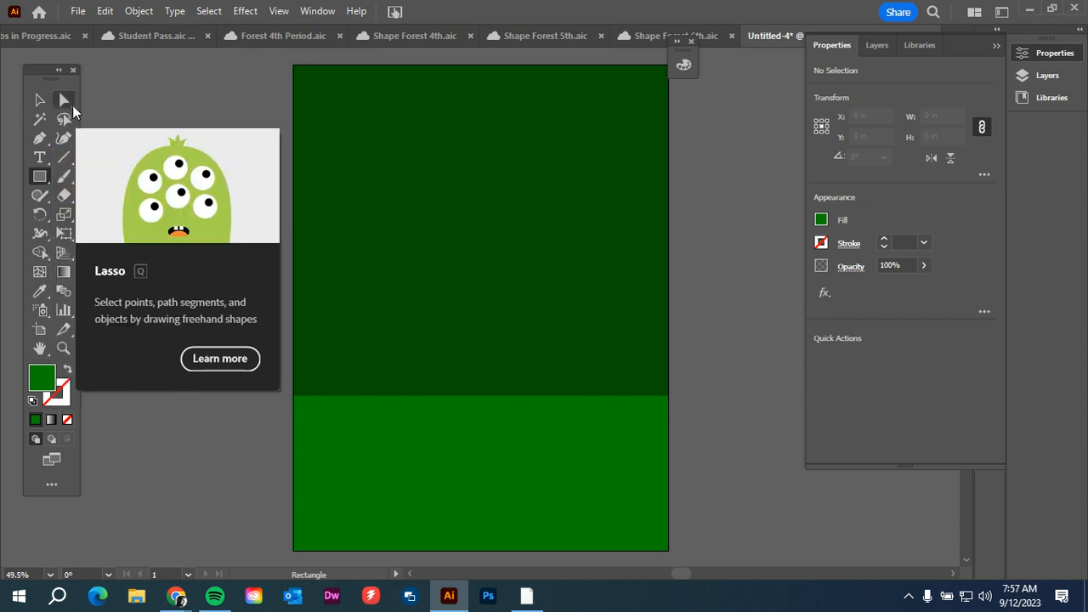
left_click(67, 101)
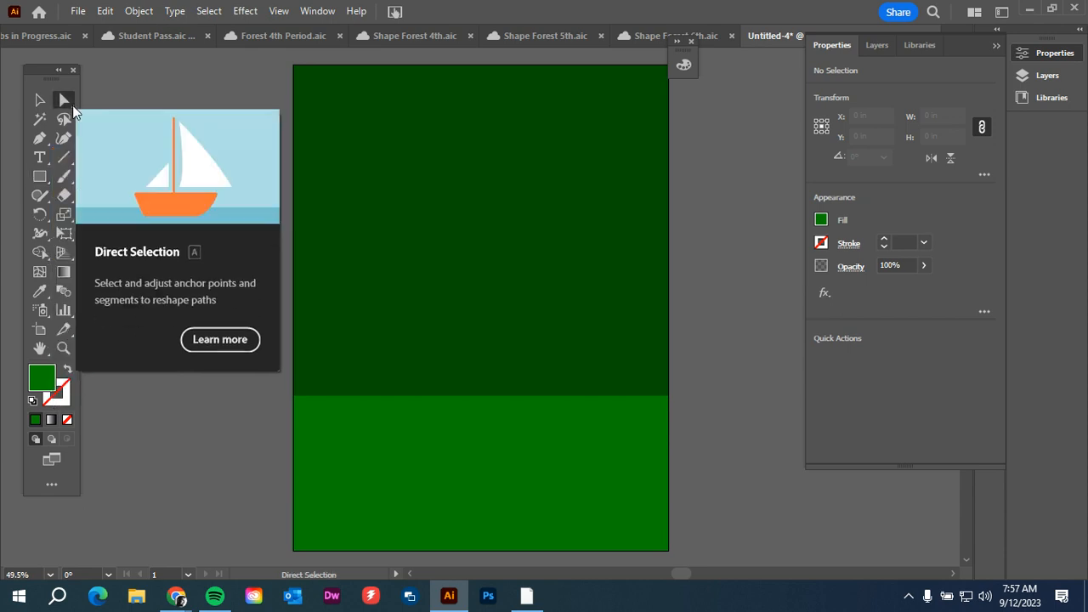
left_click(65, 157)
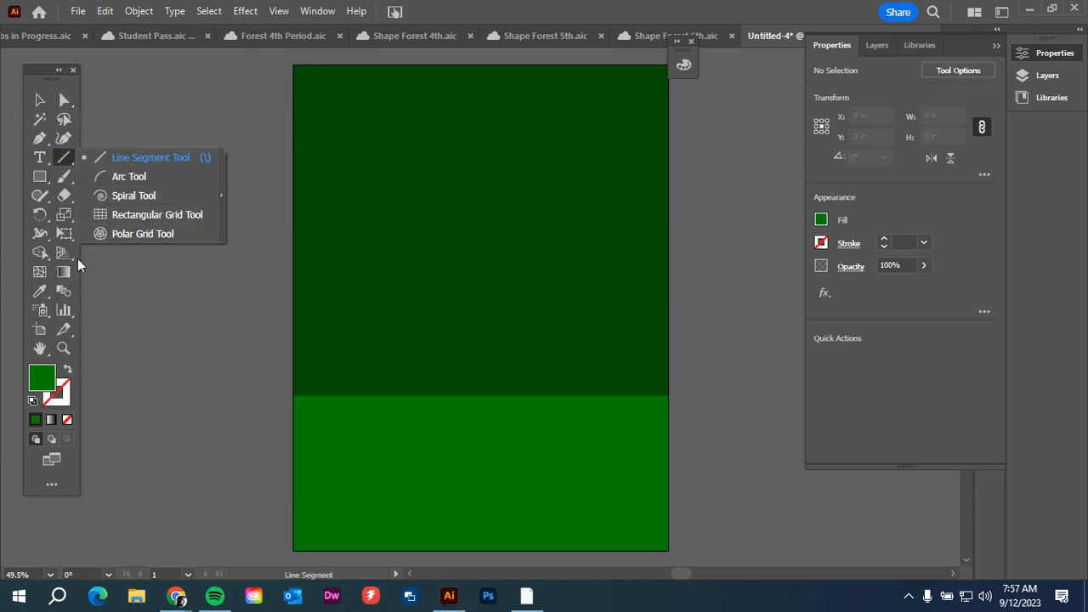
left_click(63, 233)
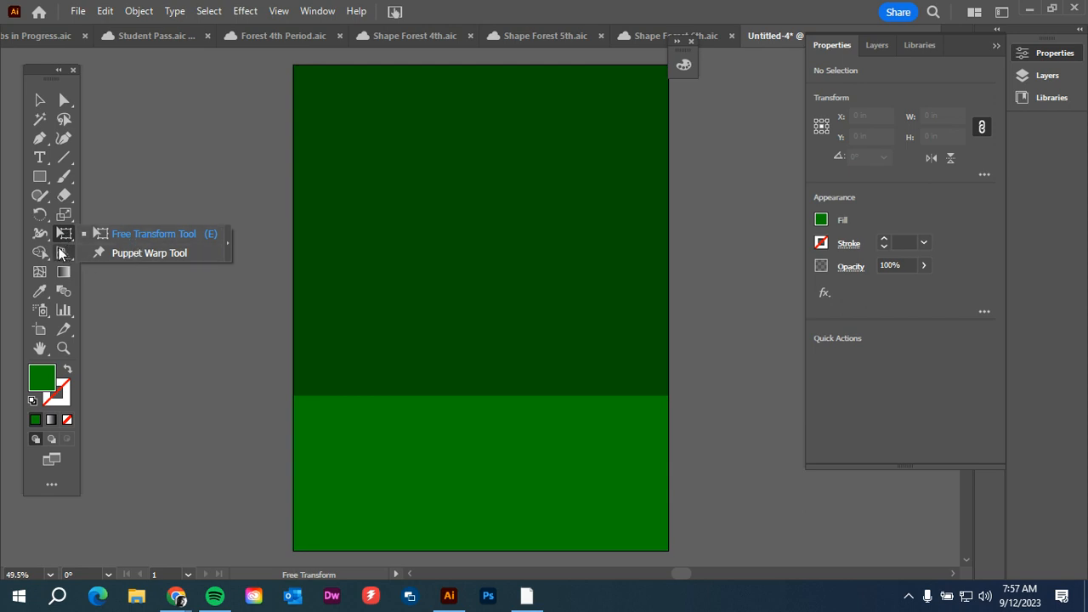
left_click(45, 295)
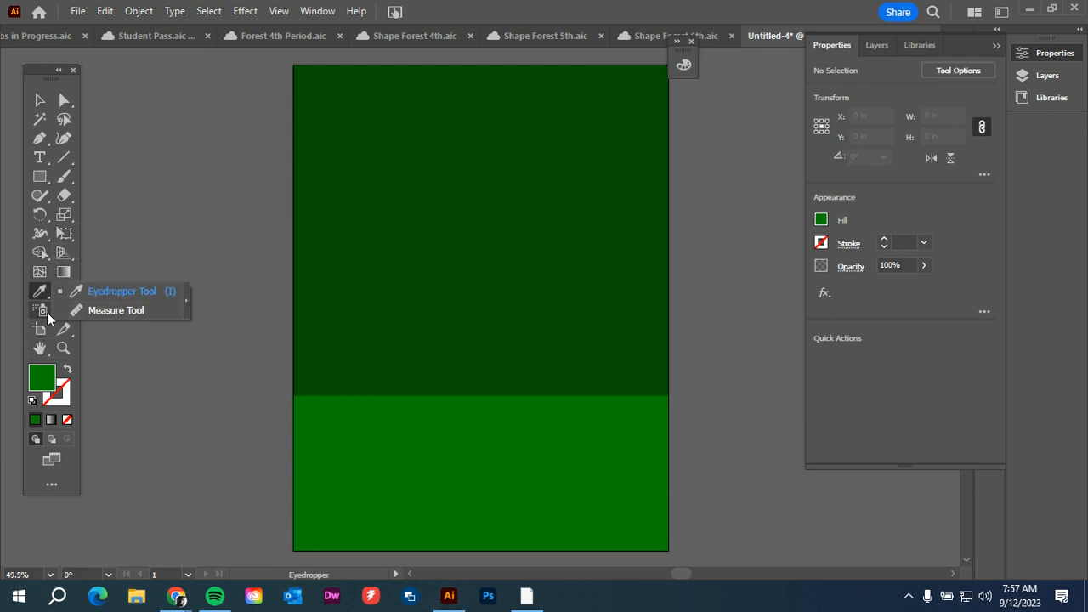
left_click(68, 219)
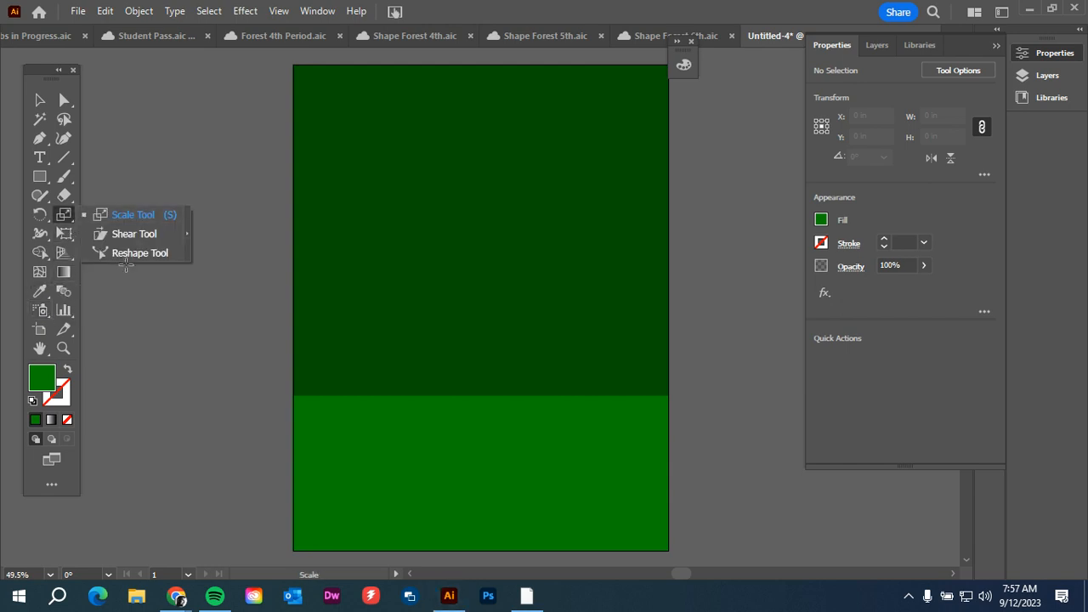
left_click(43, 195)
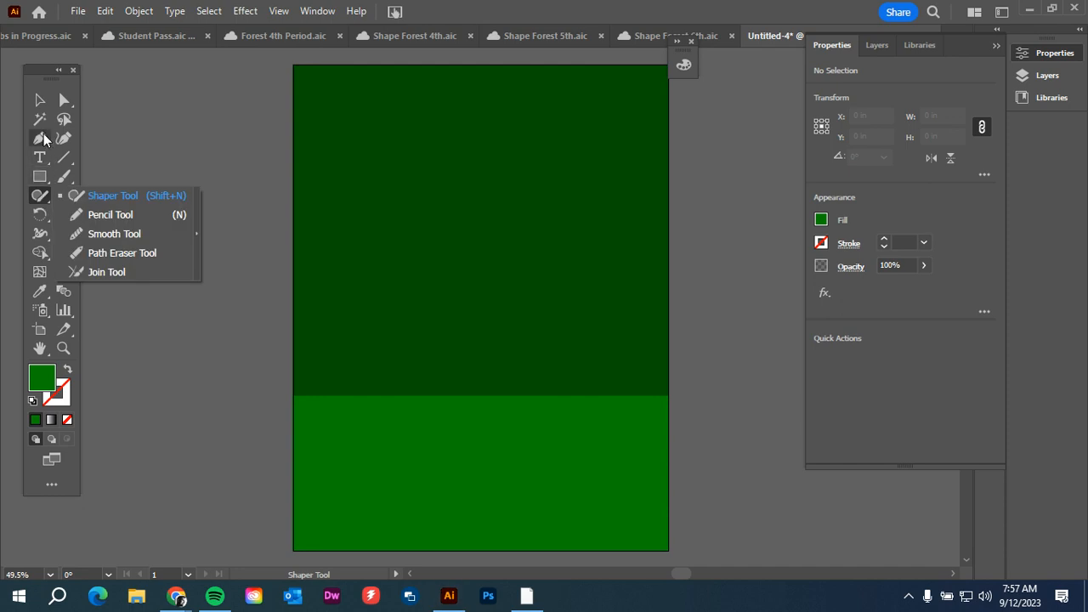
Step: Create a circle 3 in wide and 3 in high with the Ellipse tool, overlapping the artboard's left edge
left_click(44, 173)
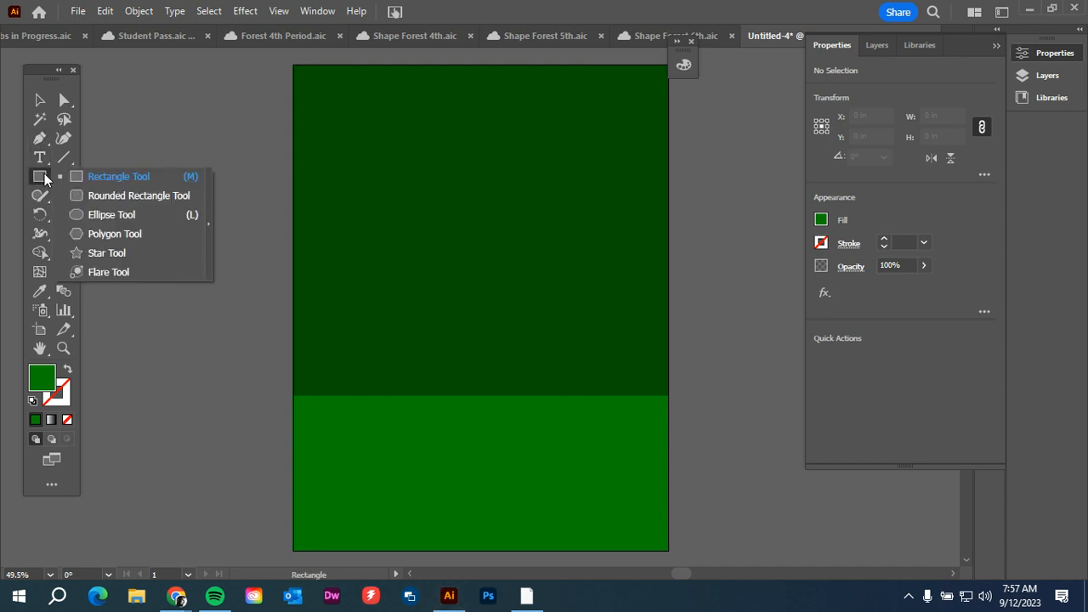
left_click(96, 215)
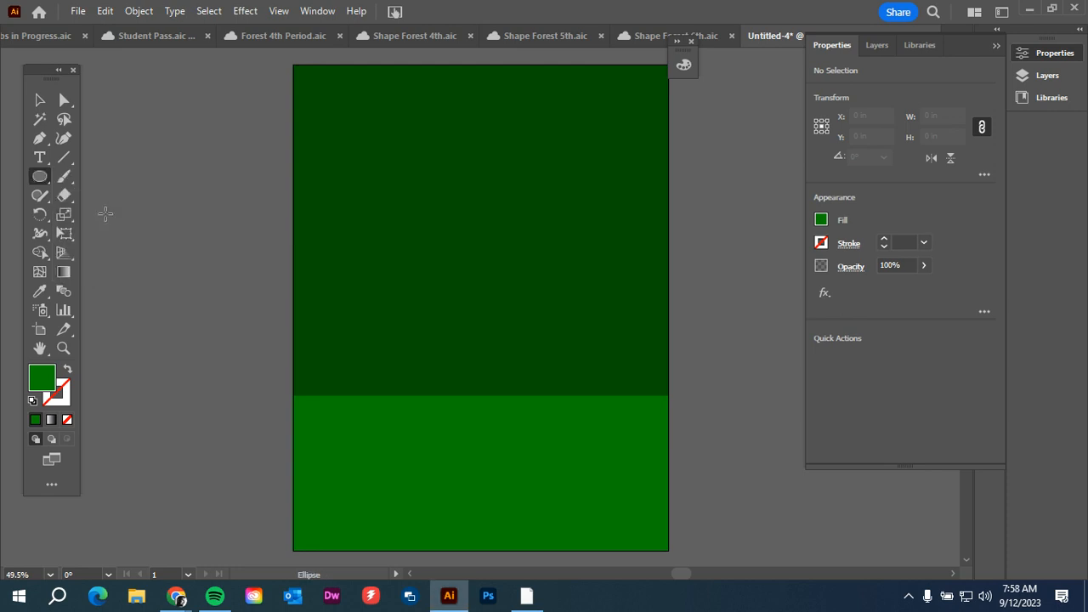
left_click(239, 234)
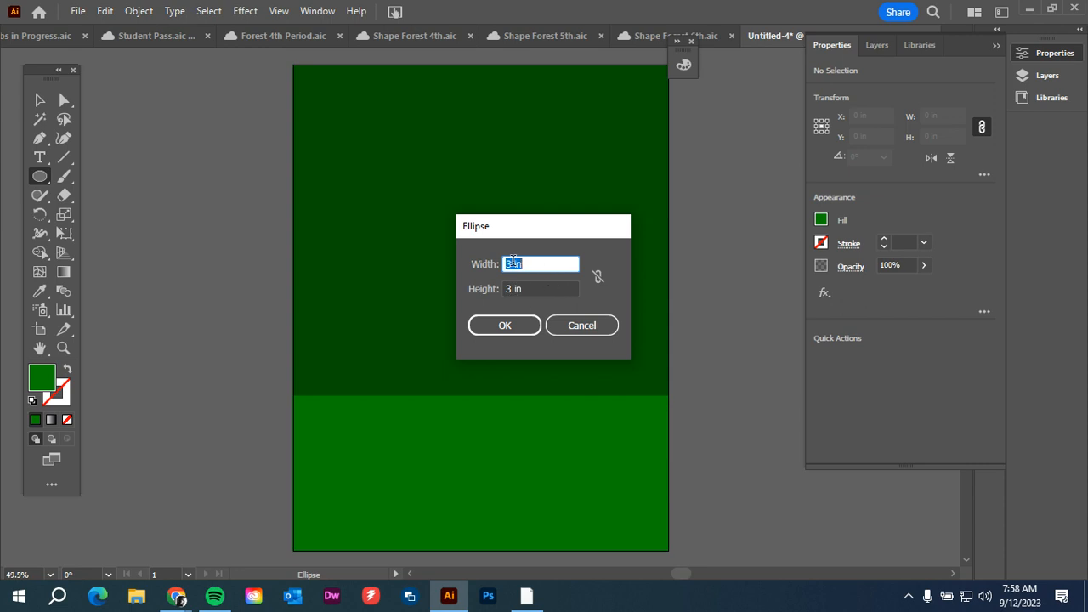
left_click(515, 326)
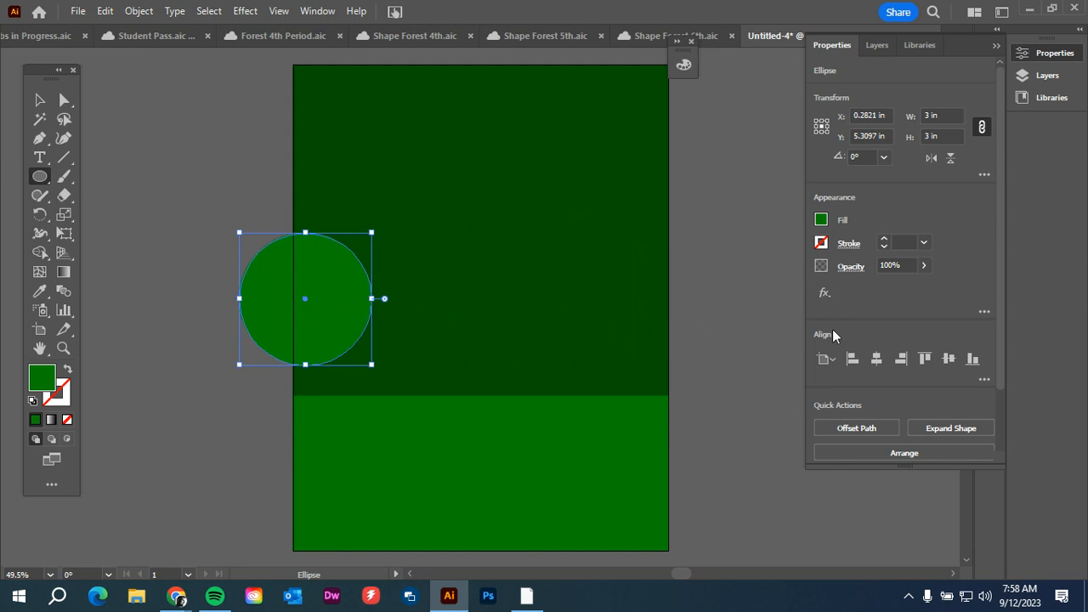
Step: Fill the circle with swatch C=0 M=0 Y=0 K=30, changed to the pale yellow R 202, G 206, B 179
left_click(821, 221)
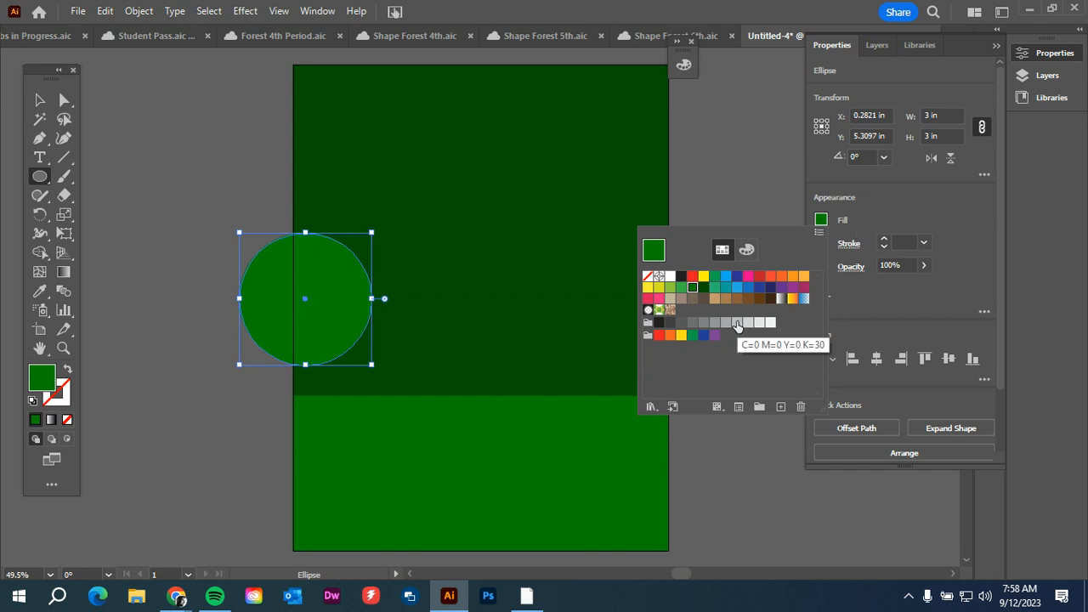
left_click(737, 323)
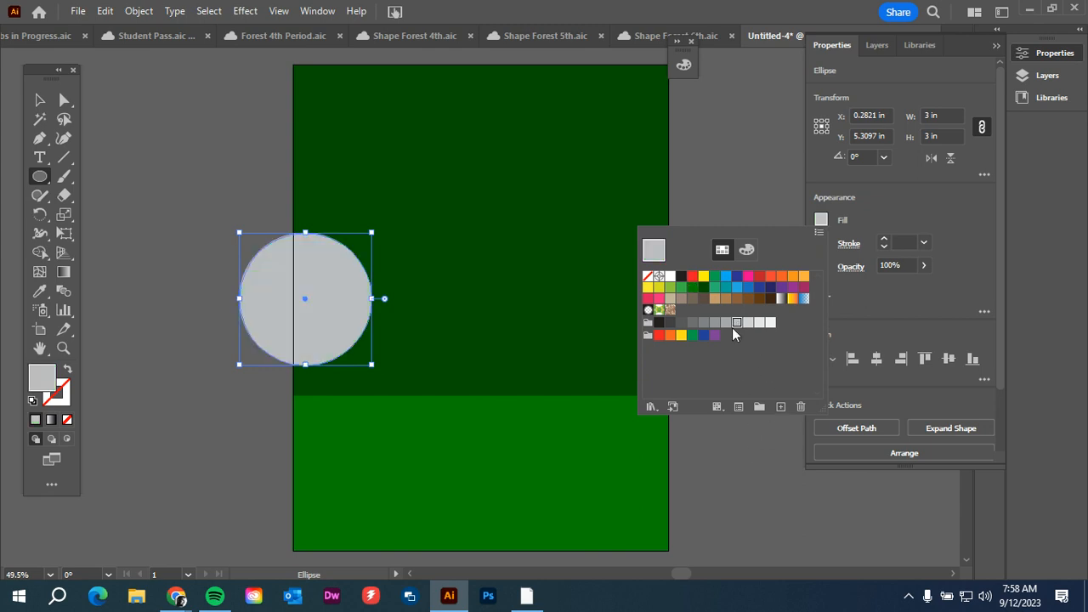
double_click(737, 323)
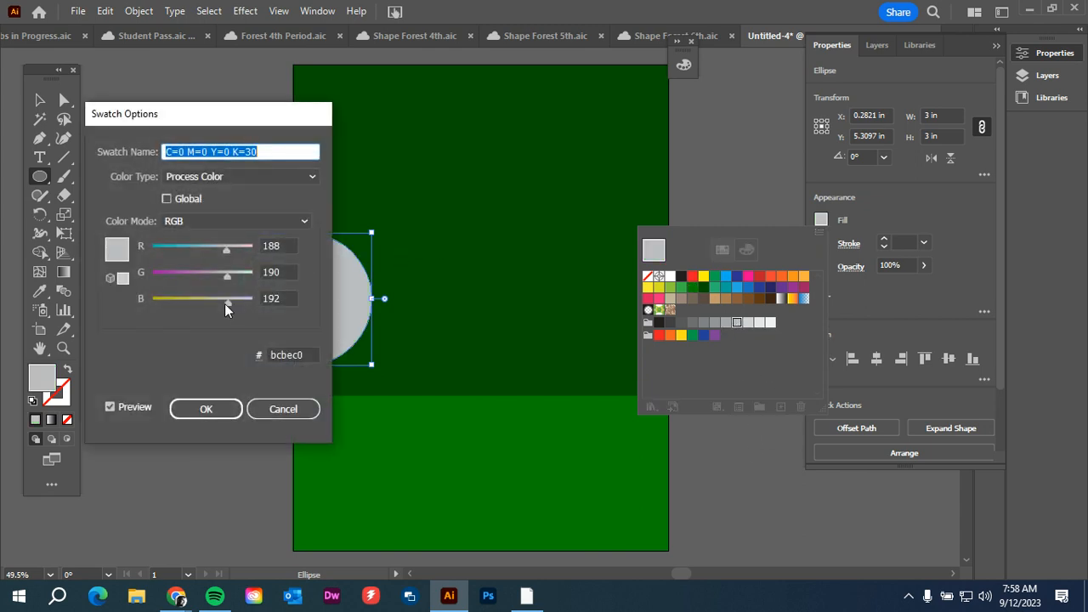
left_click_drag(227, 299, 222, 303)
left_click_drag(229, 250, 232, 251)
left_click_drag(221, 303, 214, 310)
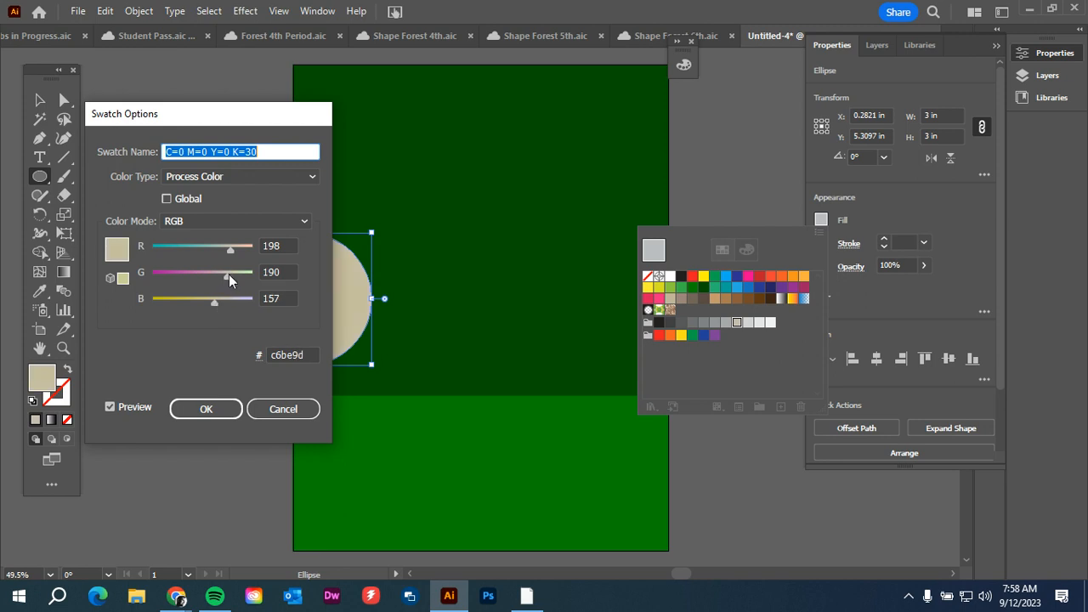
mouse_move(229, 274)
left_mouse_down()
mouse_move(227, 252)
mouse_move(247, 253)
mouse_move(232, 258)
left_mouse_up()
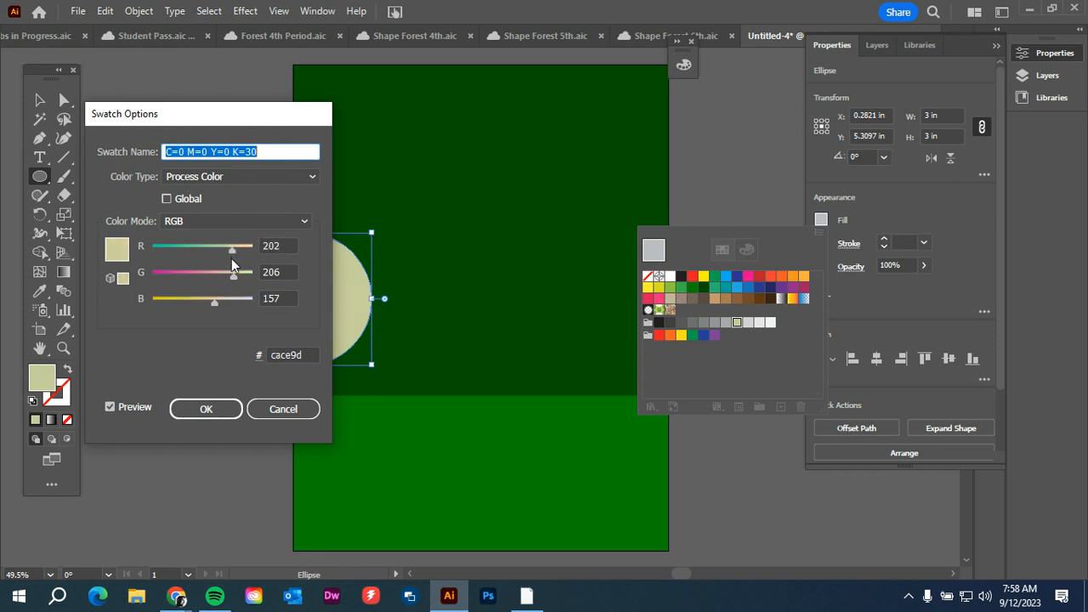
left_click_drag(213, 300, 222, 303)
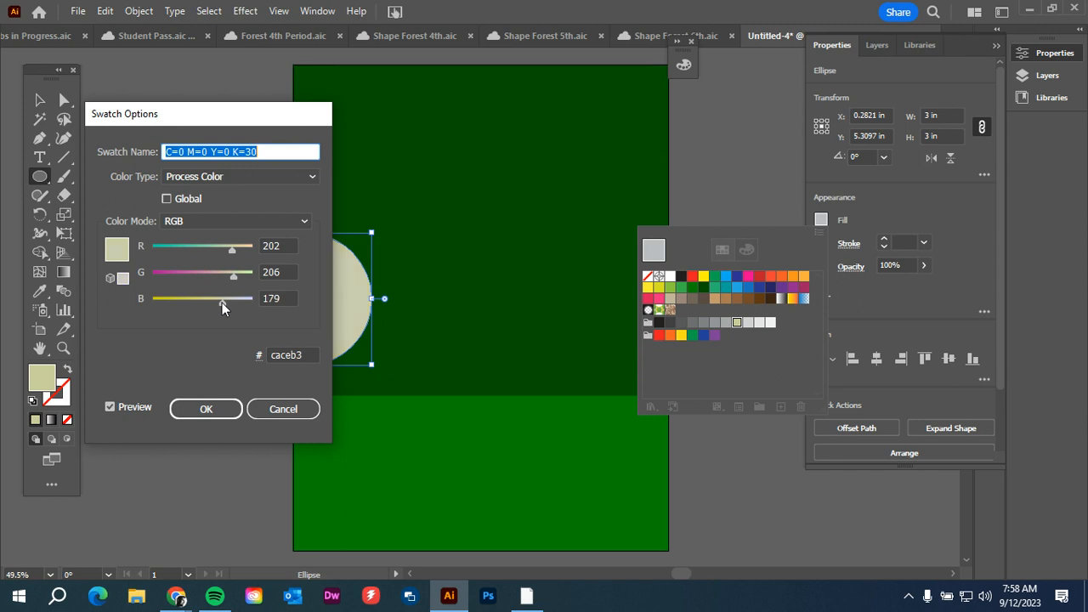
left_click(226, 408)
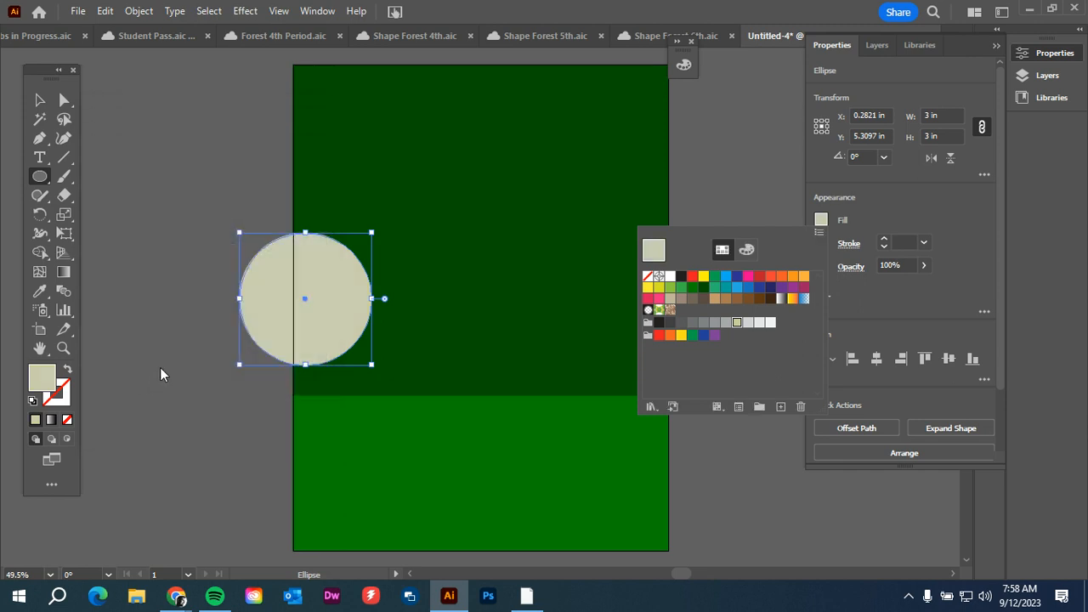
Step: Move the pale yellow circle off the artboard, beside its upper left part, and keep it selected
left_click(39, 99)
left_click_drag(319, 281, 231, 158)
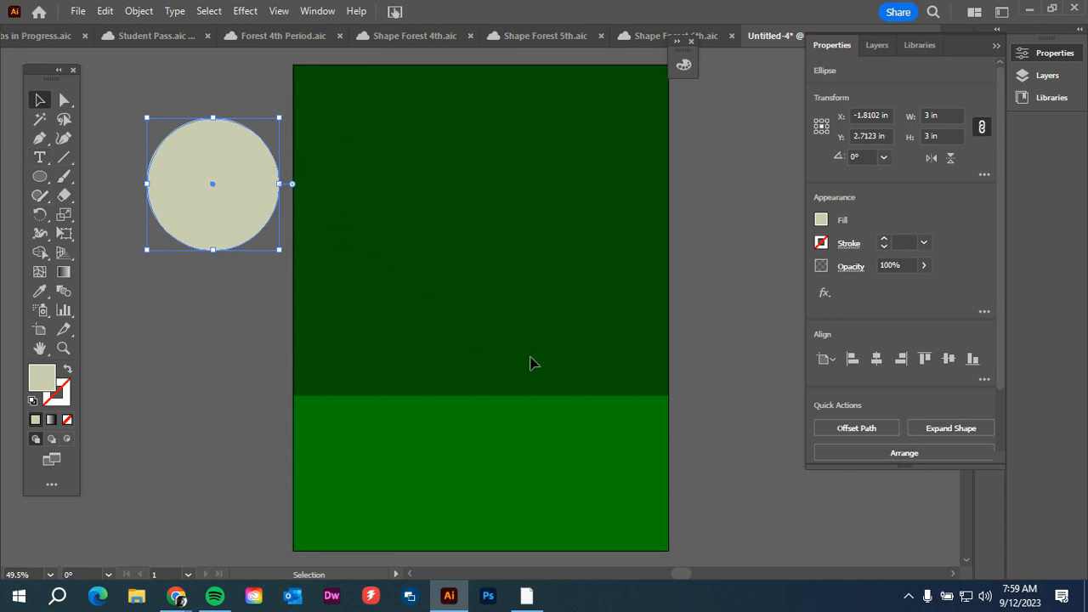
left_click(187, 267)
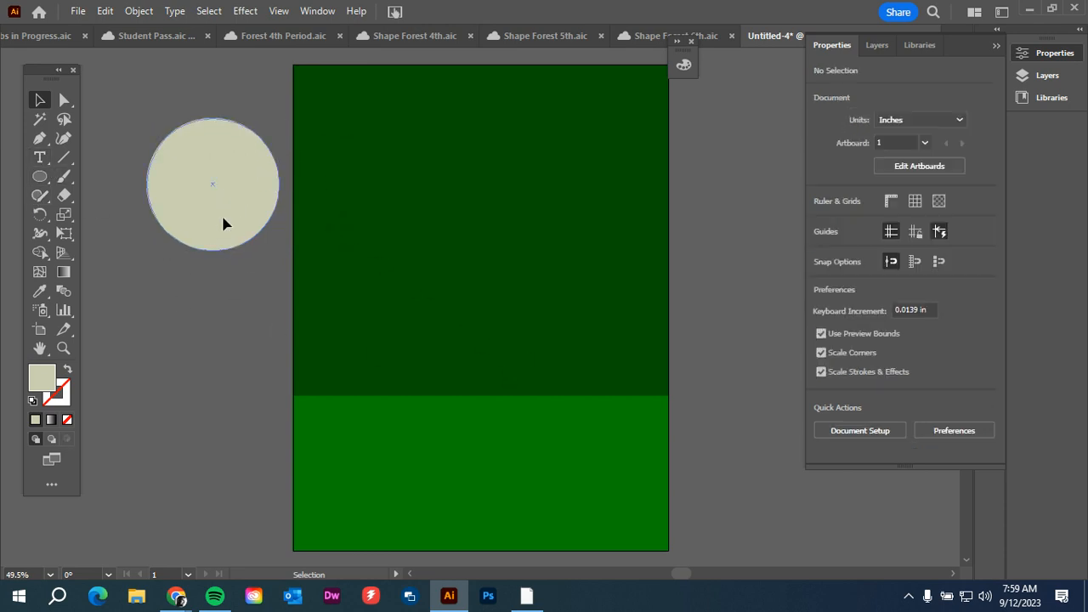
left_click(223, 223)
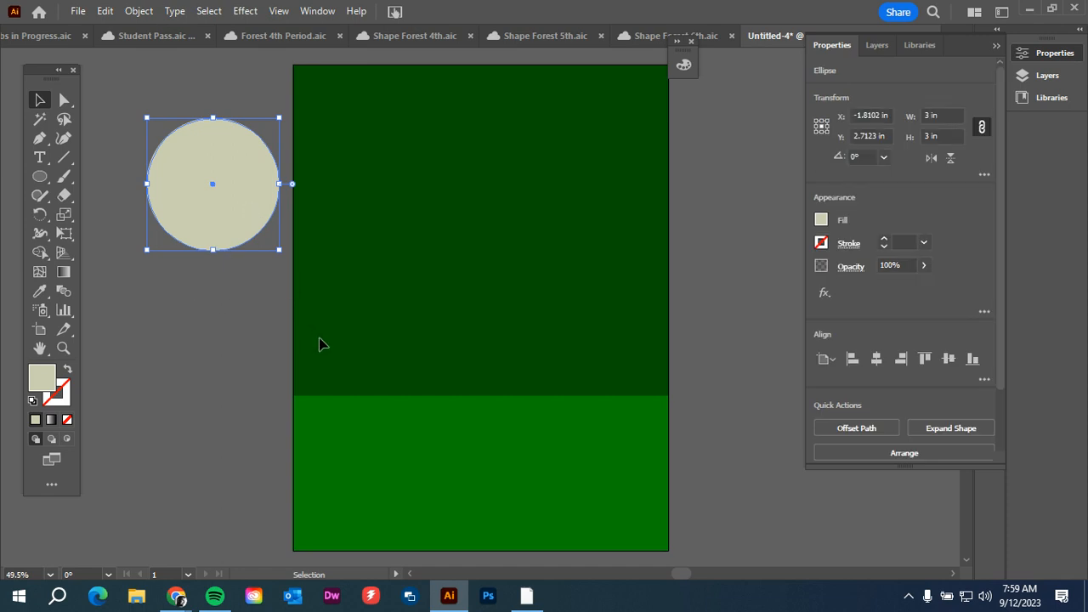
key("a")
key("v")
key("a")
key("v")
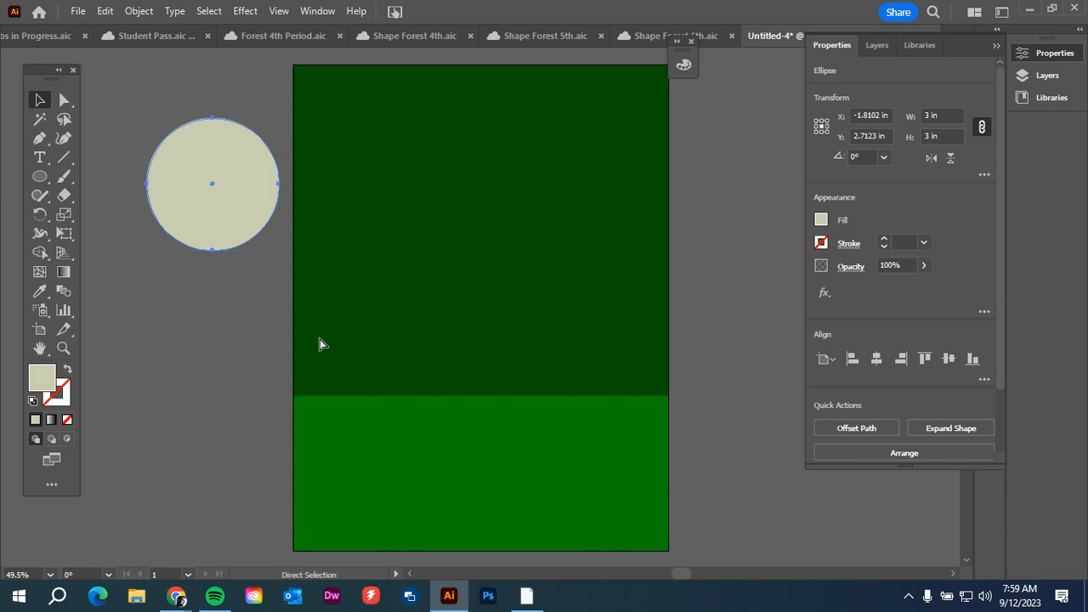
Step: Paste a copy of the circle directly below the original, and duplicate three more copies onto the artboard's dark green area
key("ctrl+v")
left_click_drag(456, 330, 207, 361)
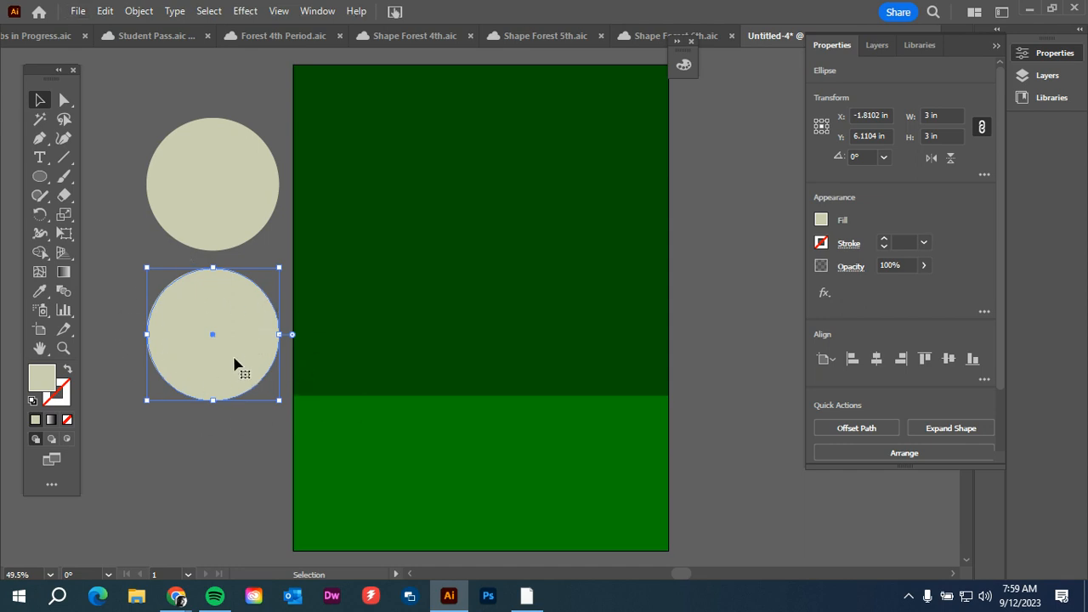
key("alt")
left_click_drag(235, 334, 528, 211)
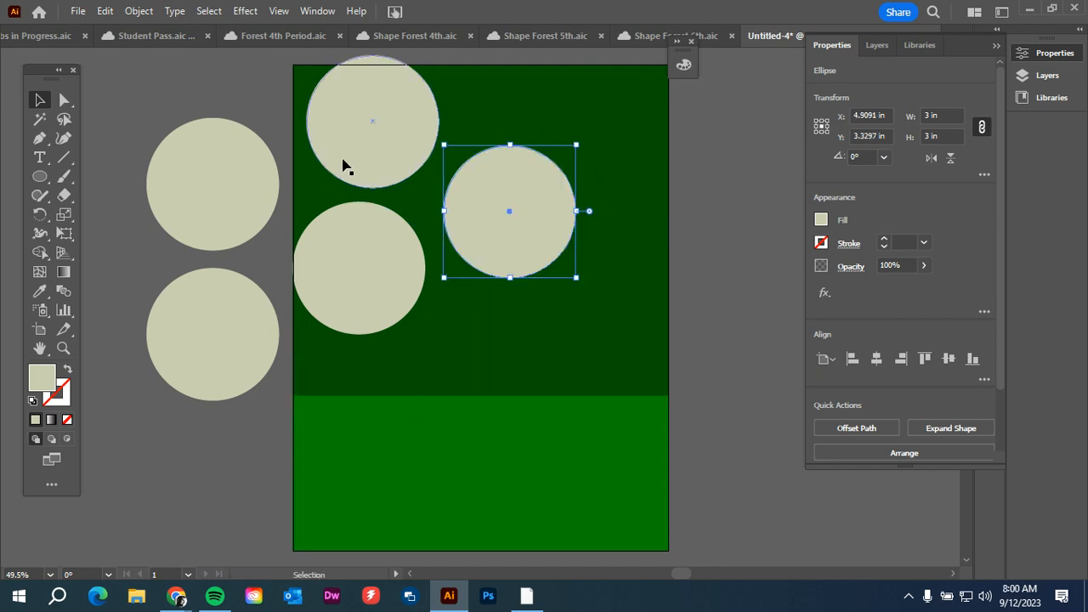
left_click(235, 483)
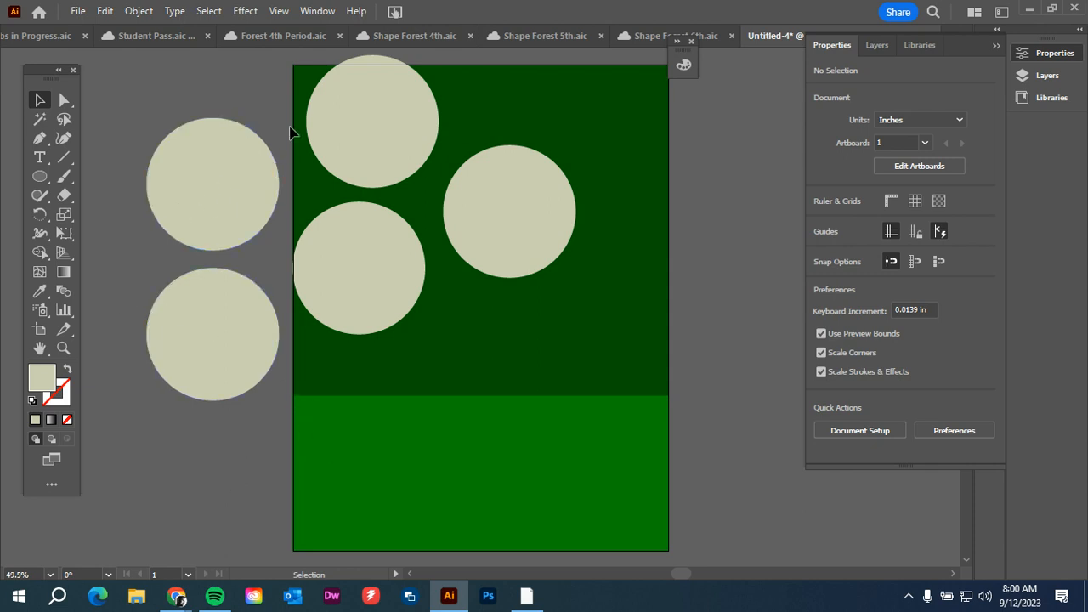
Step: Examine the grouped concentric sun circles in the Forest 4th Period example, and return to the Untitled-4 document
left_click(280, 36)
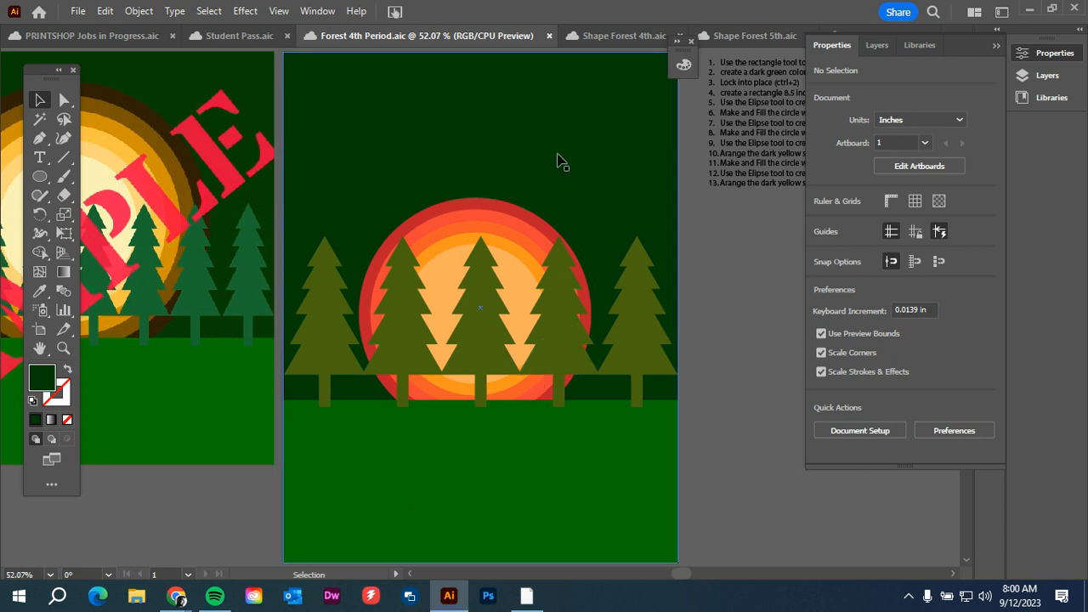
left_click(516, 272)
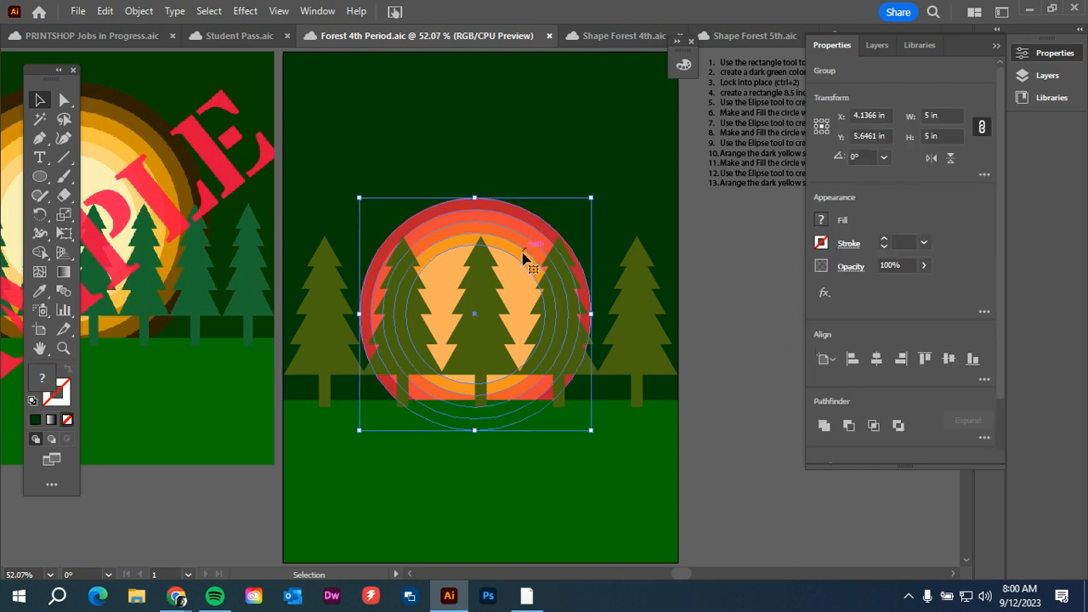
left_click(259, 494)
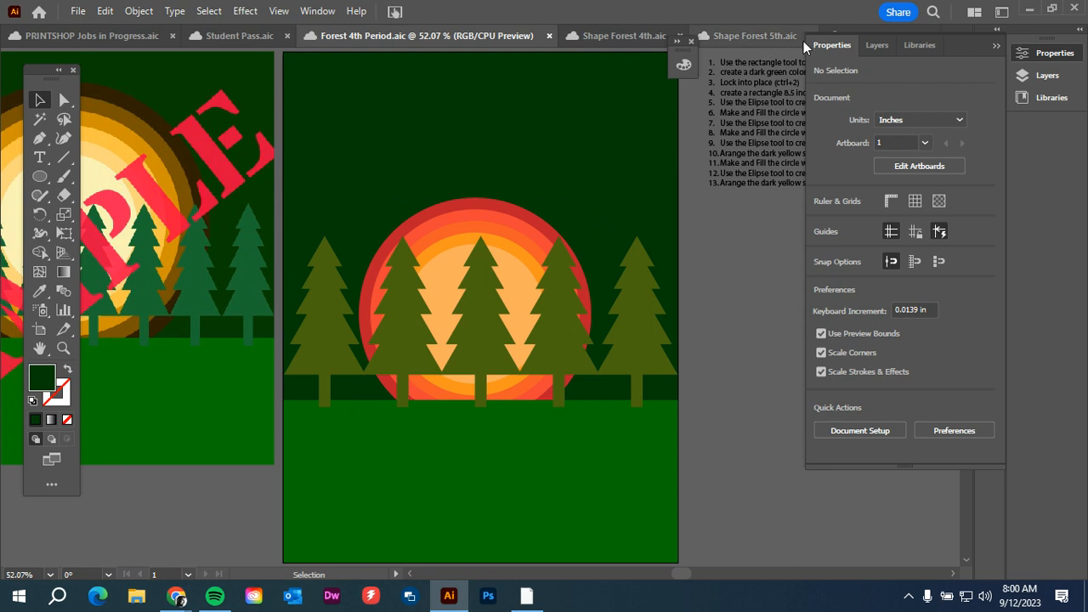
left_click(996, 45)
left_click(964, 37)
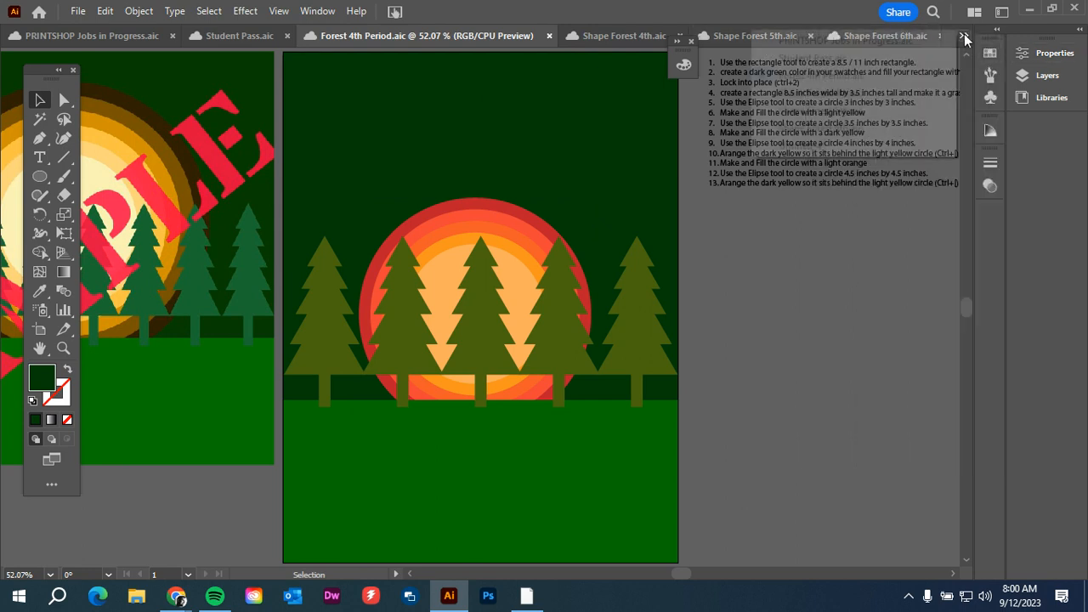
left_click(799, 145)
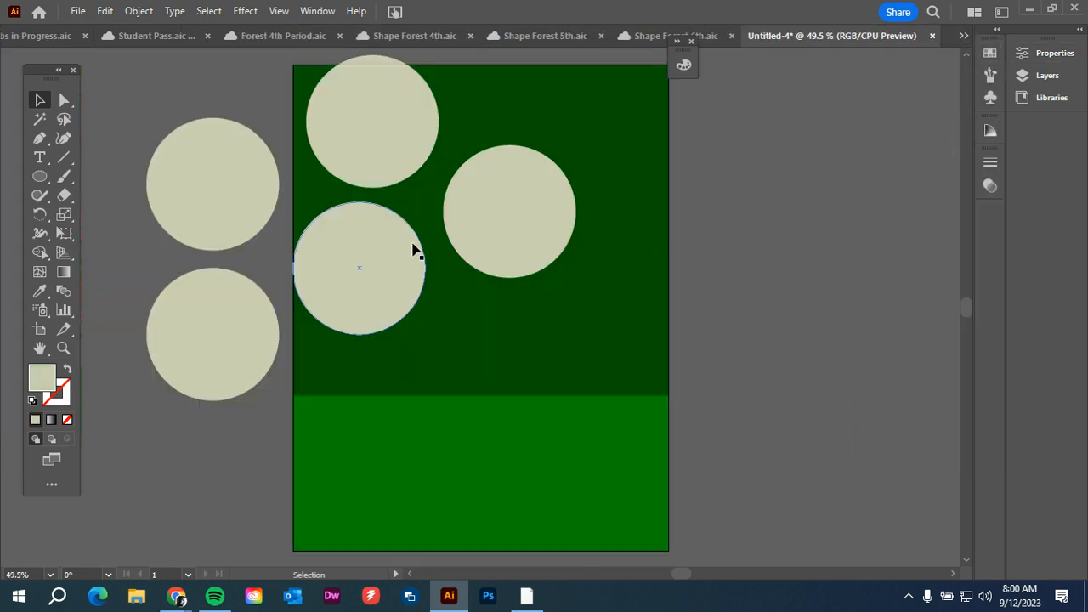
Step: Move the upper off-artboard circle farther out and the rightmost copy up and to the right, and show the off-artboard circle's properties
left_click_drag(248, 182, 202, 139)
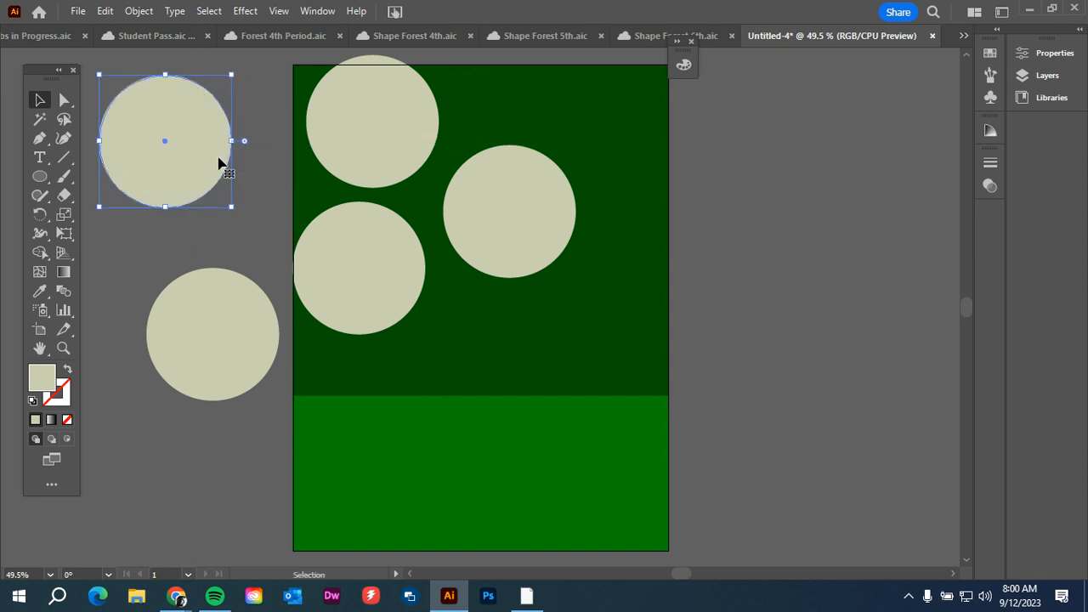
left_click_drag(553, 219, 611, 195)
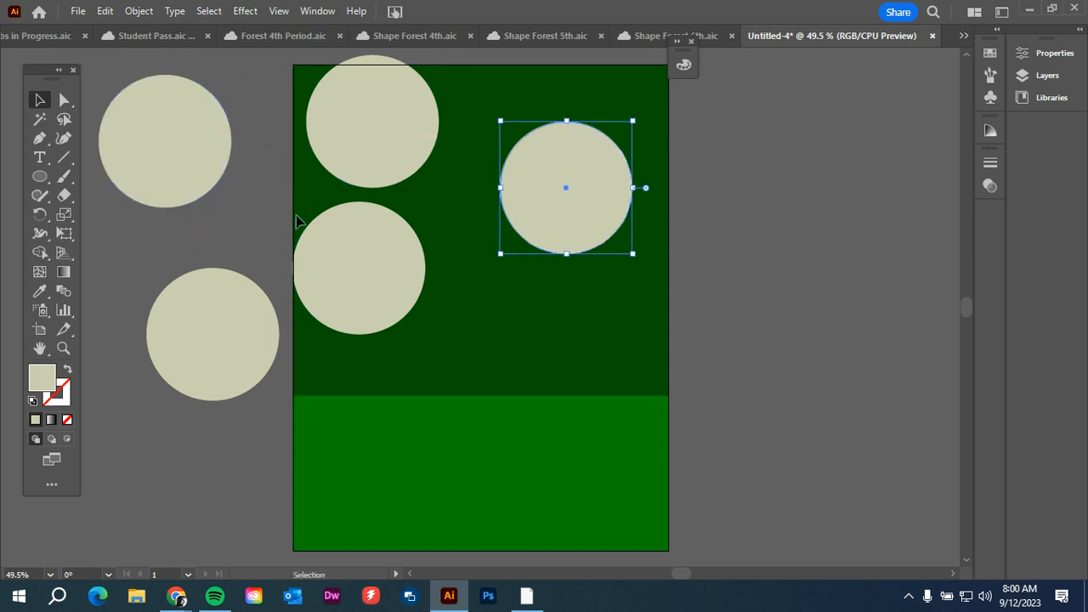
left_click(226, 157)
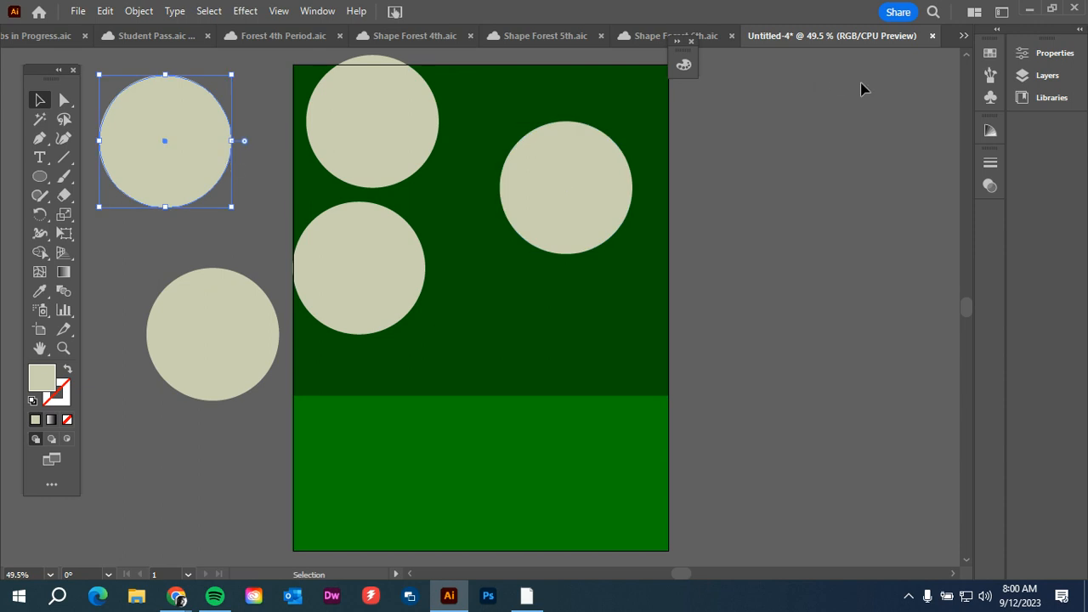
left_click(1056, 53)
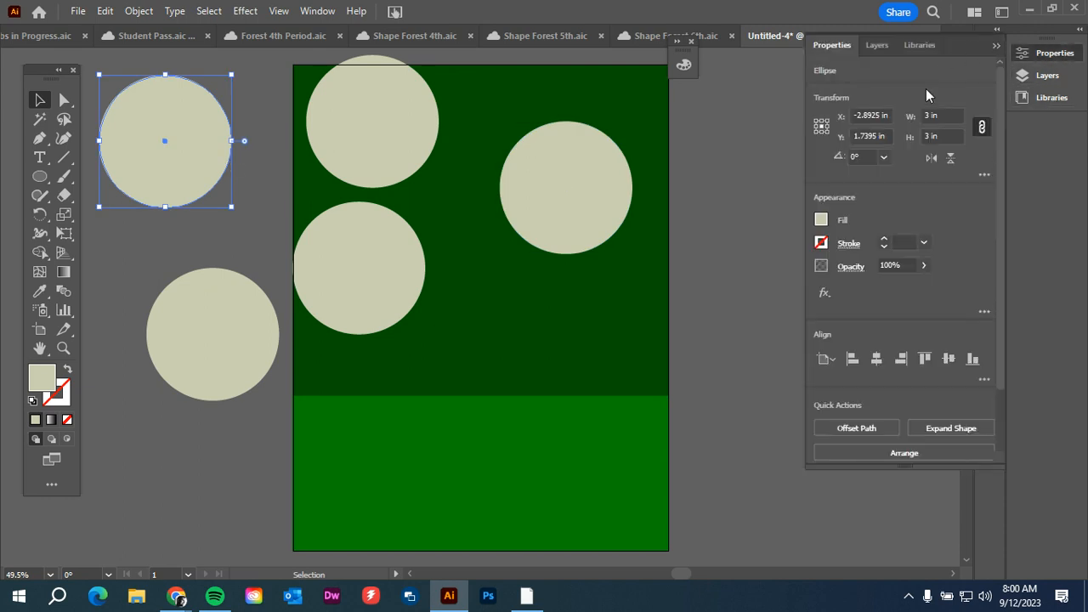
Step: Fill the circle at the artboard's upper left with the C=0 M=0 Y=0 K=40 swatch, and lower that swatch's blue value for a yellowish grey
left_click(416, 145)
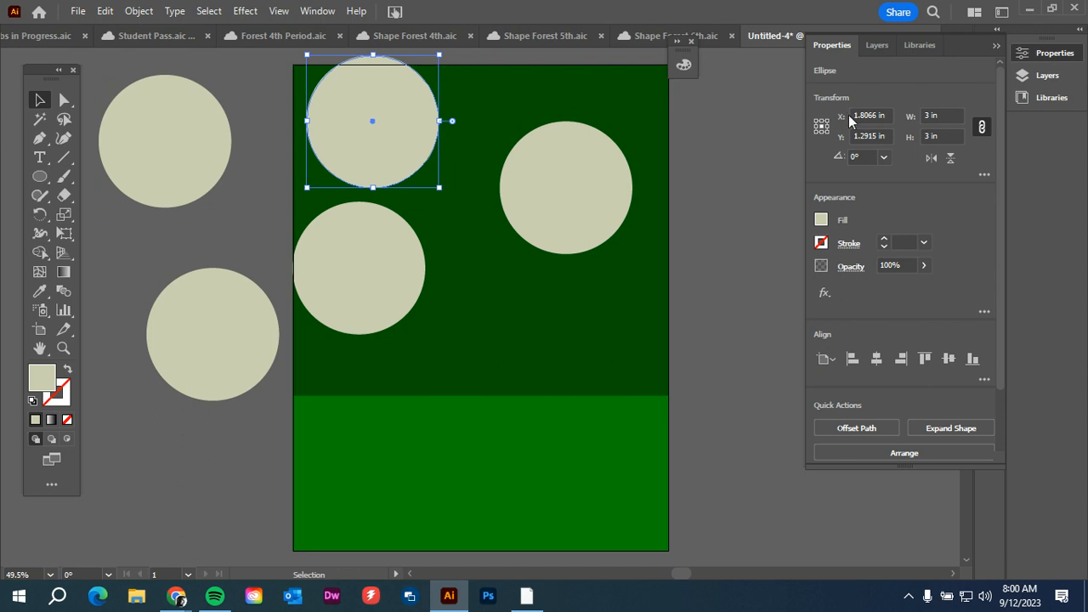
left_click(822, 219)
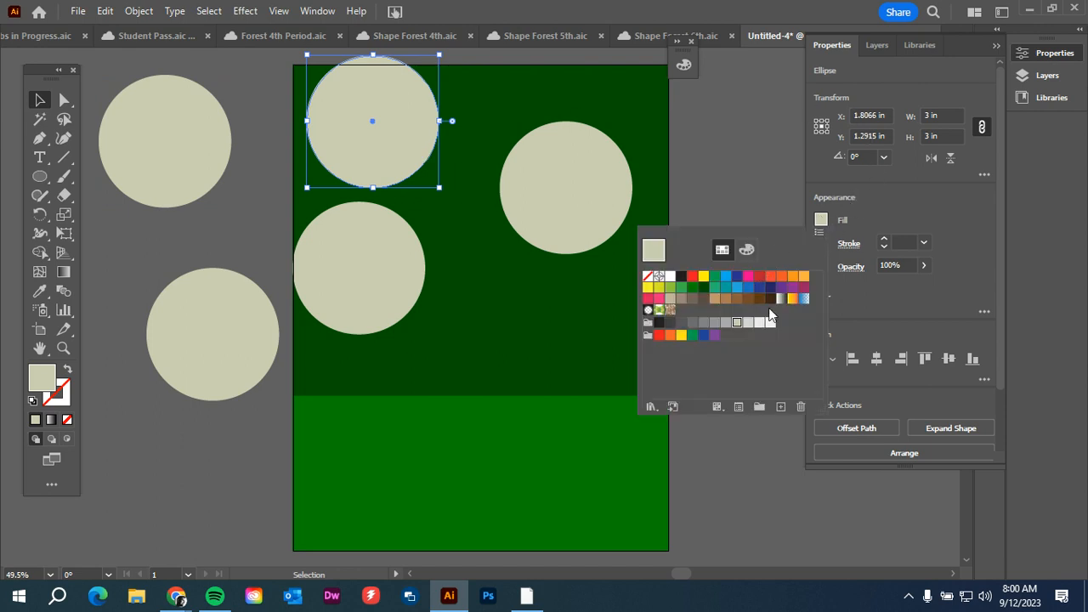
left_click(725, 323)
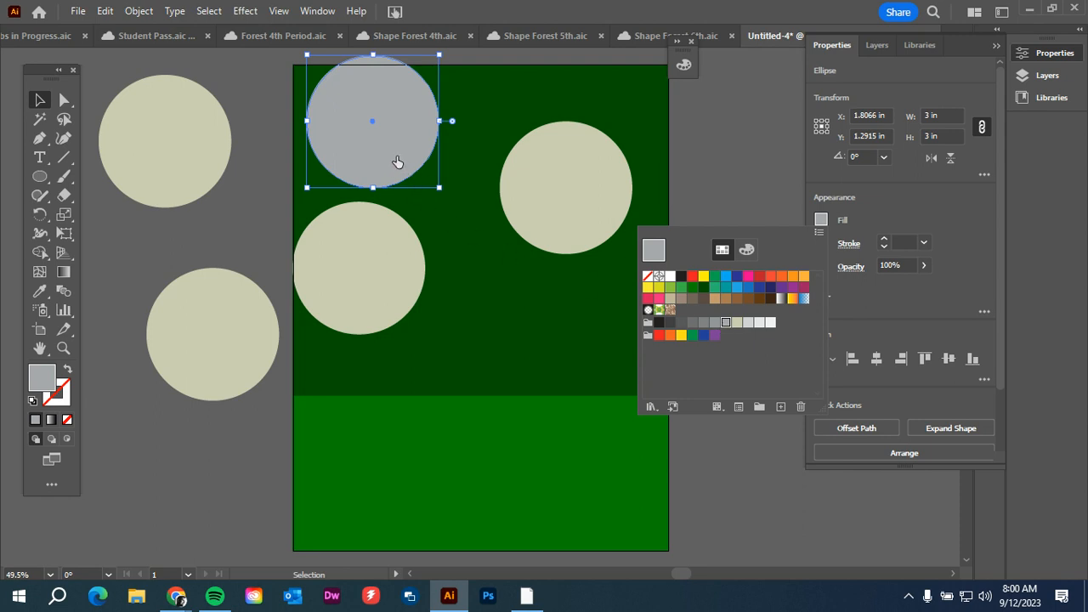
double_click(726, 323)
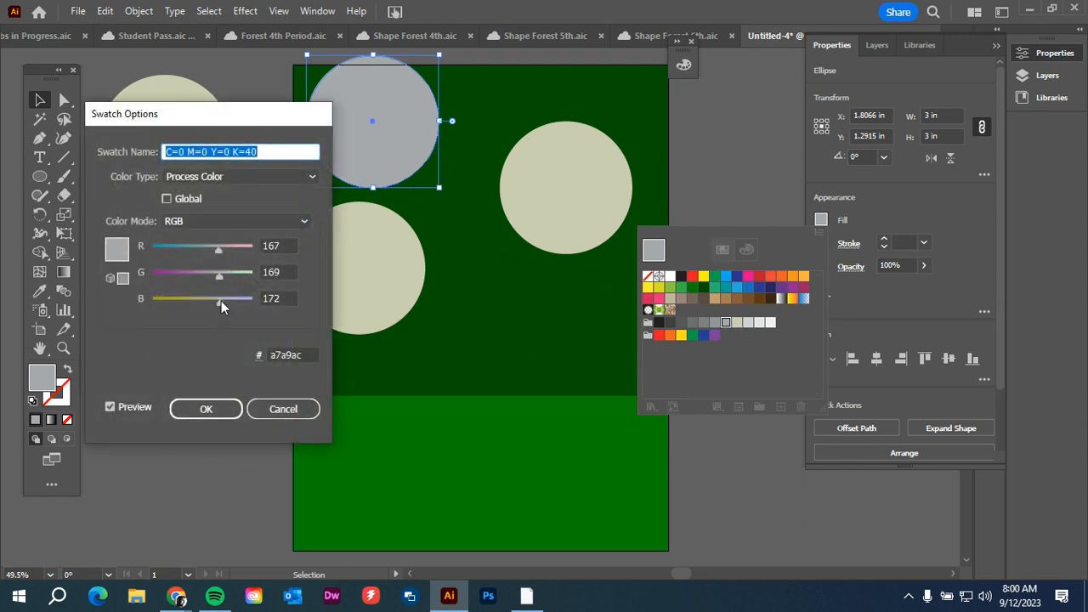
left_click_drag(221, 301, 212, 303)
left_click(223, 412)
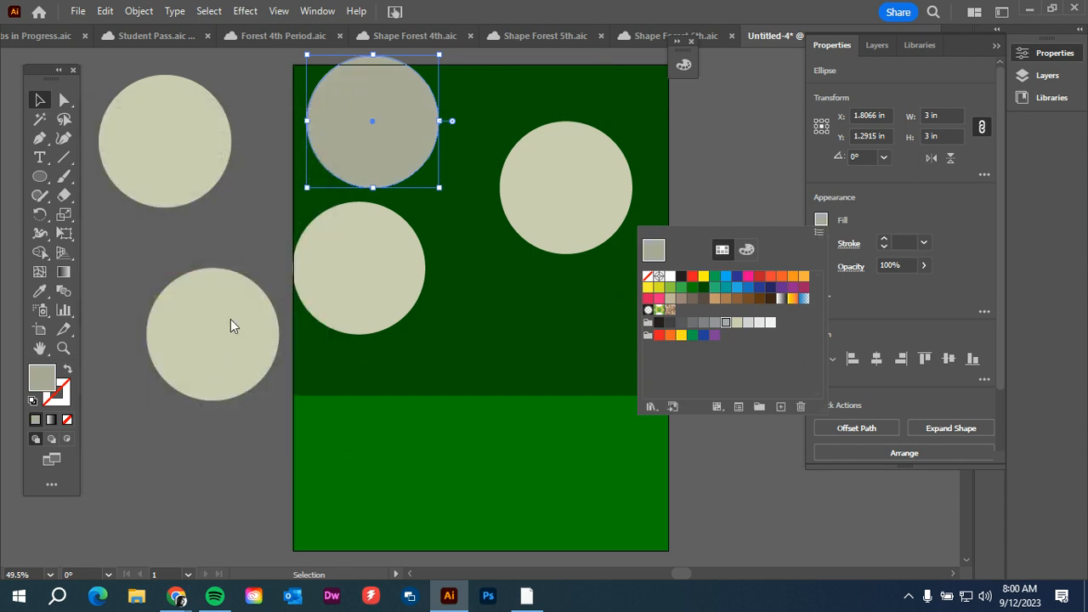
left_click(234, 244)
left_click(259, 221)
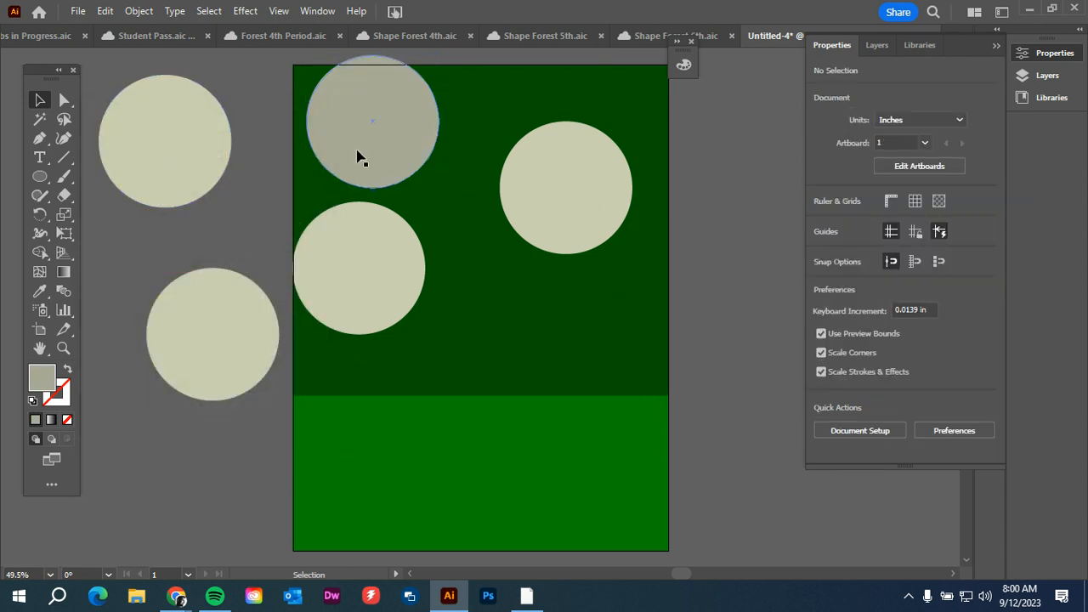
Step: Move the yellowish-grey circle so it straddles the artboard's left edge near its top, and keep it selected
left_click_drag(360, 158, 329, 166)
left_click(238, 216)
left_click(274, 234)
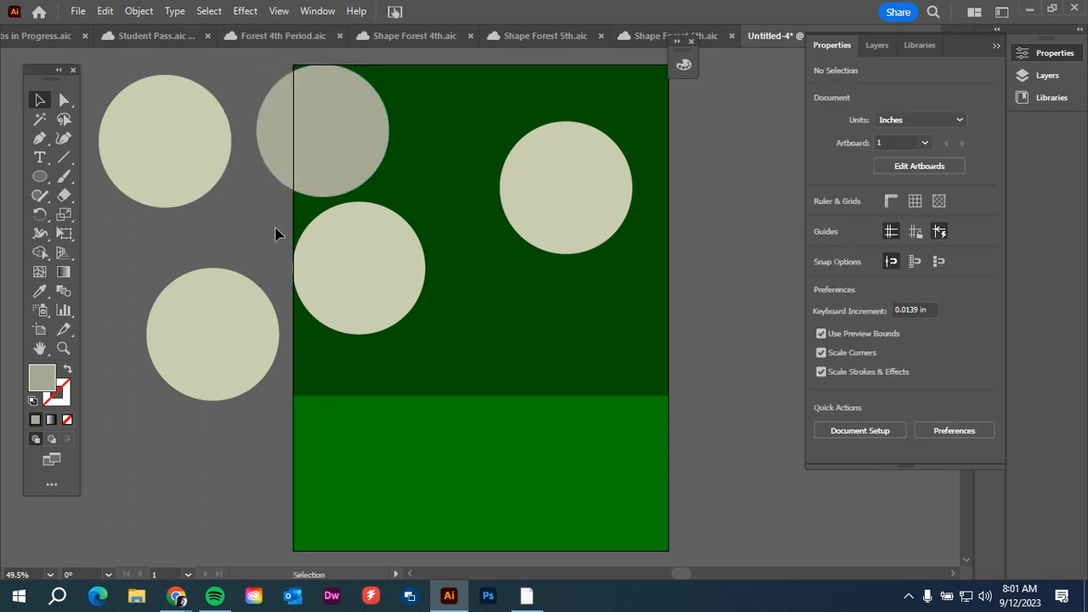
left_click(369, 134)
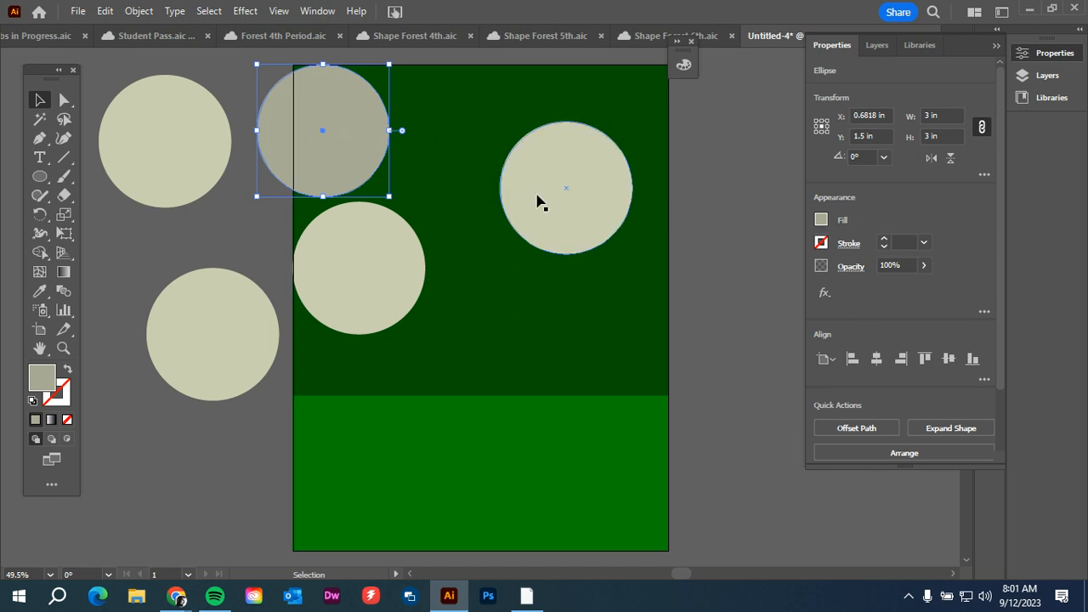
Step: Move the rightmost pale circle nearer to the grey one, and fill it with the same edited grey swatch
left_click_drag(553, 195, 476, 158)
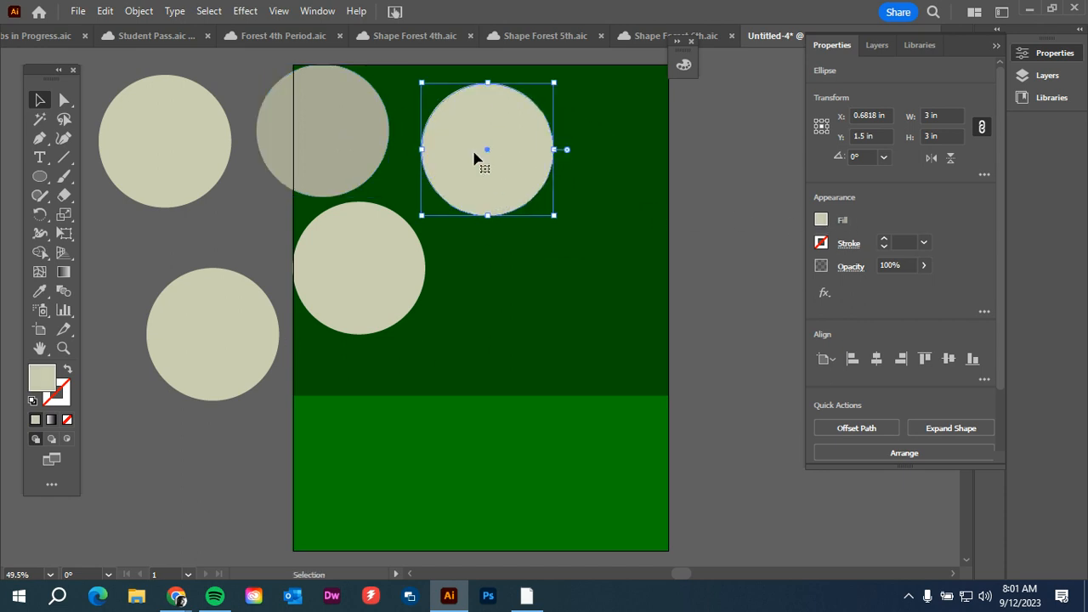
left_click(821, 221)
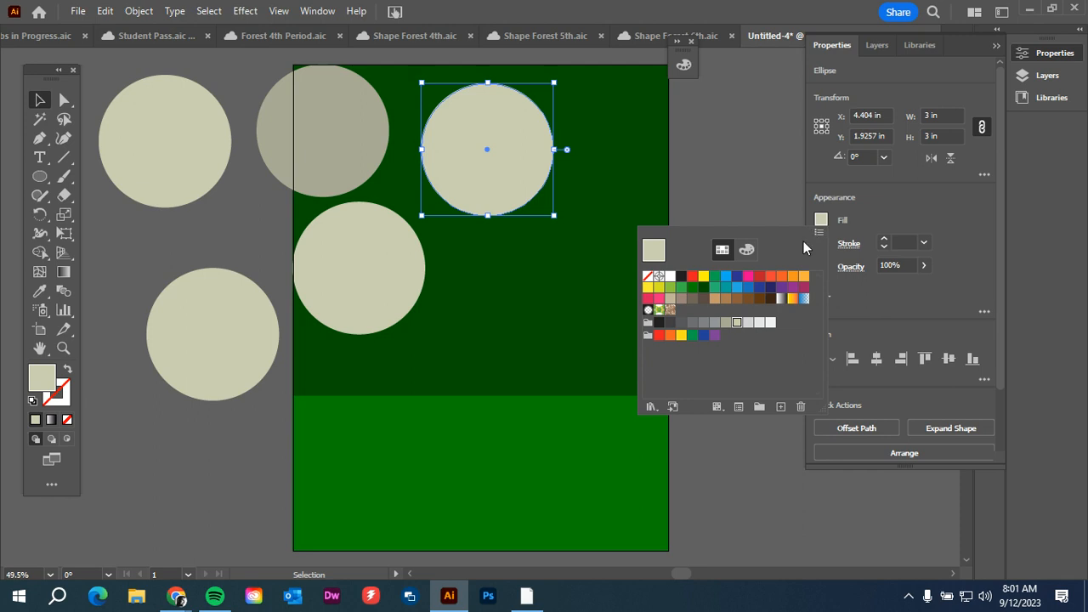
left_click(725, 324)
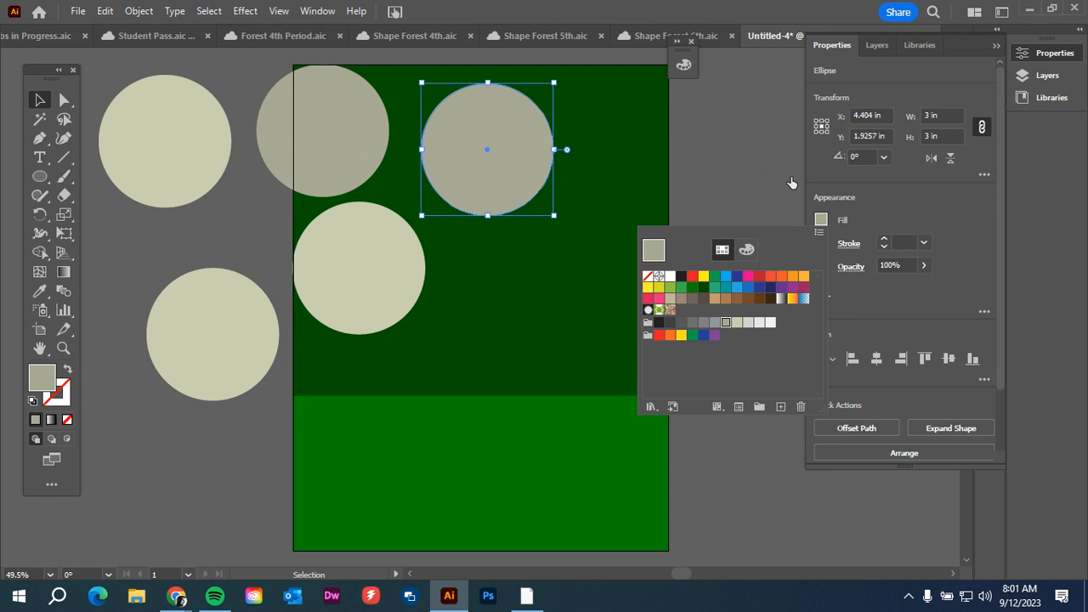
Step: Show the Color Guide and fill the selected circle with the next darker shade of the yellowish grey
left_click(323, 16)
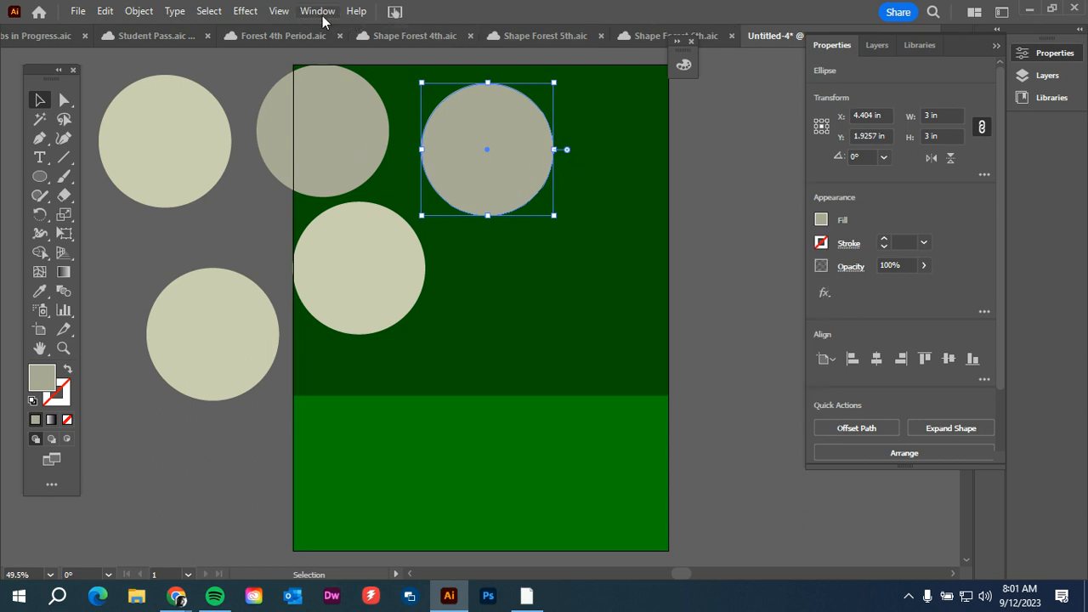
left_click(323, 17)
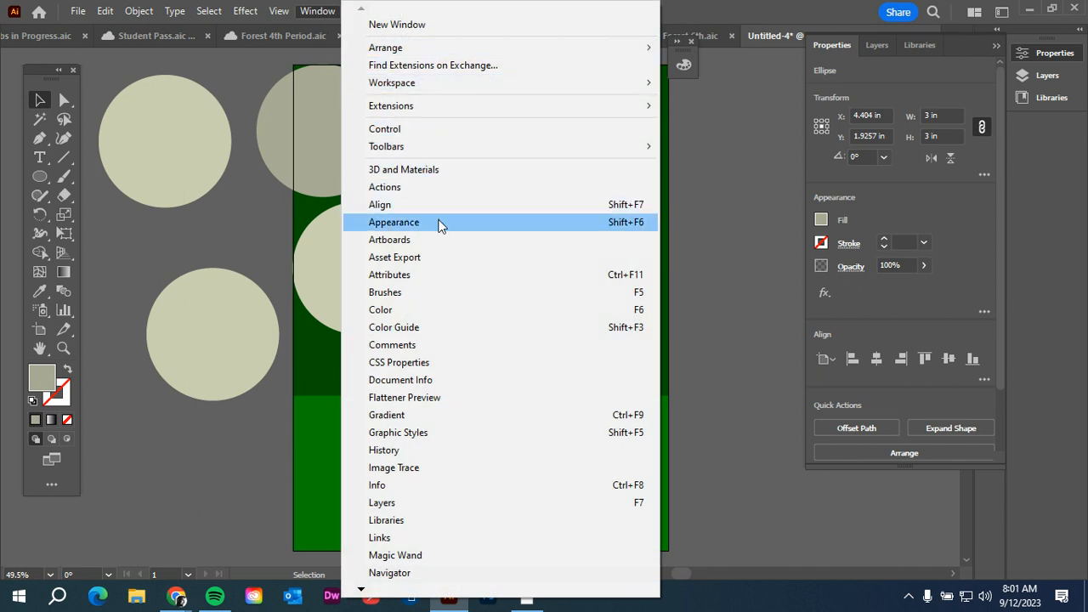
left_click(440, 335)
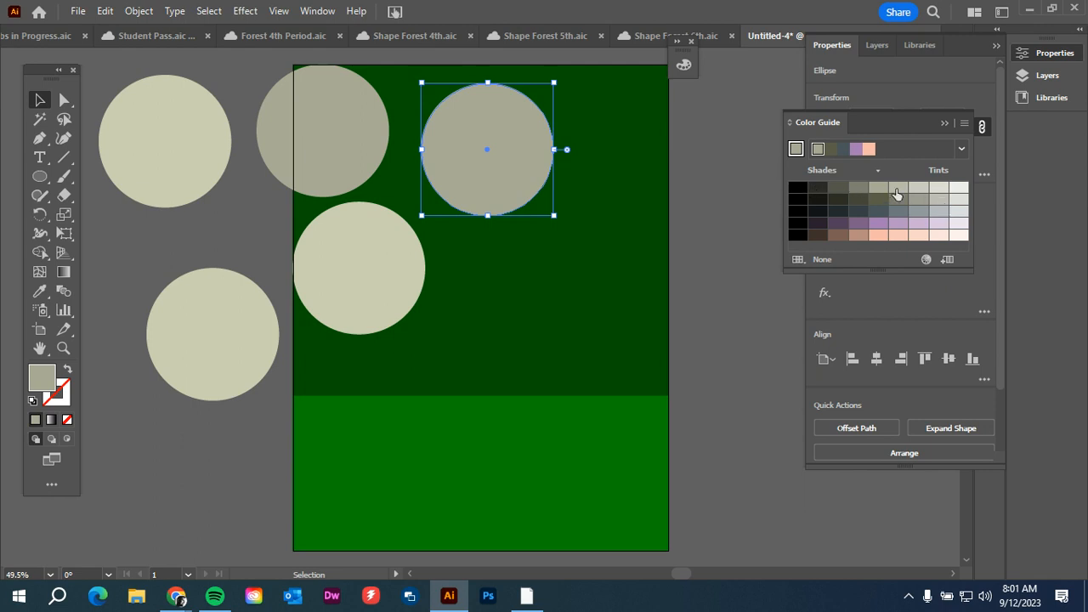
left_click(858, 189)
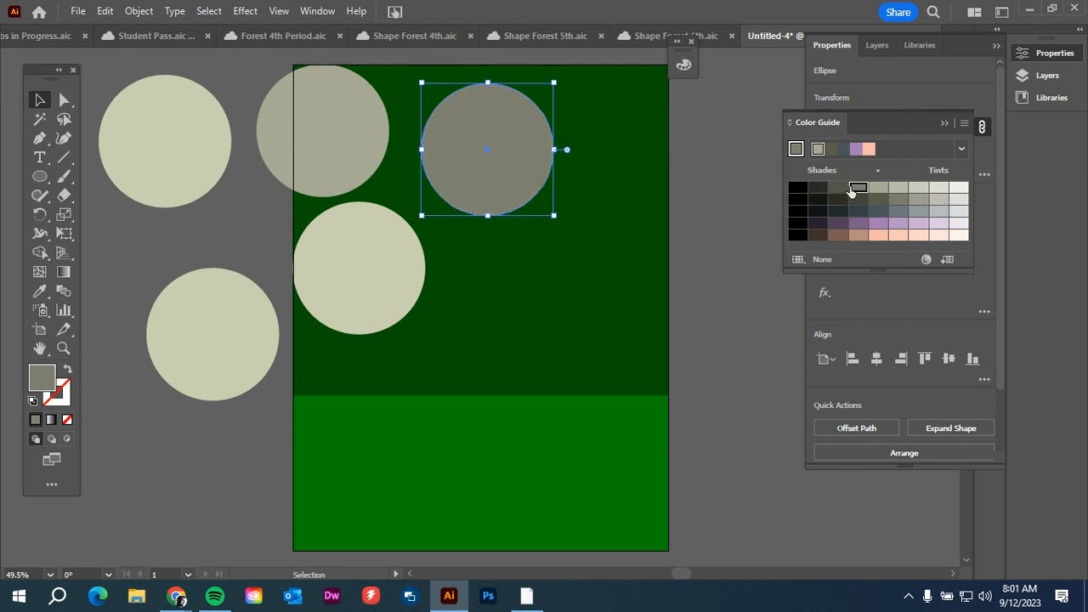
Step: Overlap the darker grey circle and the upper off-artboard pale circle with the light grey one, forming a light-to-dark row
left_click_drag(524, 163, 451, 145)
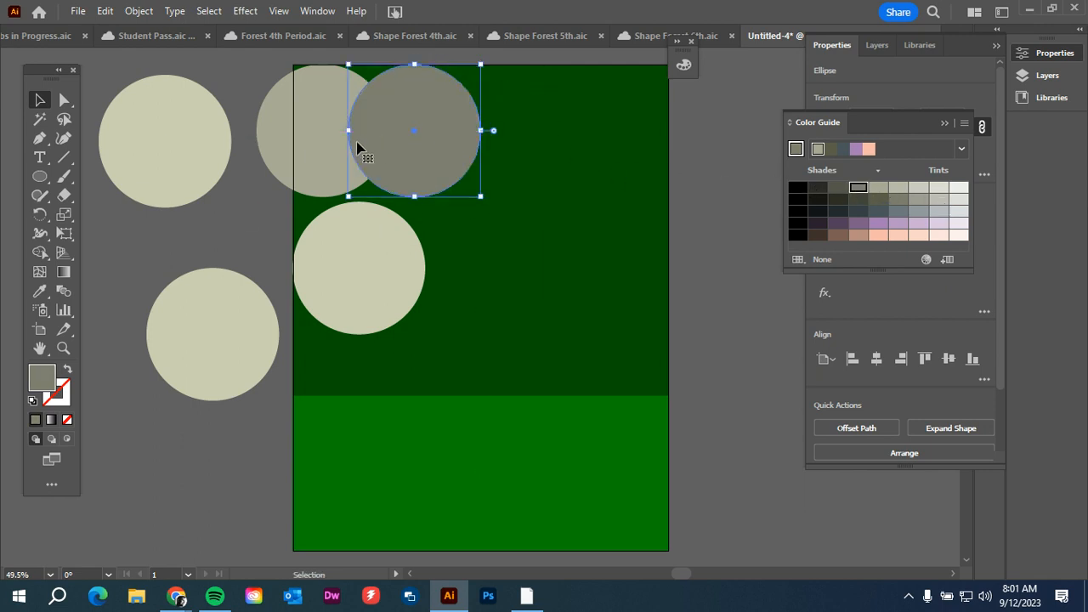
left_click_drag(198, 141, 276, 153)
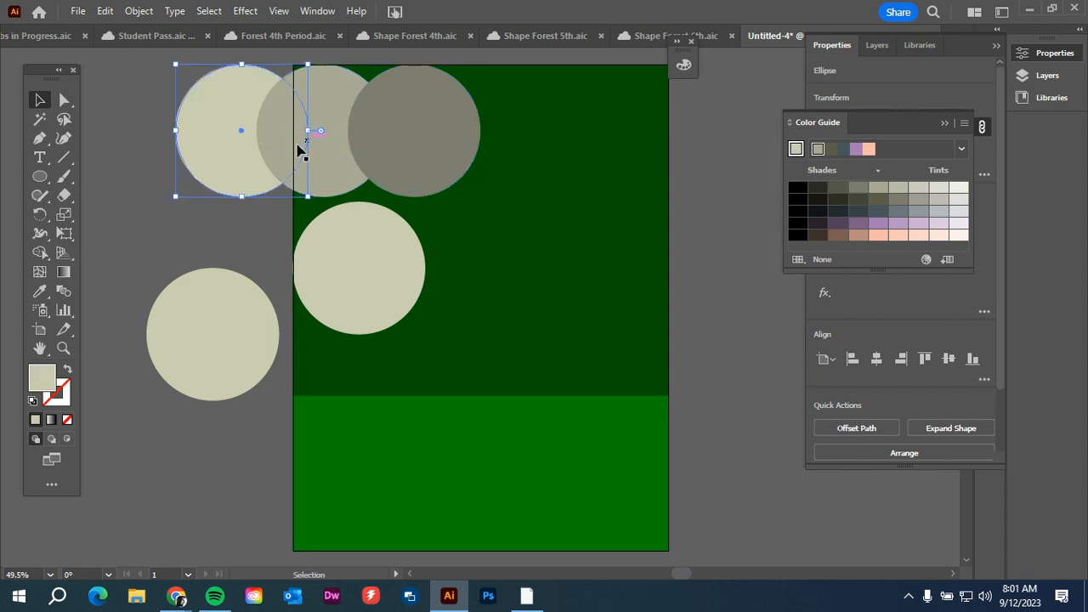
left_click(145, 150)
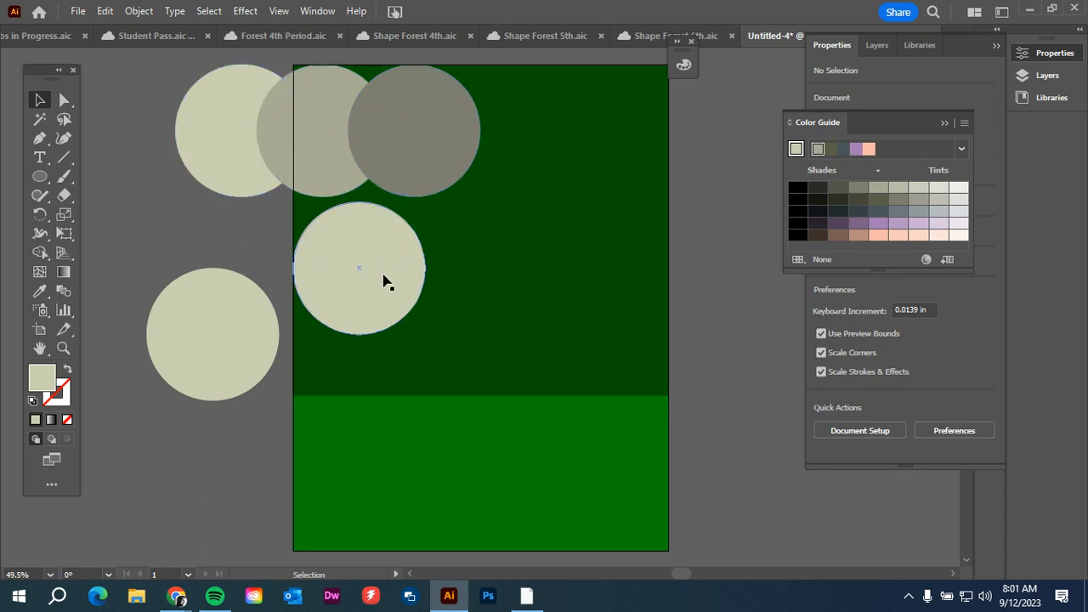
Step: Move the two remaining pale circles to the dark end of the row, and fill them with progressively darker Color Guide shades
left_click_drag(385, 277, 528, 160)
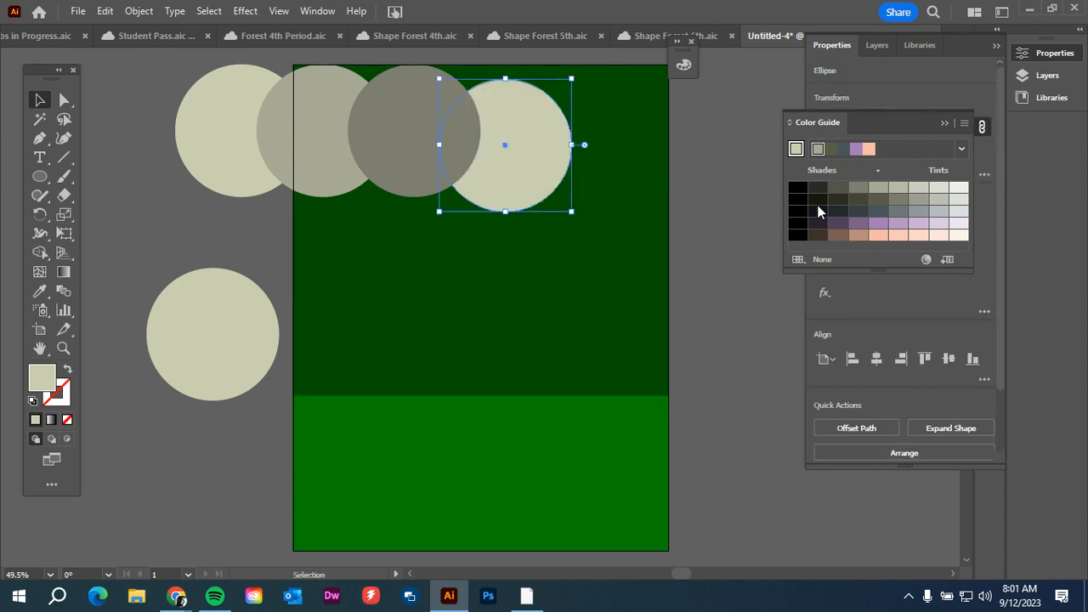
left_click(839, 188)
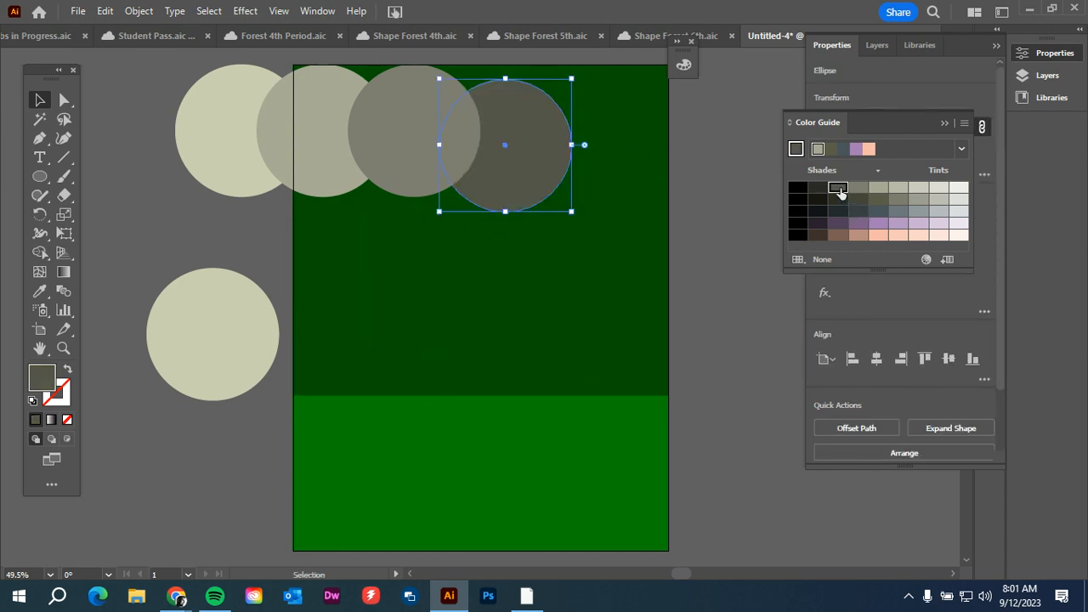
left_click_drag(246, 348, 613, 162)
left_click(815, 189)
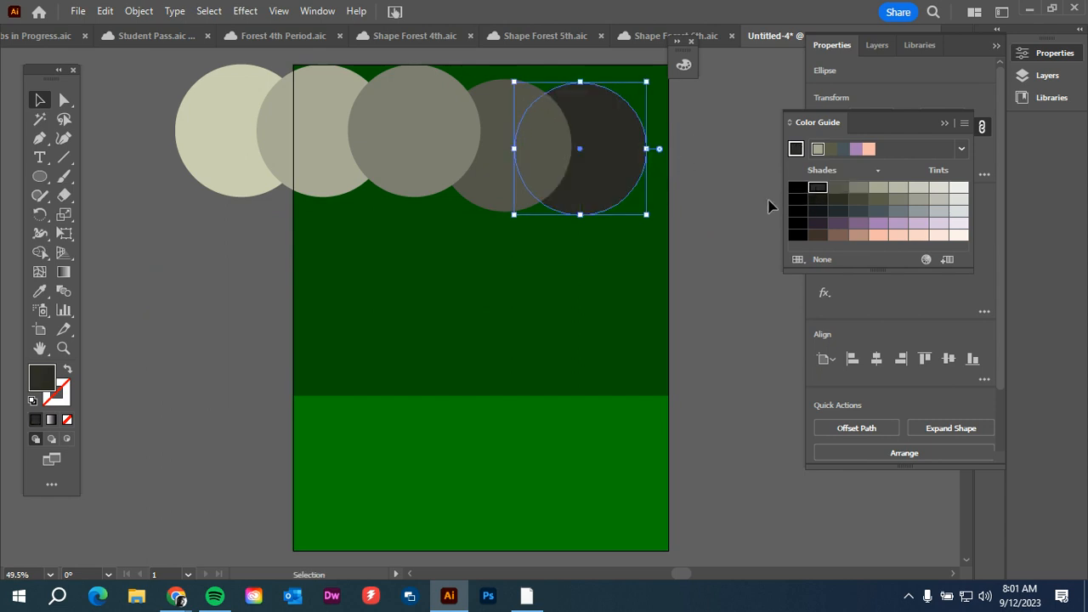
left_click(711, 222)
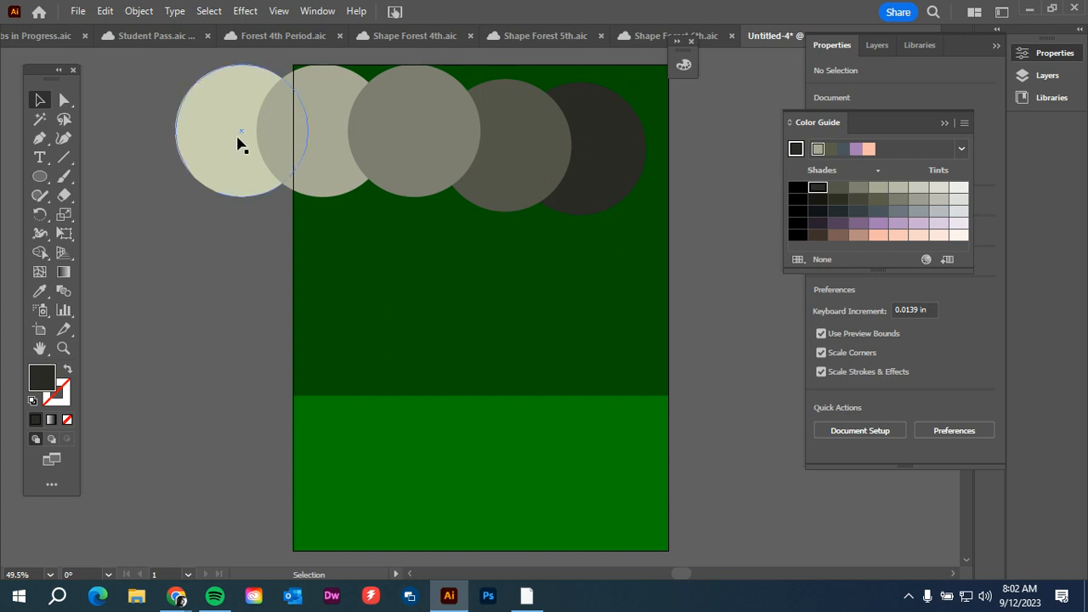
Step: Spread the five circles apart, leaving the palest at the upper left and the four darker ones in a row below it
left_click_drag(234, 146, 160, 127)
left_click_drag(303, 145, 262, 284)
left_click_drag(412, 172, 430, 315)
left_click_drag(503, 170, 575, 322)
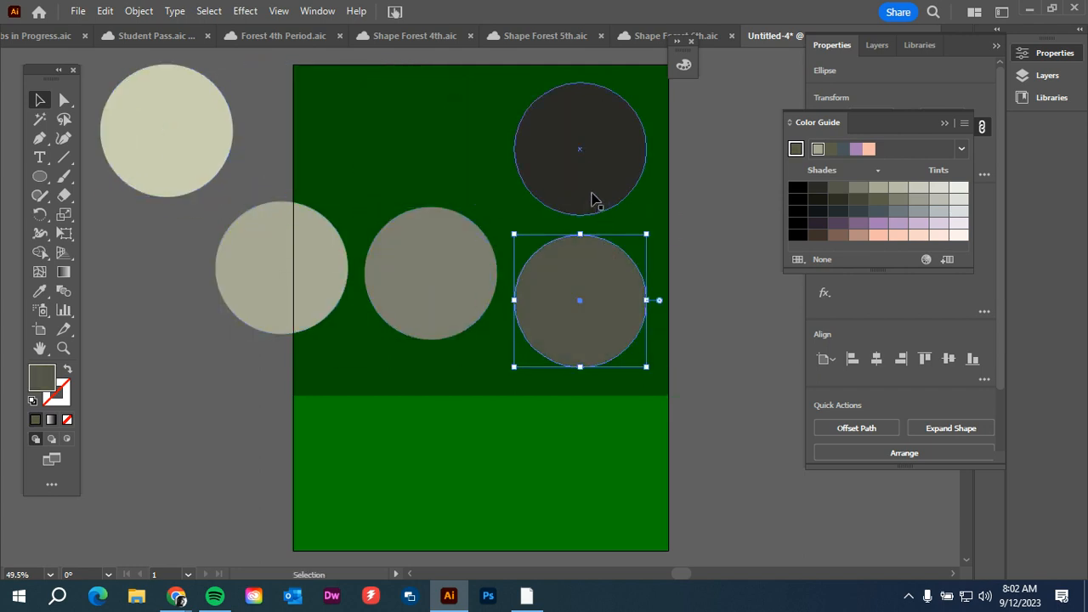
left_click_drag(593, 202, 736, 340)
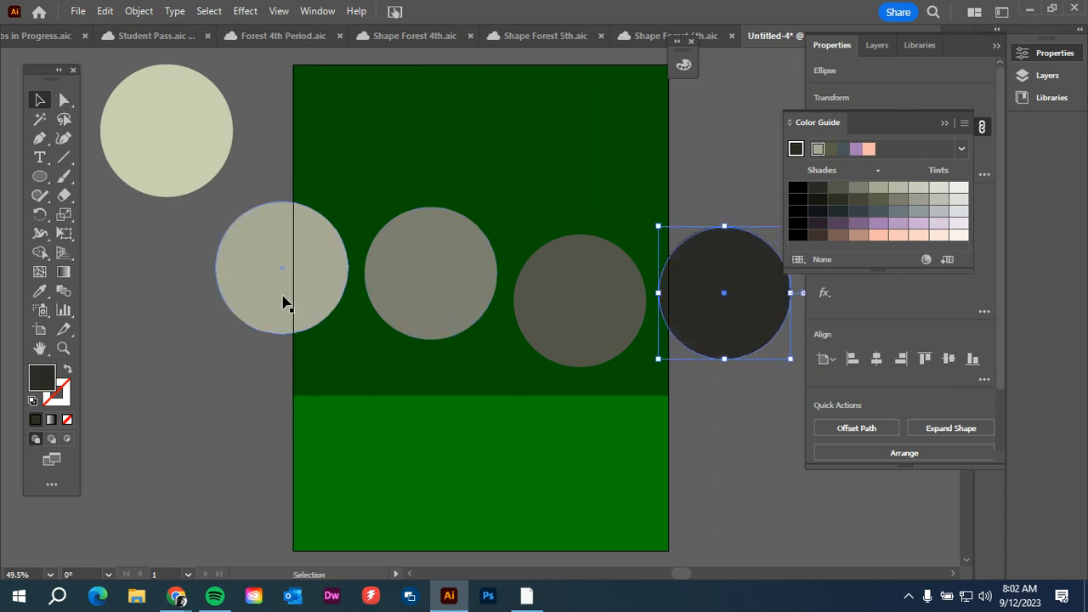
Step: Close the Color Guide and set the lightest grey circle's width to 3.5 in with its proportions linked
left_click(284, 265)
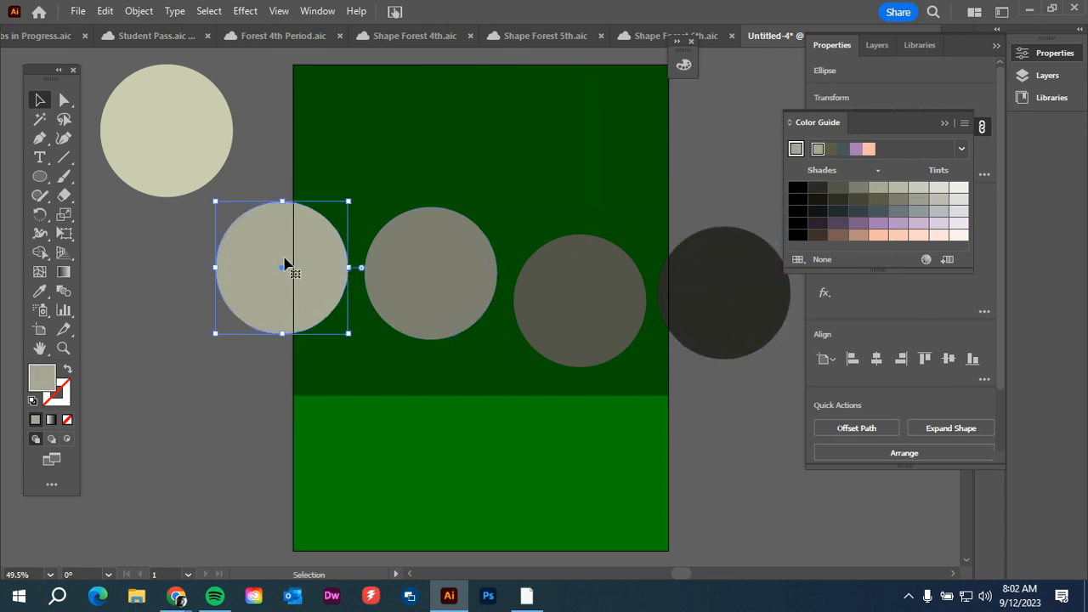
left_click(941, 123)
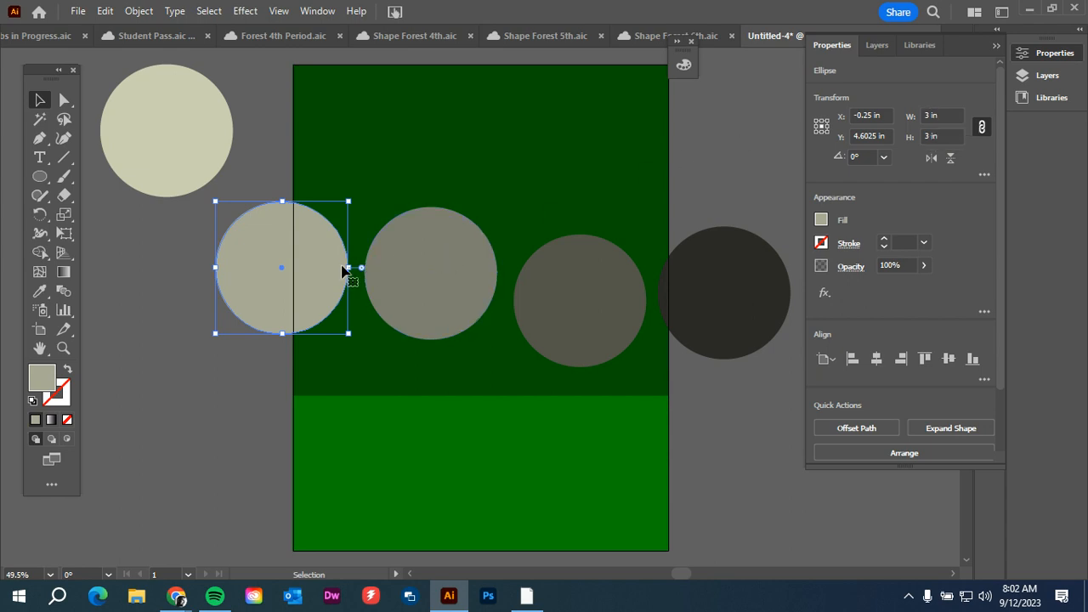
double_click(937, 116)
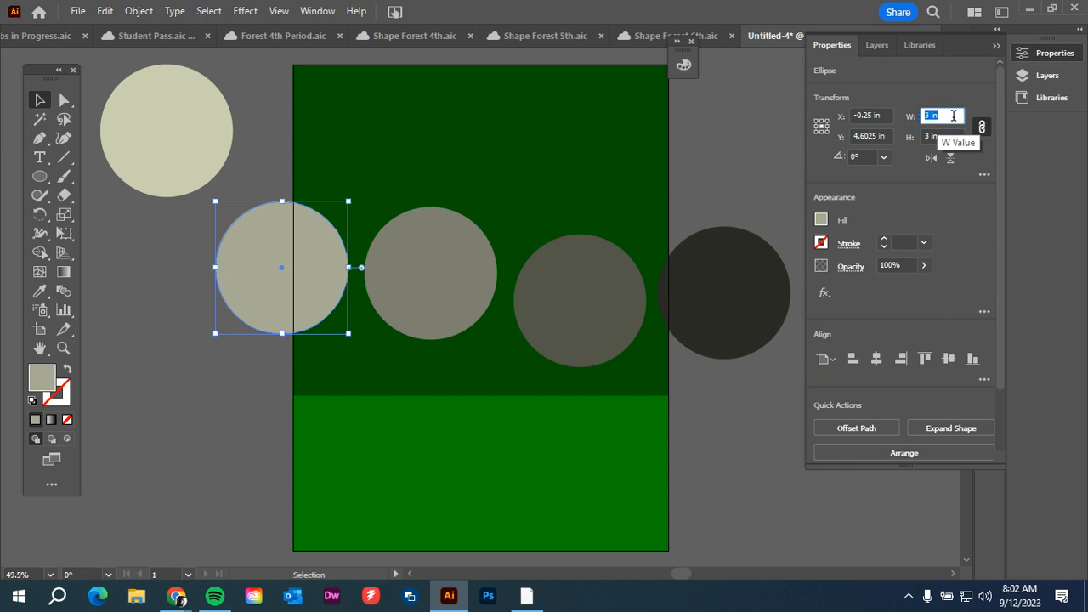
type("3.5")
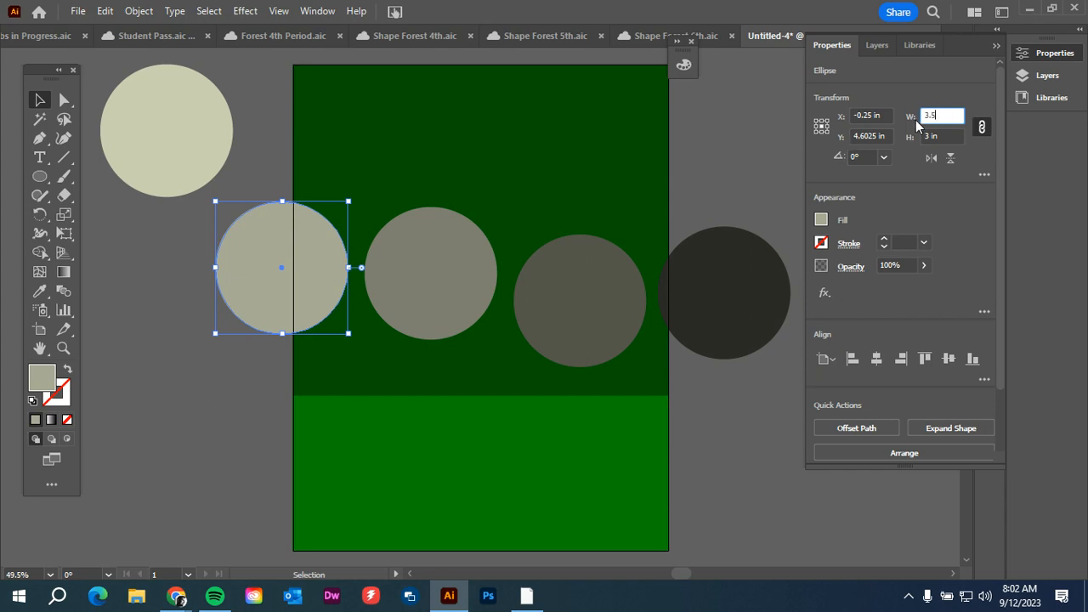
left_click(982, 126)
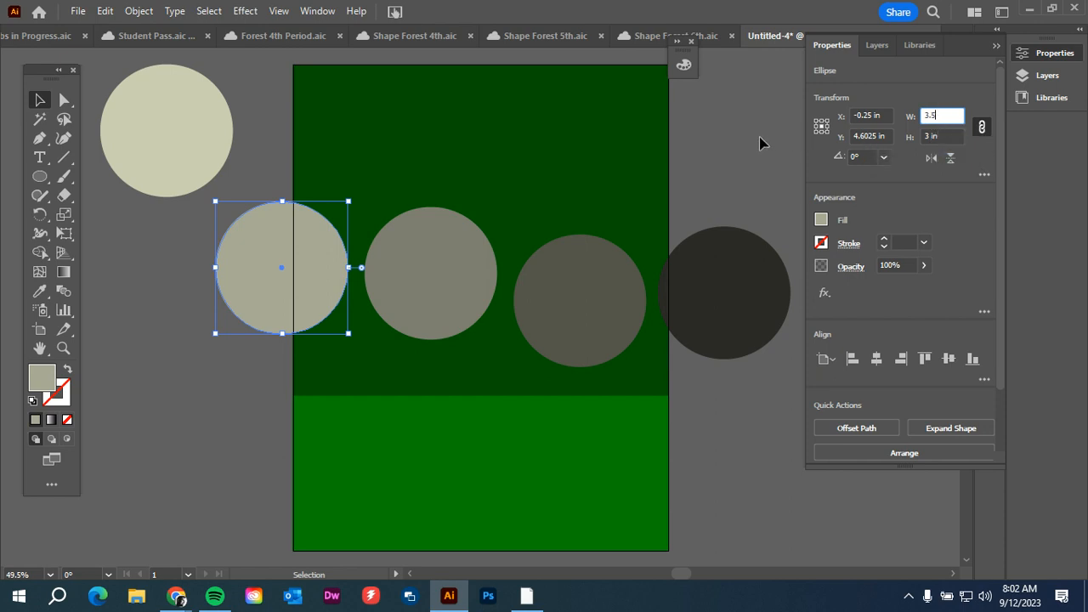
key("Return")
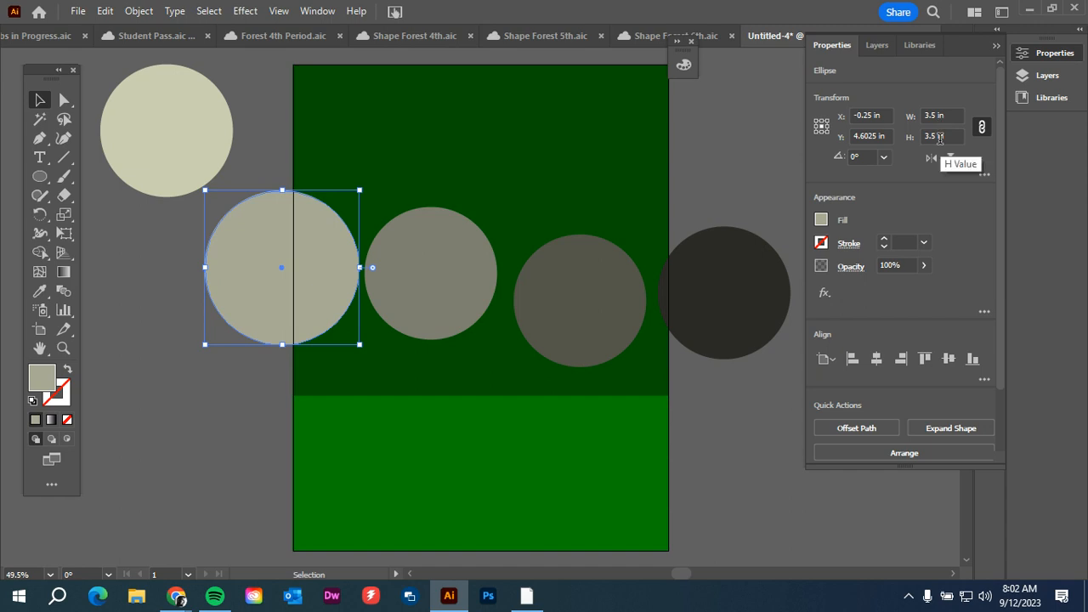
Step: Unlink the proportions of the mid-grey circle in the row and set both its width and height to 4 in
left_click(437, 263)
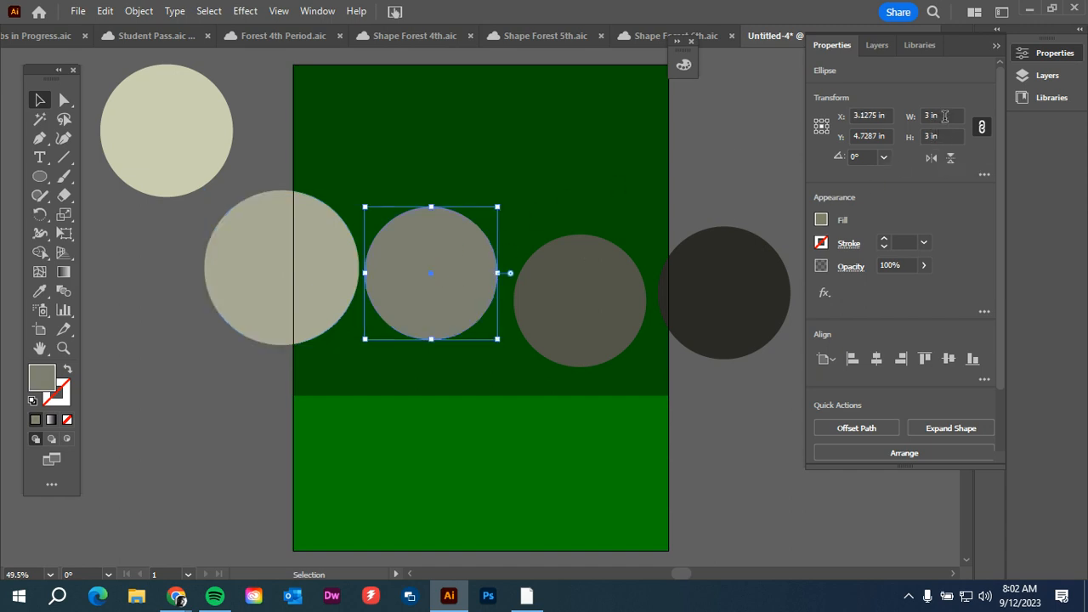
left_click(982, 128)
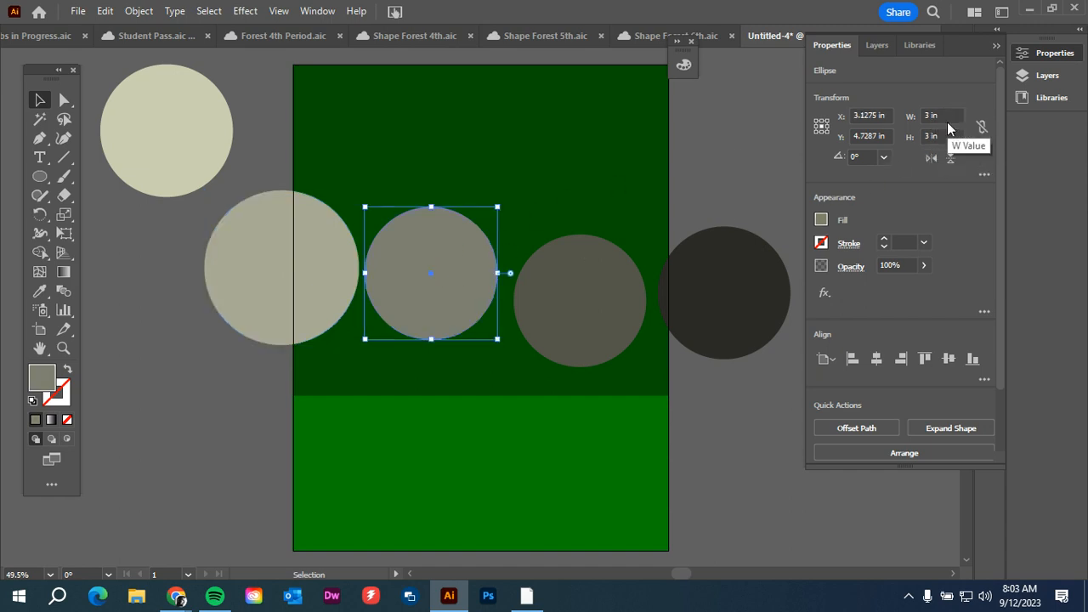
double_click(945, 116)
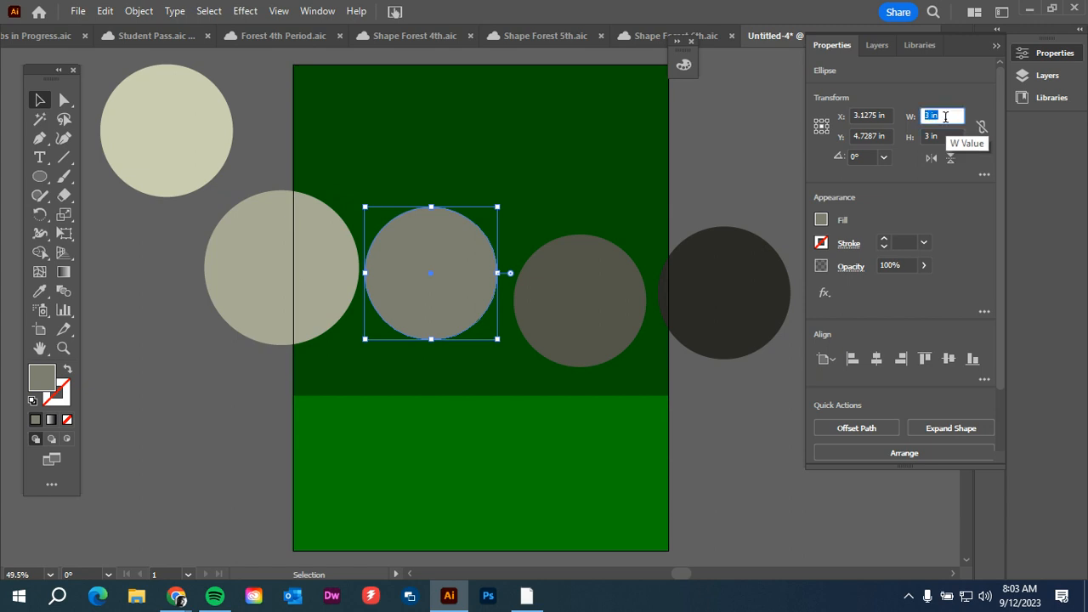
type("4")
key("Return")
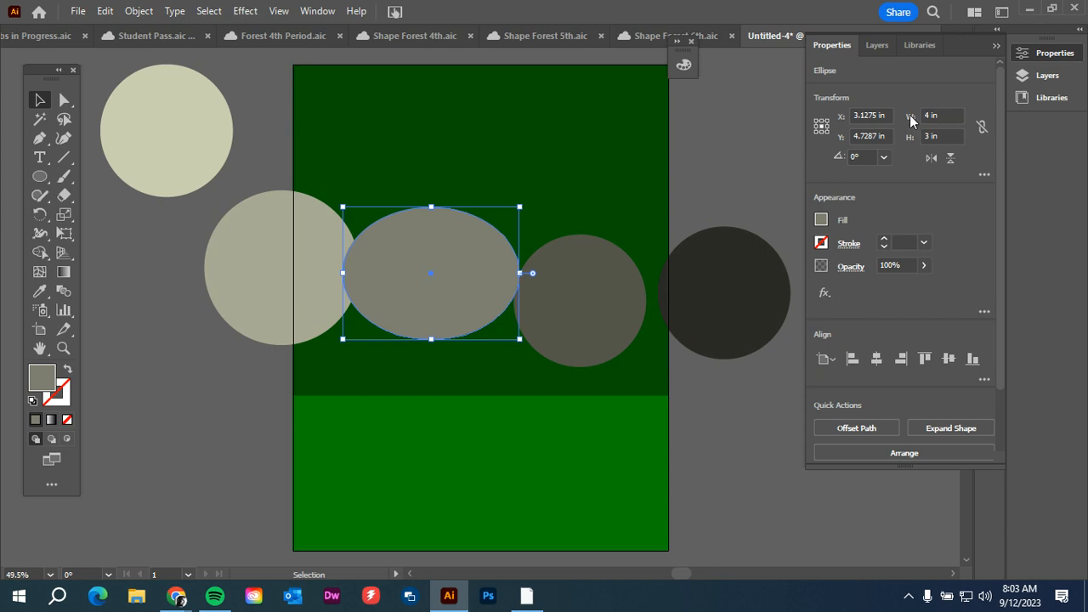
double_click(950, 136)
type("4")
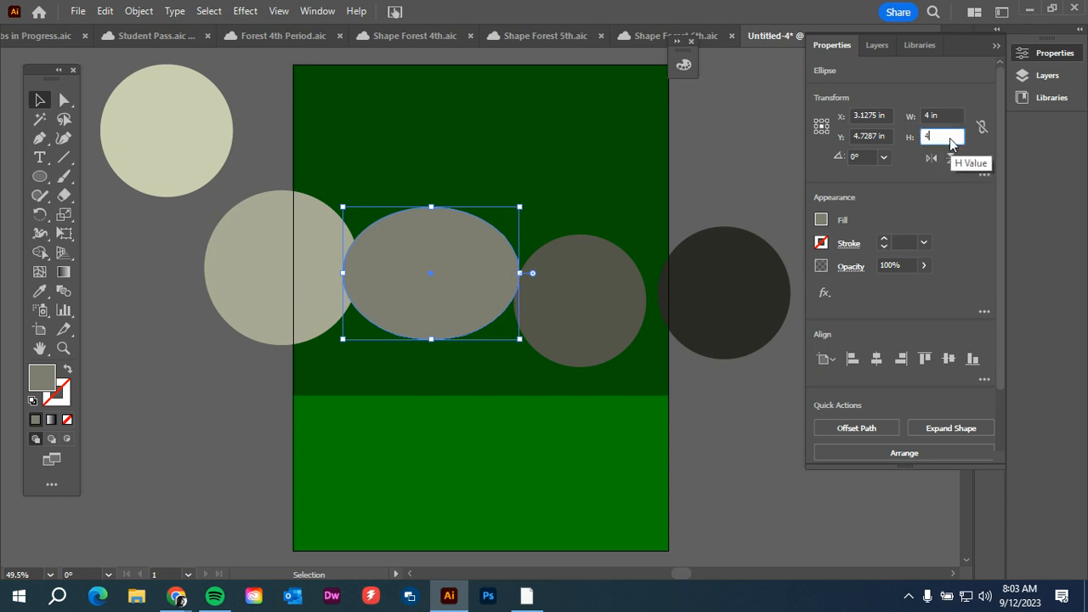
key("Return")
Step: Link the second-darkest circle's proportions, then move it up to the artboard's right edge and shift the 4 in circle slightly up and right
left_click(617, 271)
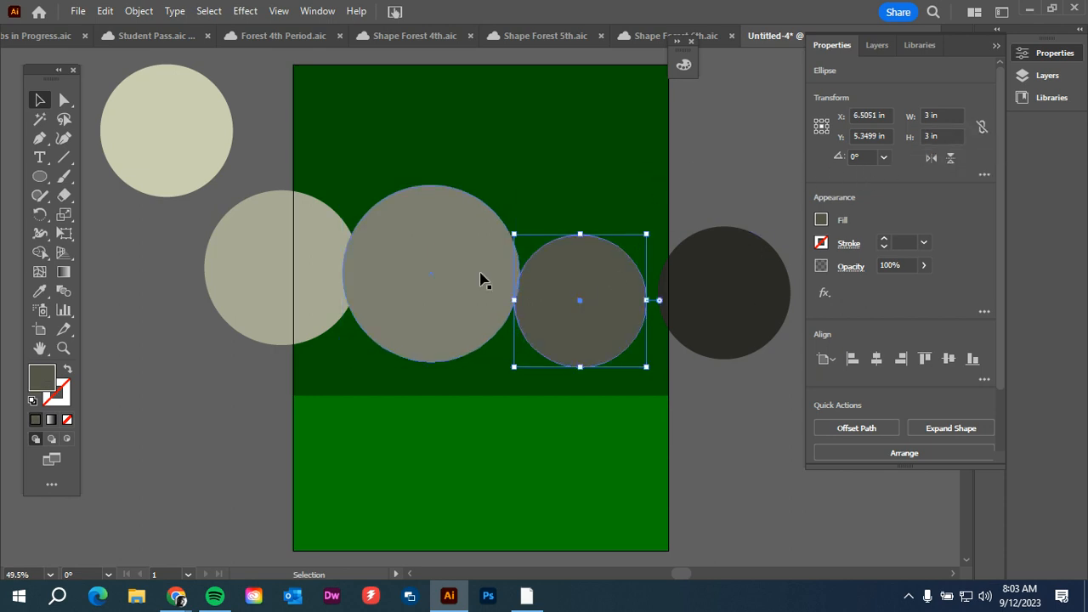
left_click(981, 128)
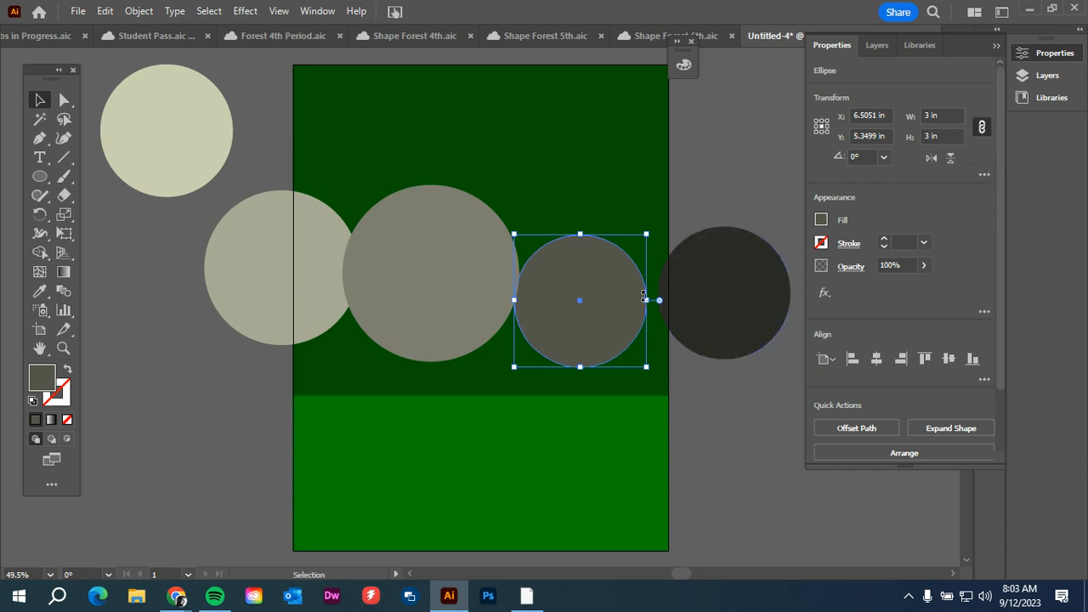
left_click_drag(619, 294, 648, 194)
left_click_drag(471, 247, 488, 226)
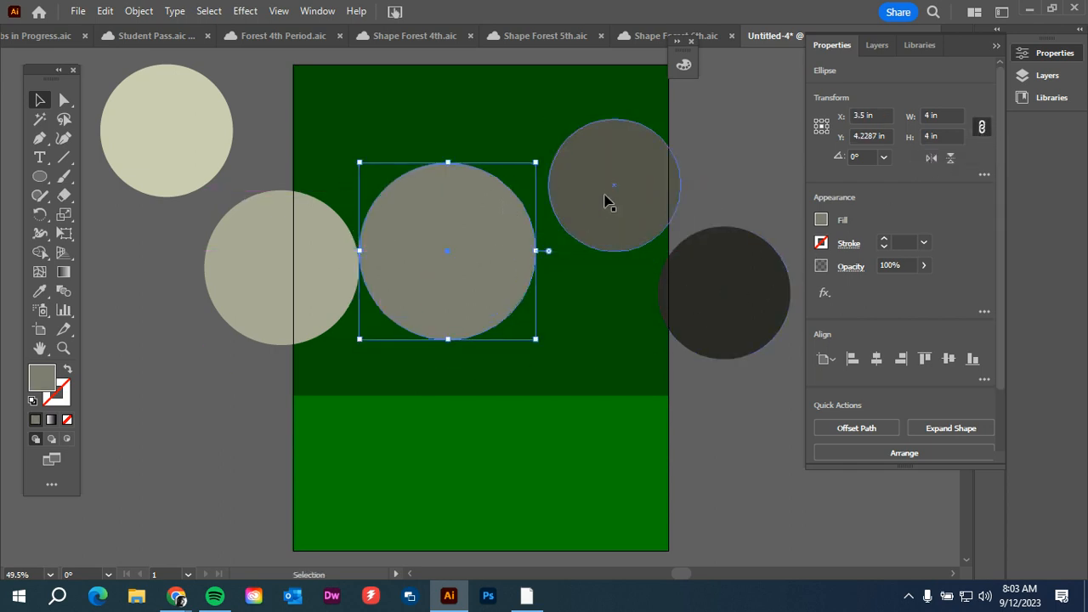
Step: Set the second-darkest circle's width to 4.5 in with its proportions linked
left_click(633, 198)
left_click(939, 114)
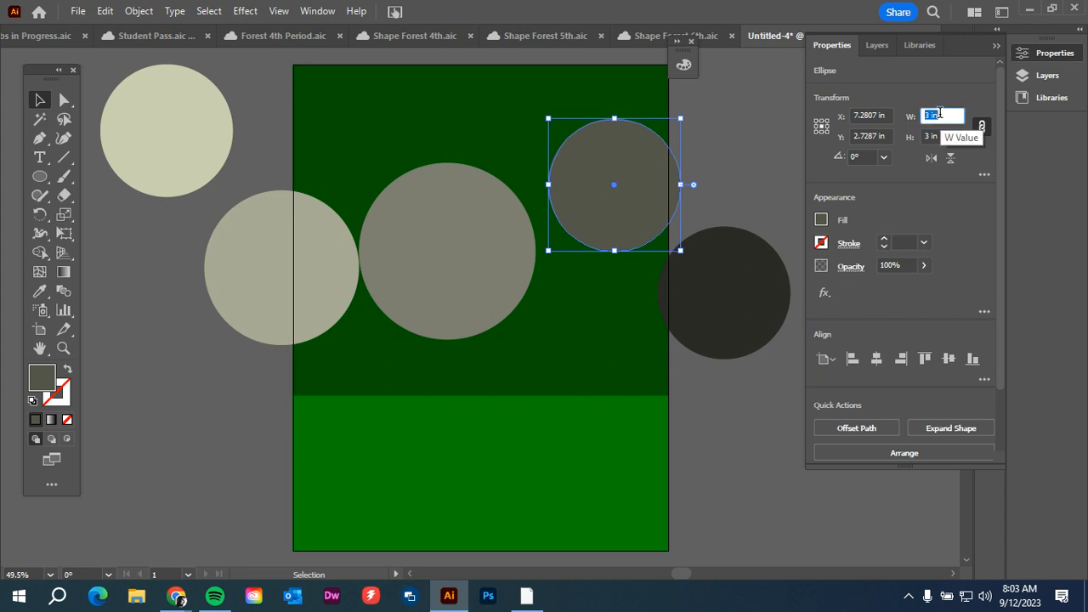
type("4.5")
left_click(951, 136)
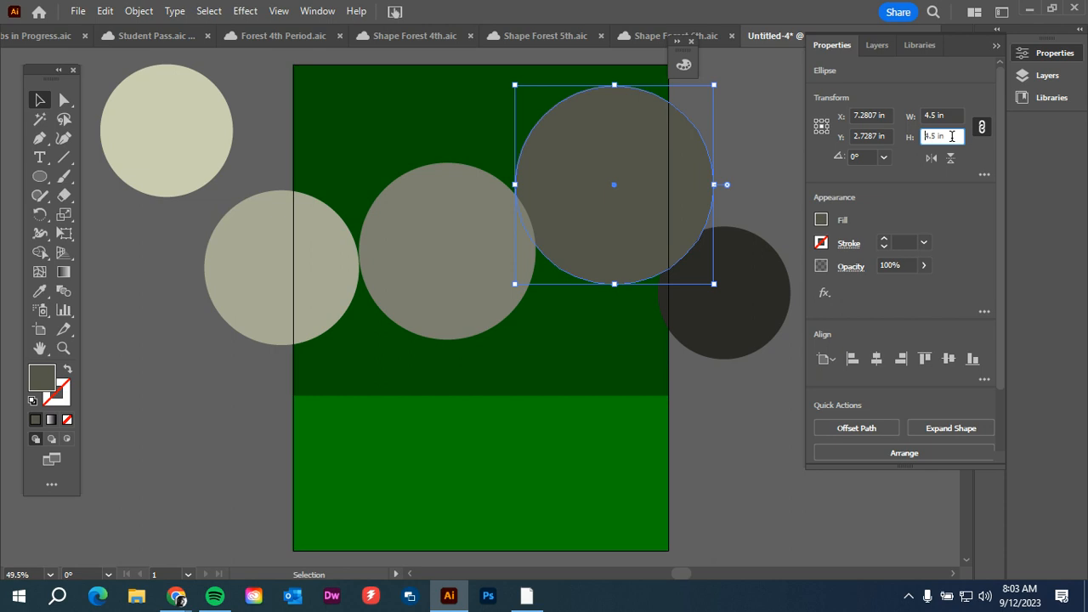
Step: Set the darkest circle's width to 5 in with its proportions linked
left_click(729, 298)
left_click(954, 114)
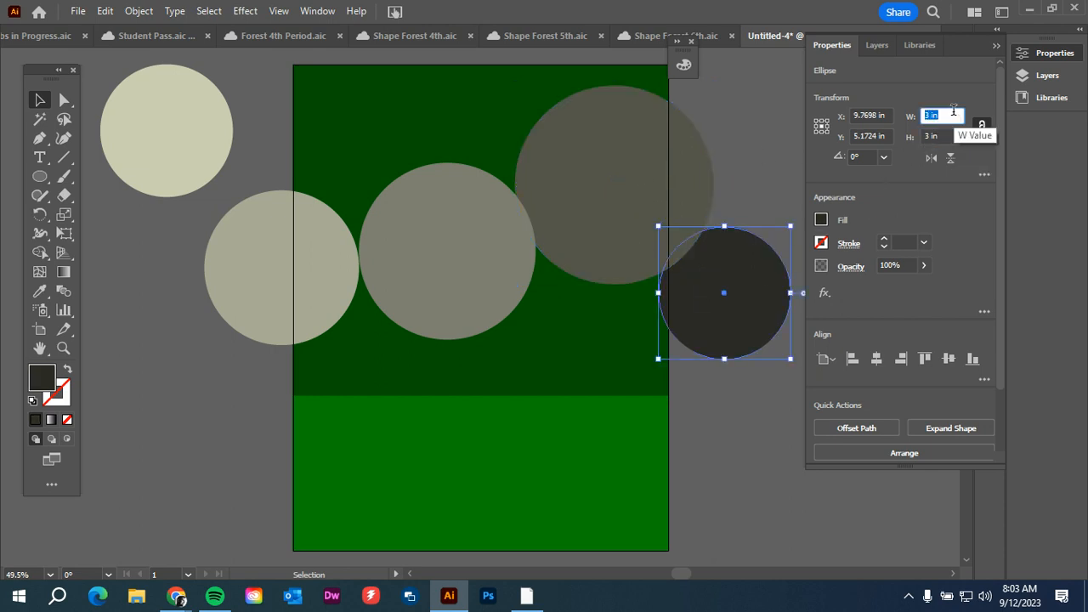
type("5")
key("Return")
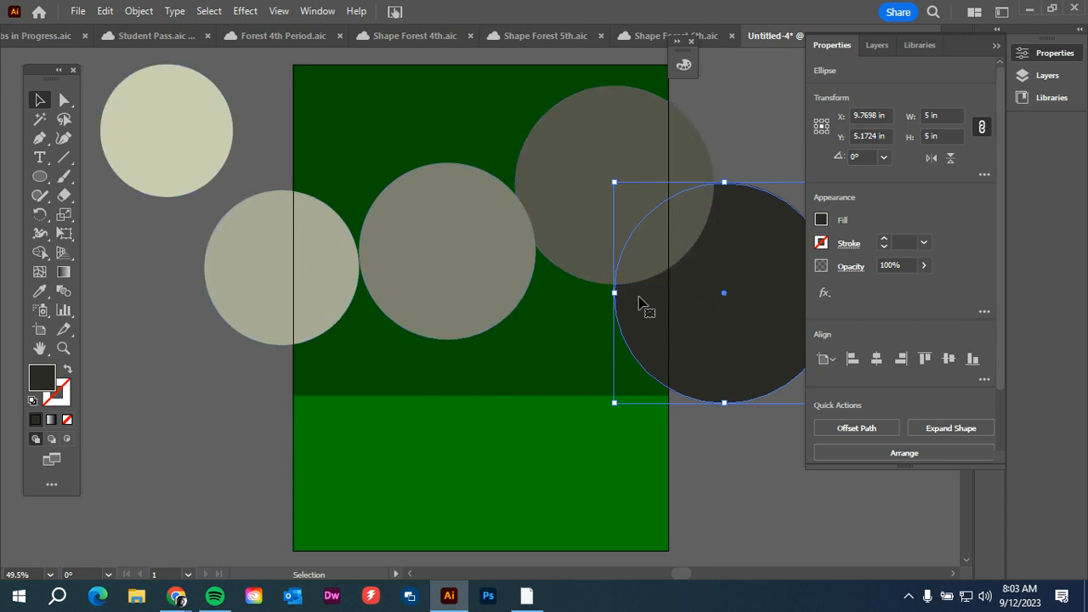
Step: Overlap the five circles in a row from the palest and smallest on the left to the darkest and largest on the right
left_click_drag(583, 217, 551, 285)
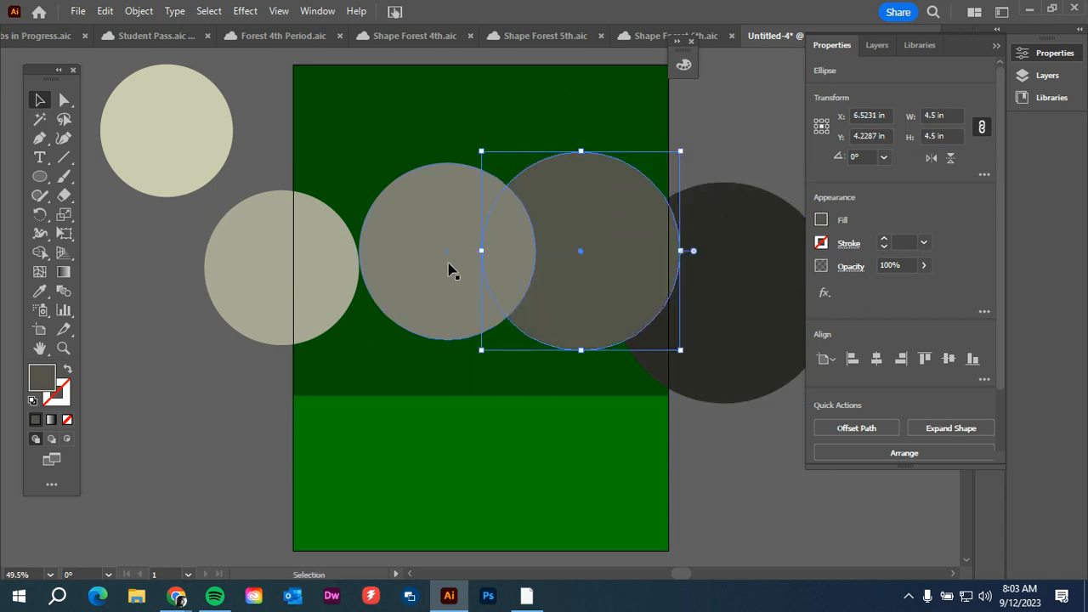
mouse_move(440, 270)
left_mouse_down()
mouse_move(422, 274)
mouse_move(450, 260)
left_mouse_up()
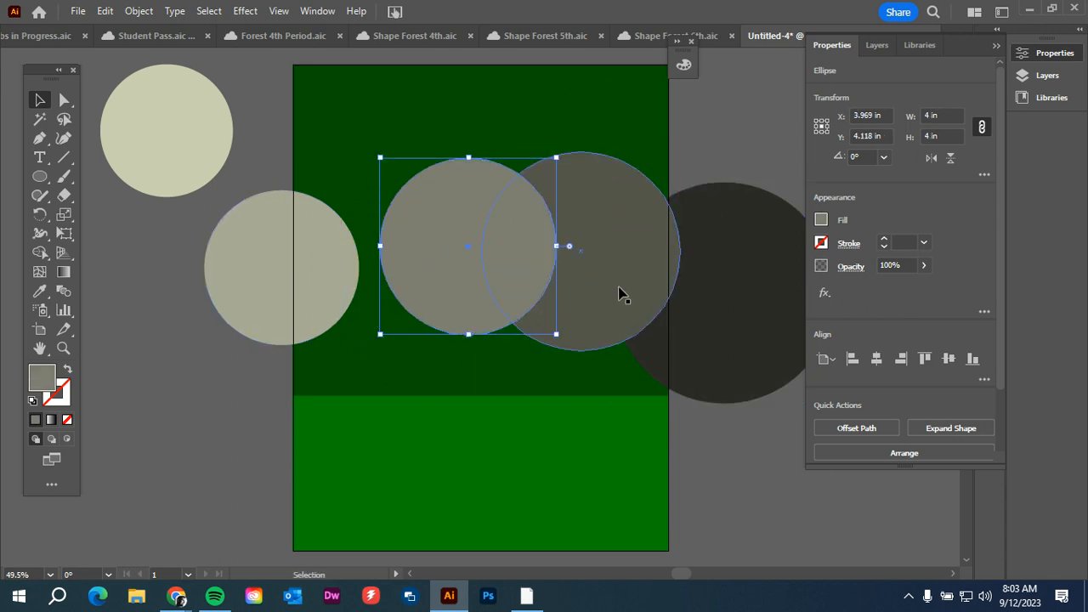
left_click_drag(620, 295, 646, 306)
left_click_drag(527, 287, 580, 310)
left_click_drag(265, 279, 388, 286)
left_click_drag(153, 133, 303, 258)
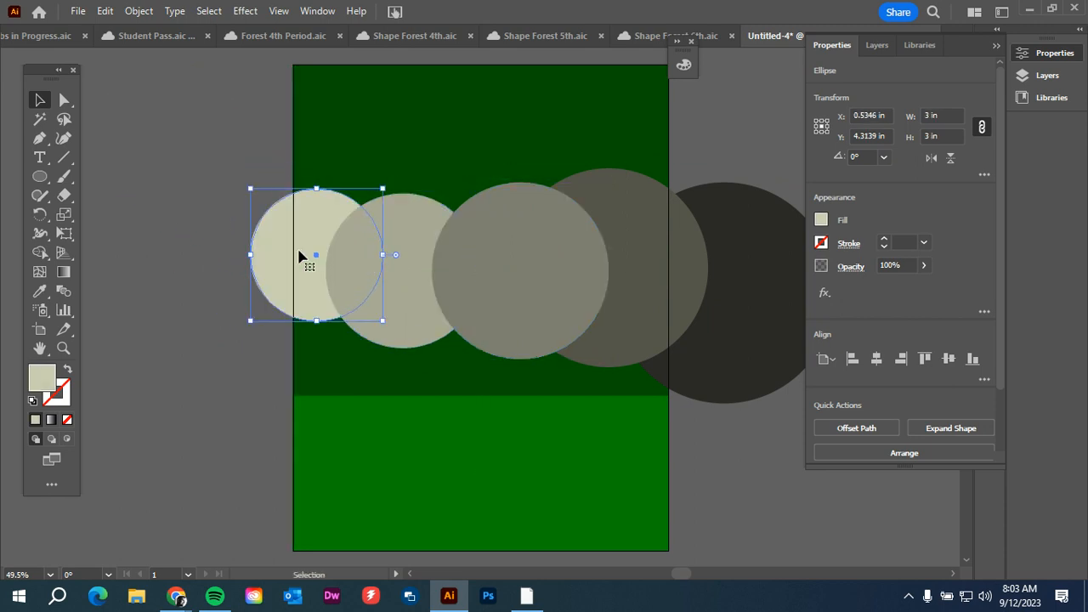
left_click(168, 165)
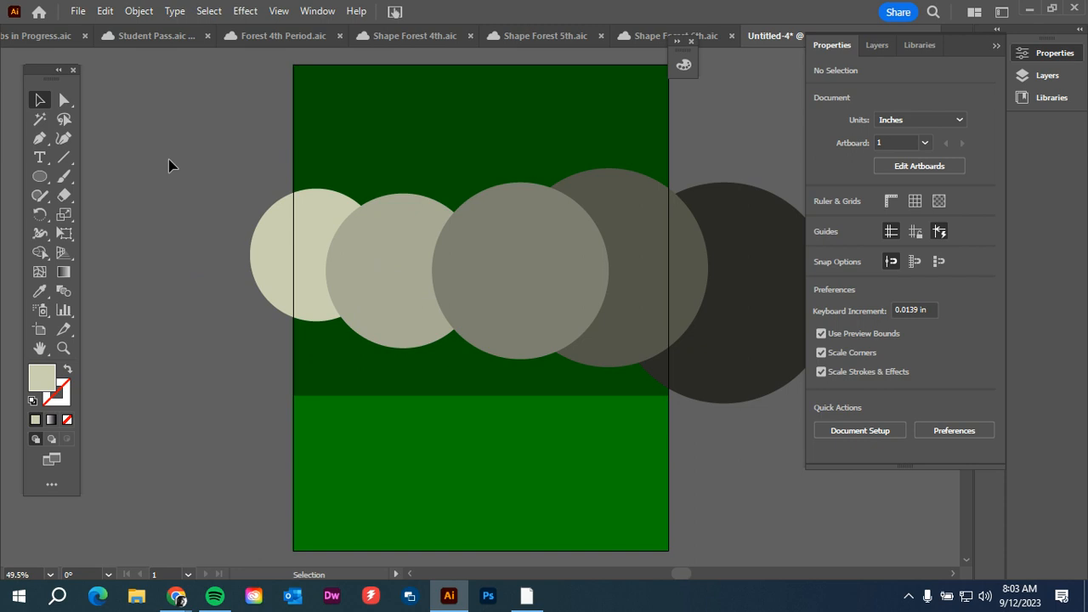
Step: Center the 4.5 in dark grey circle and the 4 in mid-grey circle on the darkest circle
left_click_drag(629, 297, 754, 319)
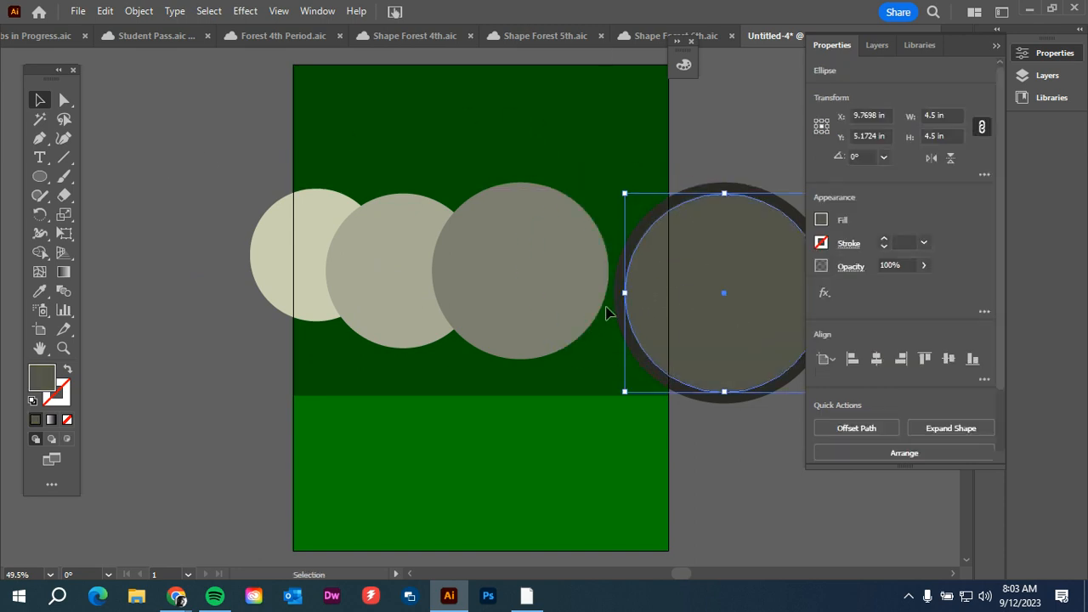
left_click_drag(607, 313, 760, 306)
left_click(752, 109)
Step: Move the three concentric circles together onto the upper right part of the dark green background, undoing the stray move of the mid-grey circle
left_click_drag(755, 237, 703, 221)
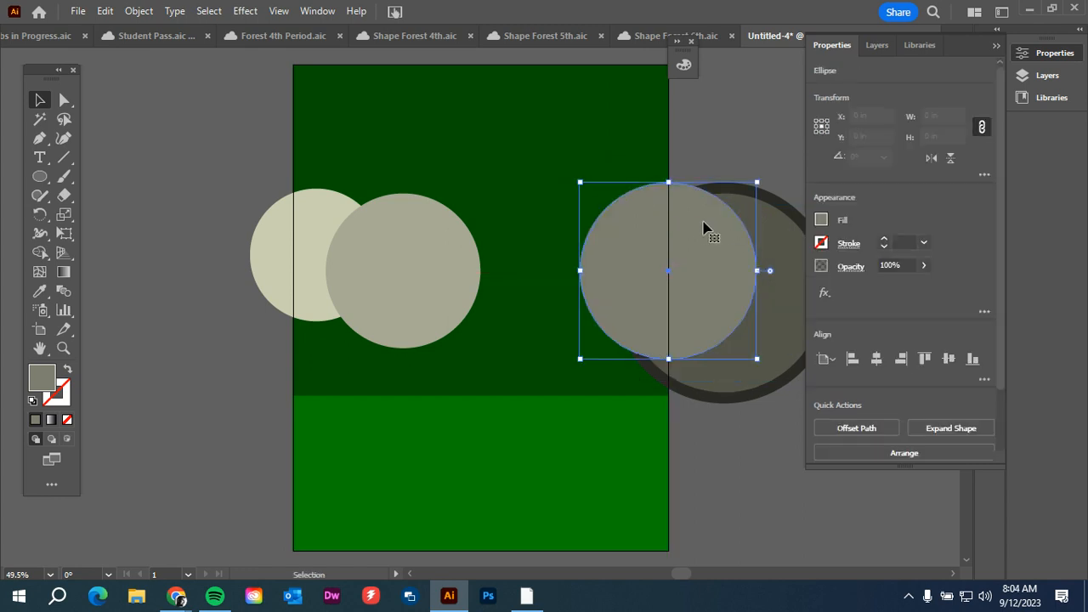
key("ctrl+z")
left_click_drag(720, 156, 751, 286)
left_click_drag(729, 287, 573, 221)
left_click(199, 161)
Step: Bring the 3.5 in light grey circle forward one level and center it within the concentric stack
left_click_drag(377, 269, 423, 237)
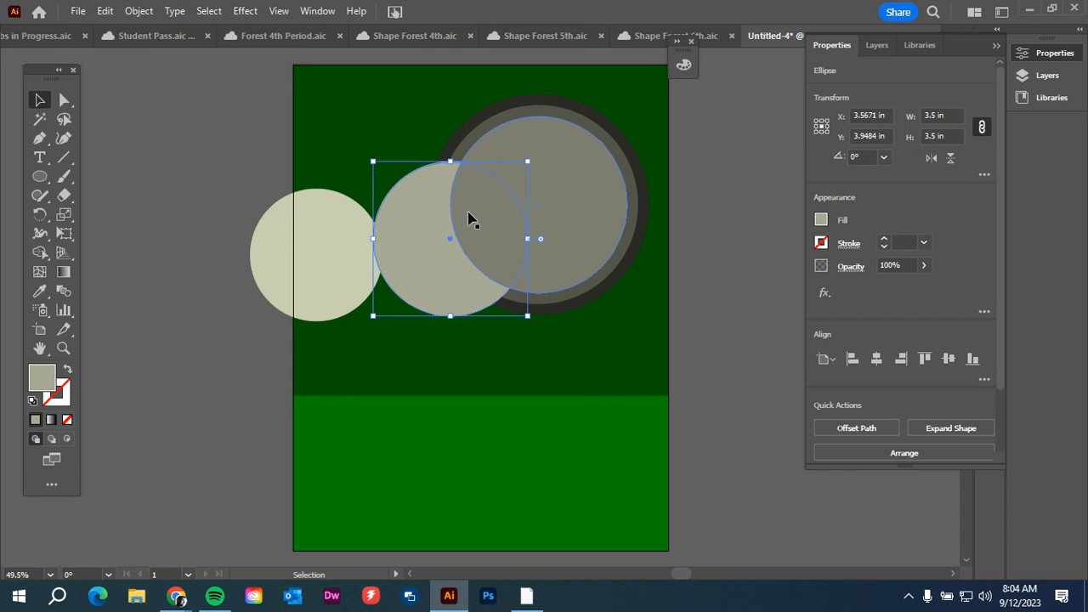
left_click_drag(408, 246, 345, 230)
left_click(201, 165)
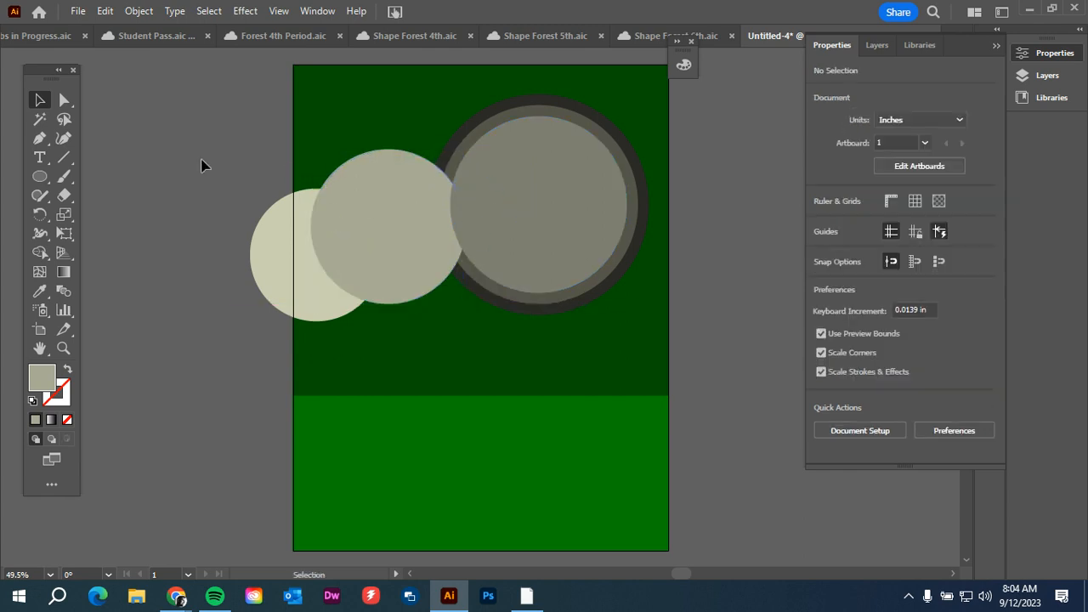
left_click(347, 194)
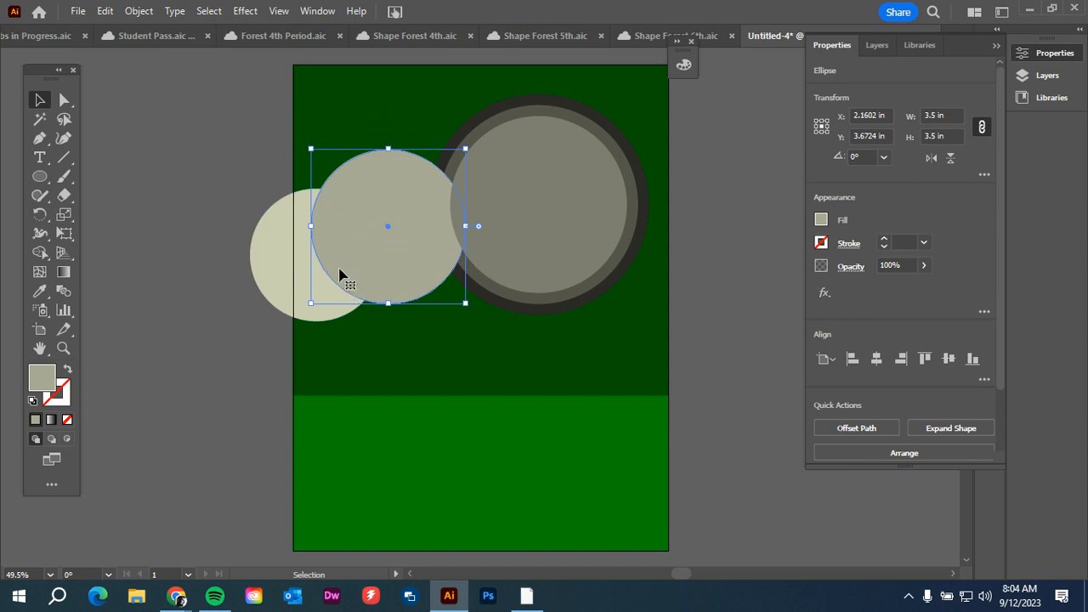
right_click(380, 188)
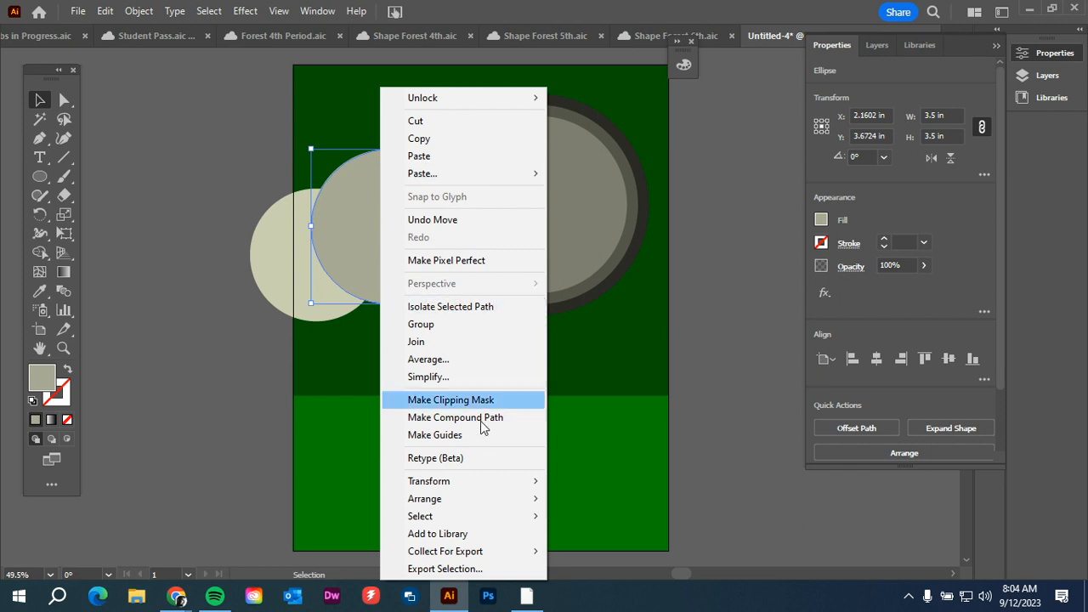
mouse_move(449, 500)
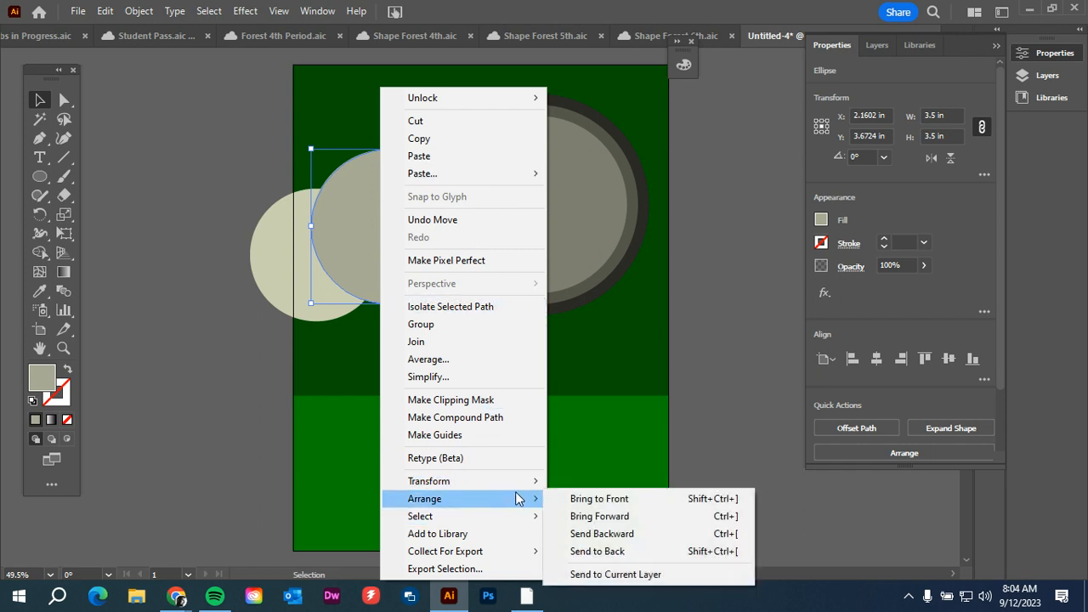
left_click(583, 518)
left_click_drag(389, 269, 534, 246)
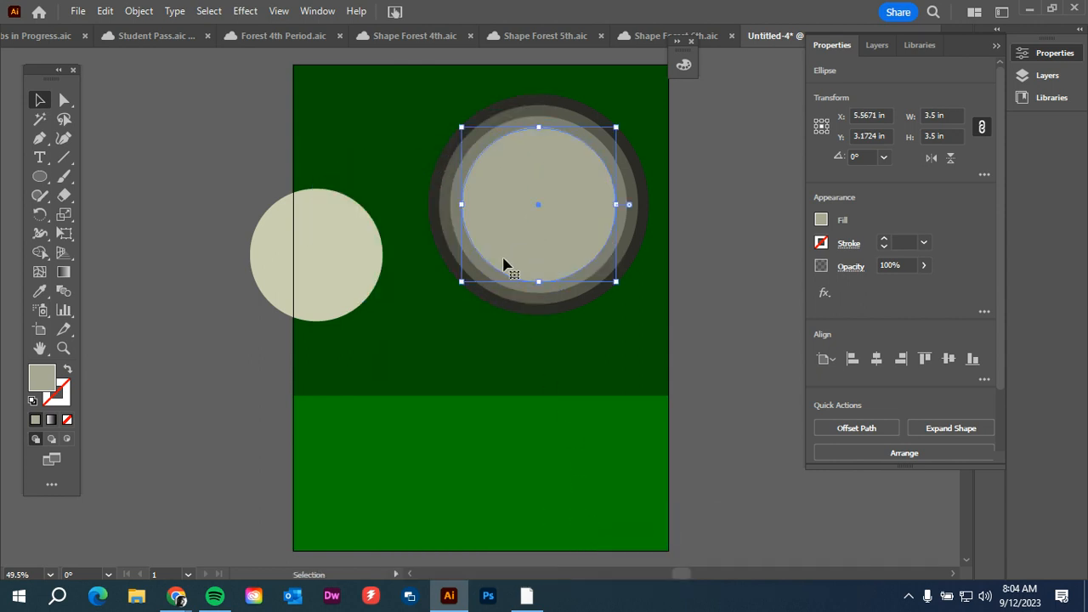
Step: Move the palest circle to overlap the left side of the concentric stack and bring it forward three levels
left_click(327, 274)
left_click_drag(327, 274, 413, 249)
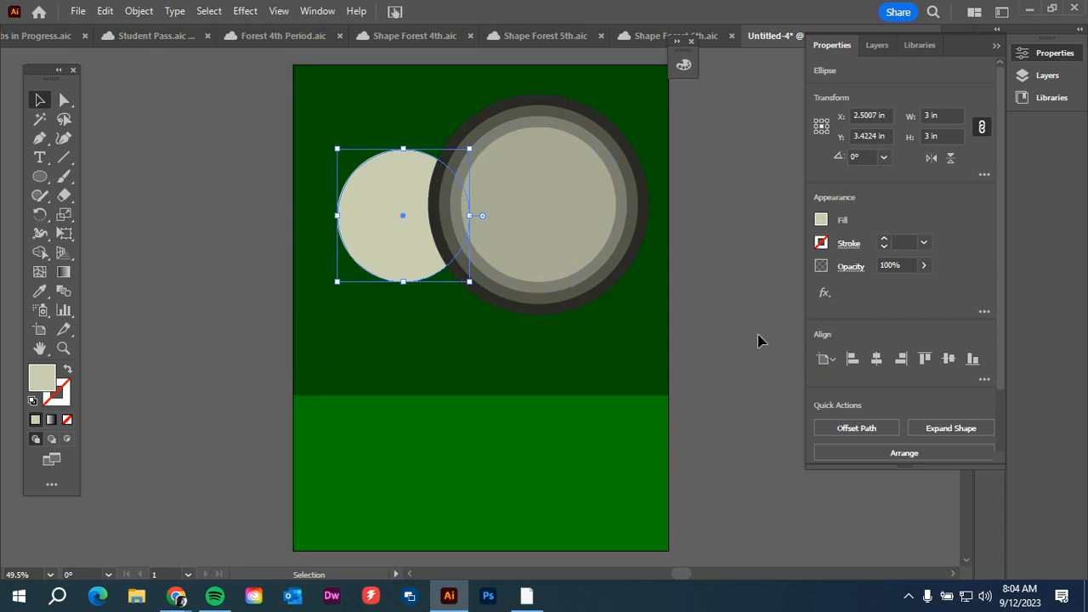
left_click(901, 453)
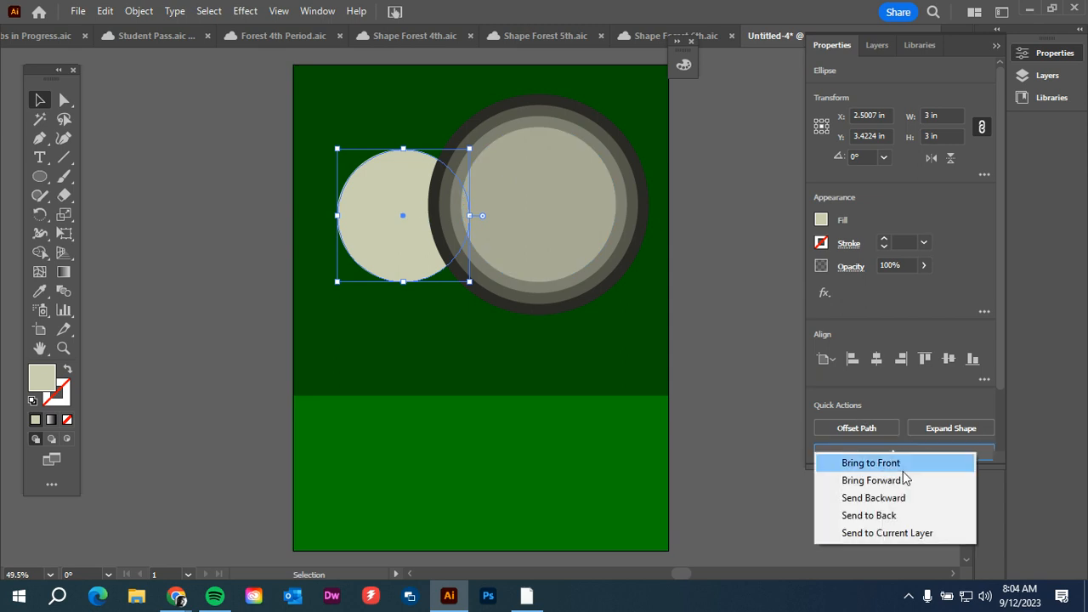
left_click(904, 481)
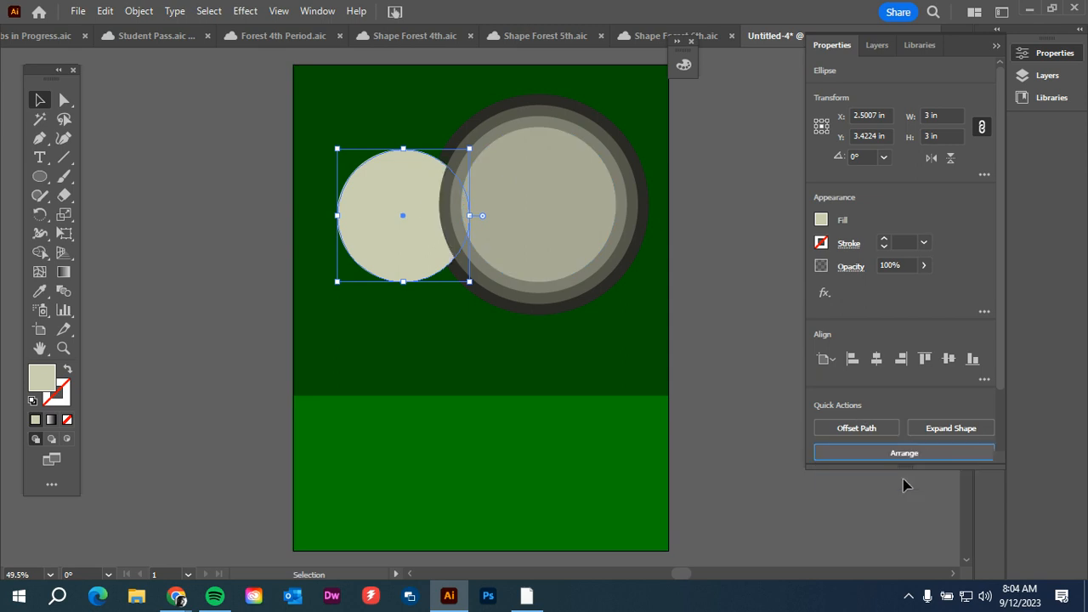
right_click(411, 265)
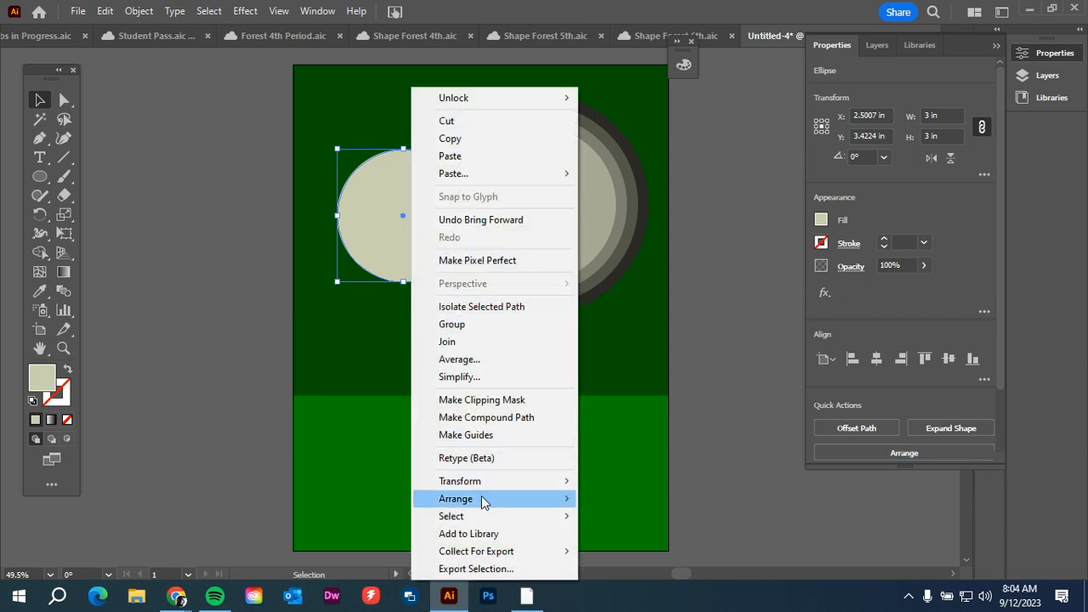
mouse_move(483, 501)
left_click(605, 518)
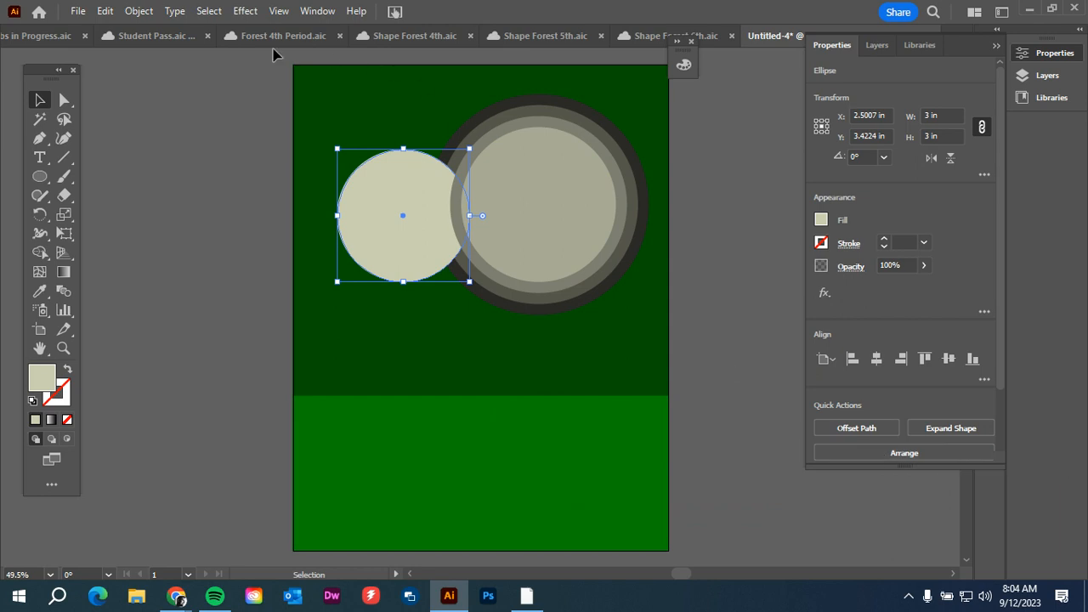
left_click(136, 12)
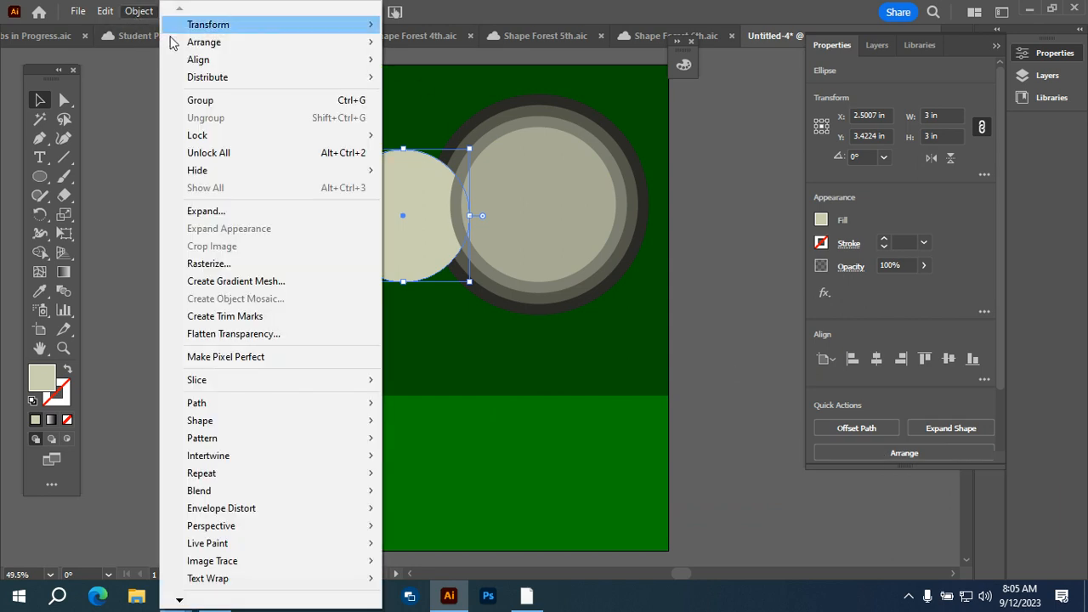
mouse_move(174, 43)
left_click(440, 60)
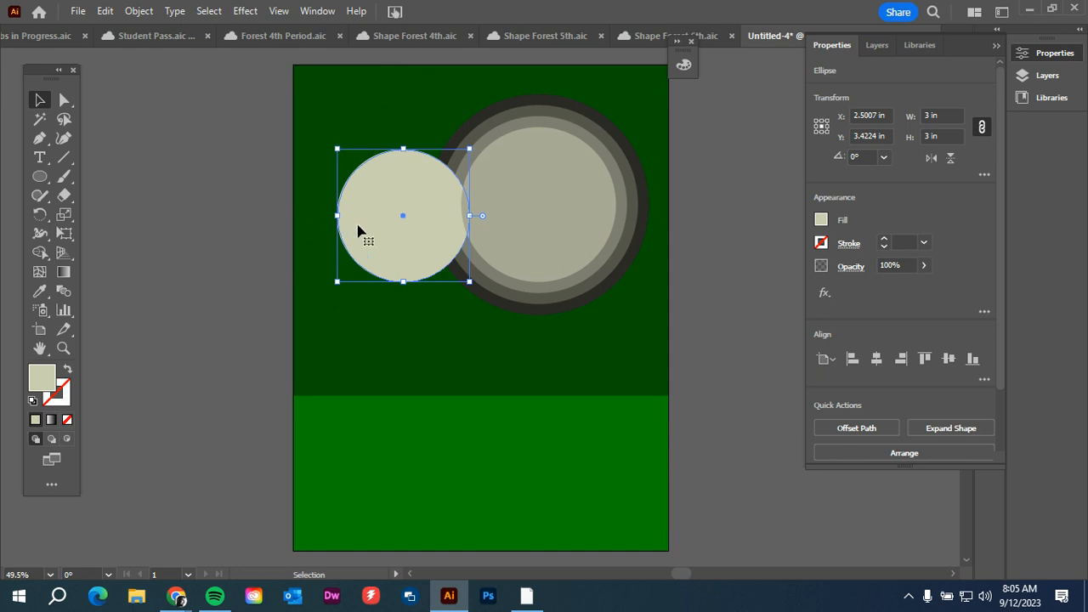
Step: Arrange the palest circle in front of all the other circles in the stack
left_click(903, 454)
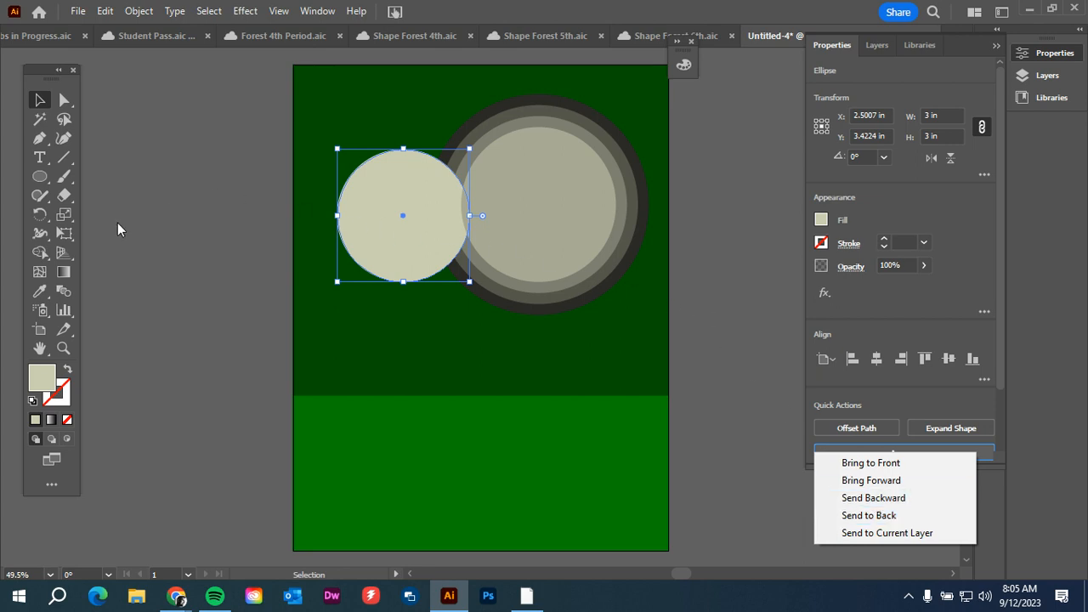
left_click(142, 12)
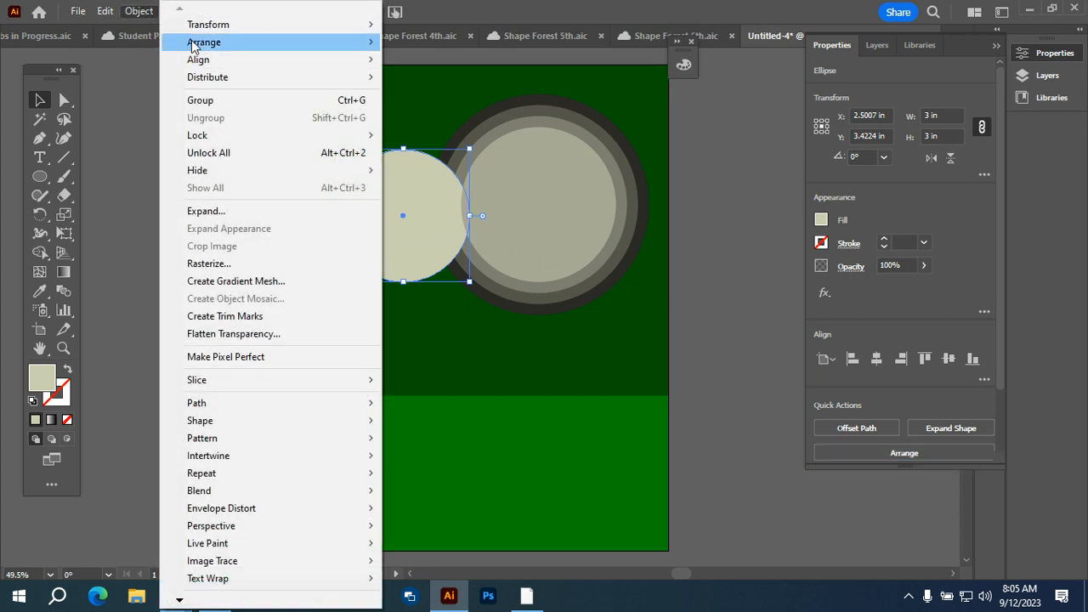
mouse_move(195, 44)
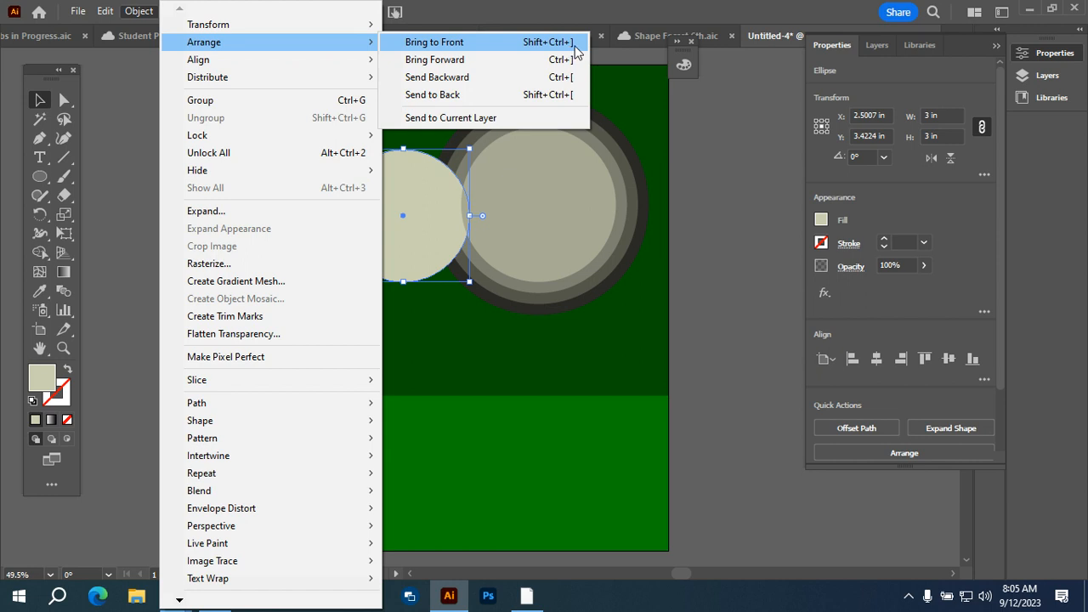
left_click(424, 182)
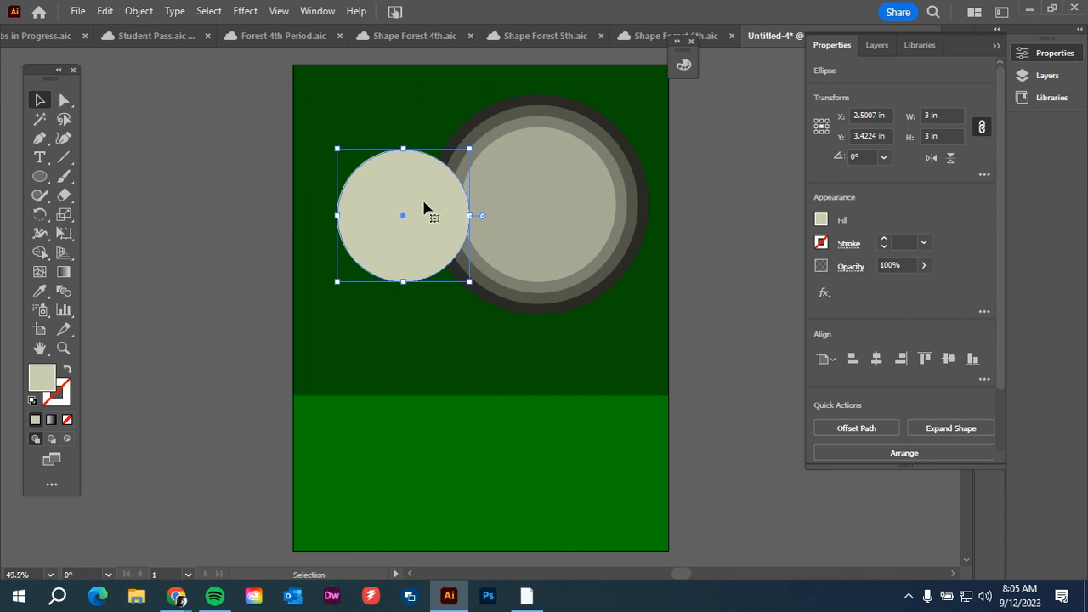
Step: Center the palest 3 in circle within the concentric stack of darker circles
left_click_drag(424, 207, 561, 195)
left_click(363, 193)
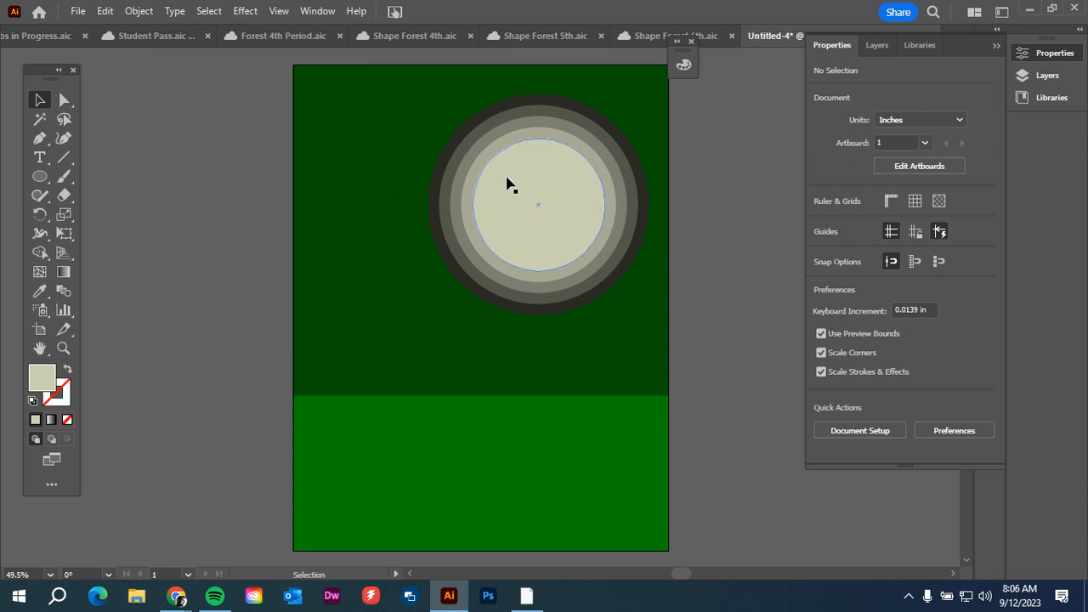
Step: Shift individual circles off their shared center so the stack overlaps unevenly
left_click_drag(558, 180, 531, 190)
left_click_drag(592, 172, 656, 164)
left_click(737, 161)
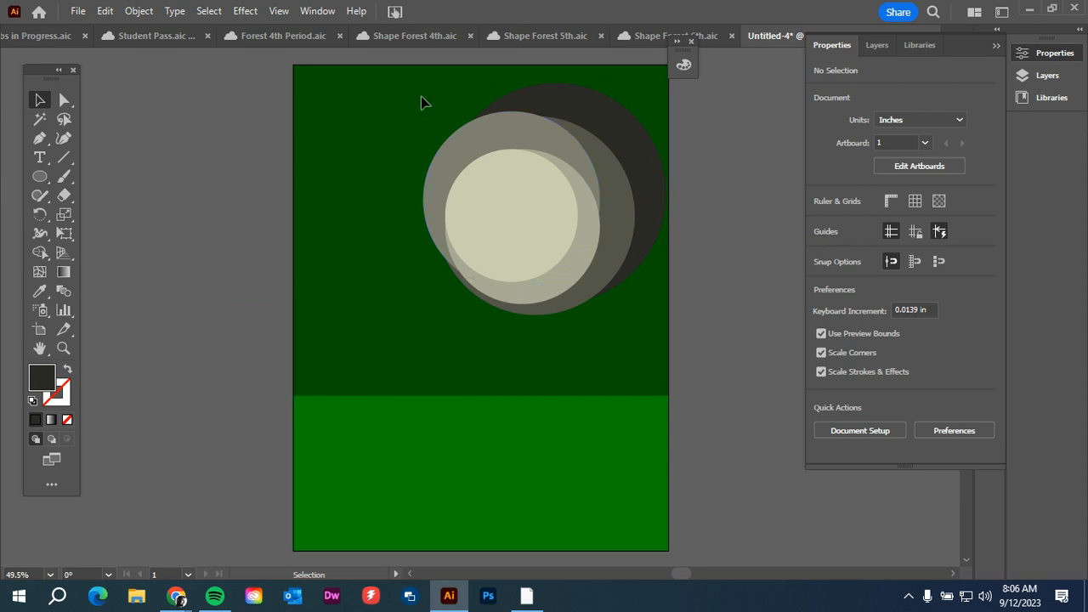
left_click_drag(413, 94, 663, 338)
left_click(704, 252)
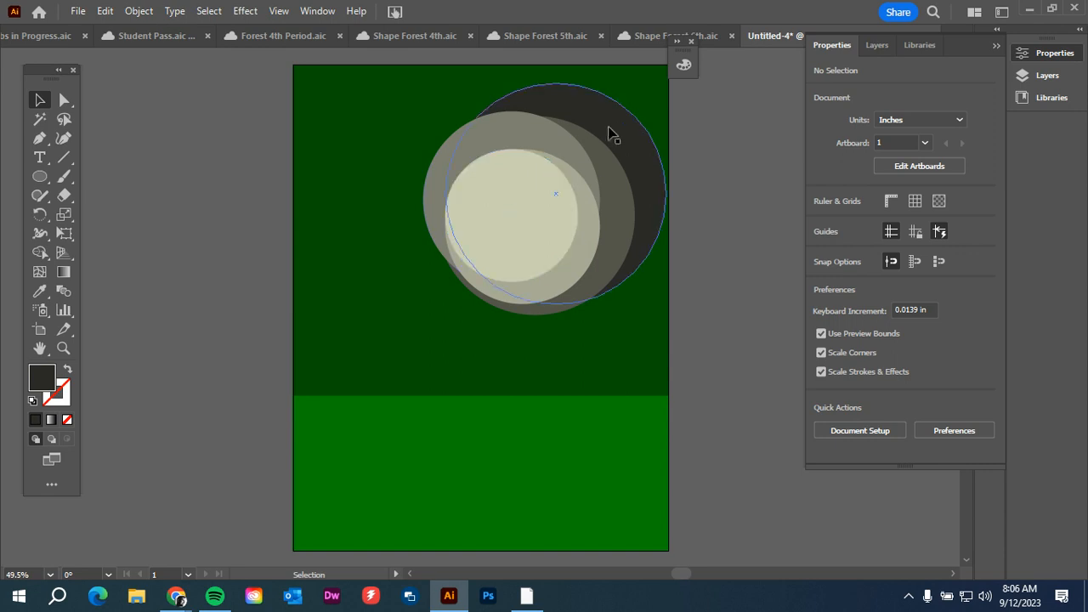
left_click(491, 216)
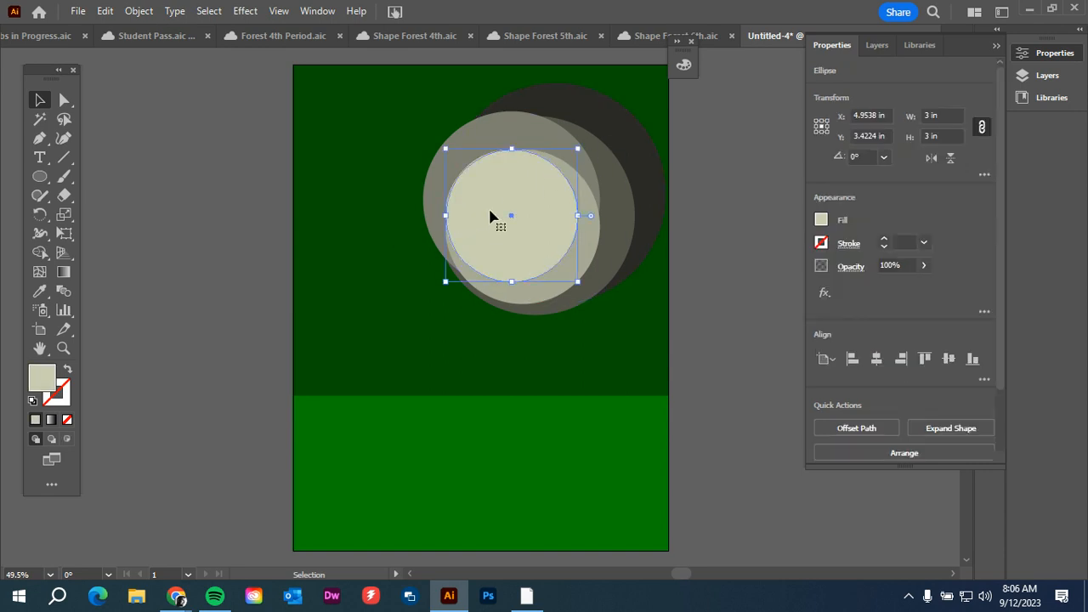
left_click(397, 150)
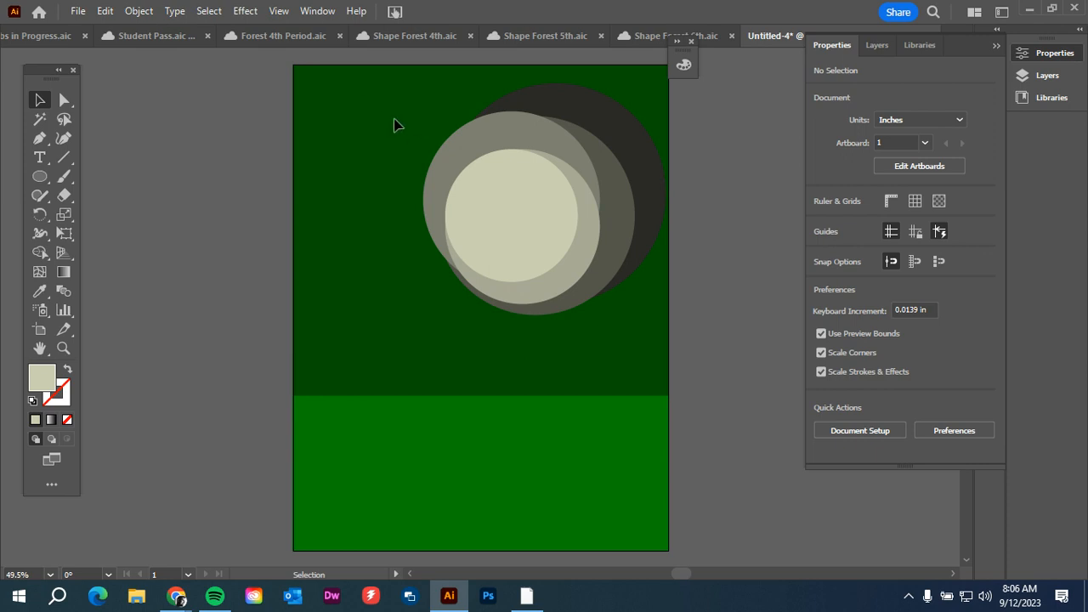
Step: Move all five overlapping circles together down and toward the left side of the dark green background
left_click_drag(387, 119, 646, 230)
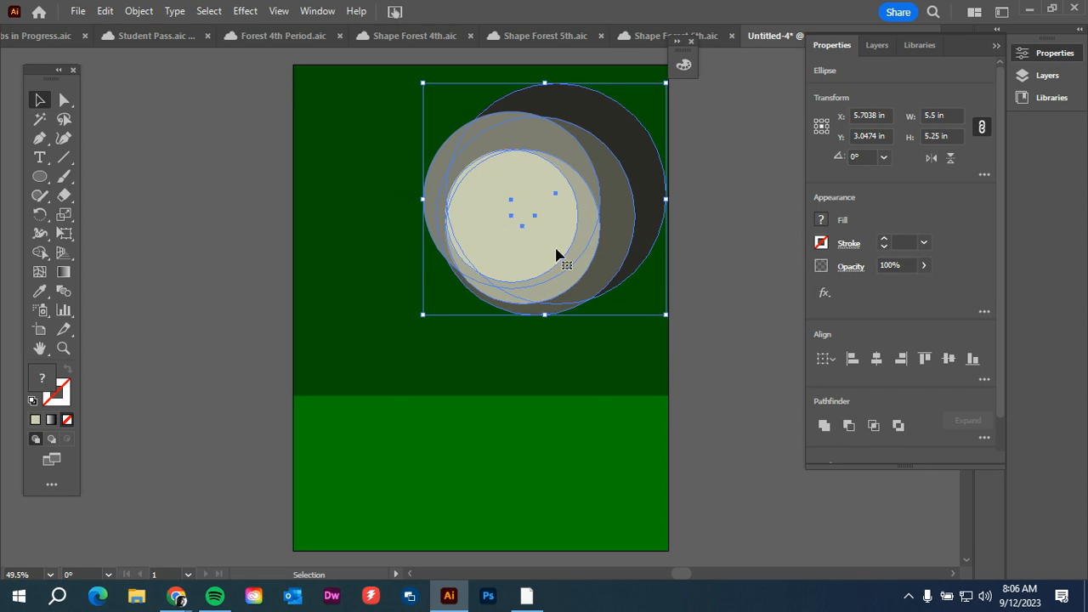
left_click_drag(493, 221, 431, 262)
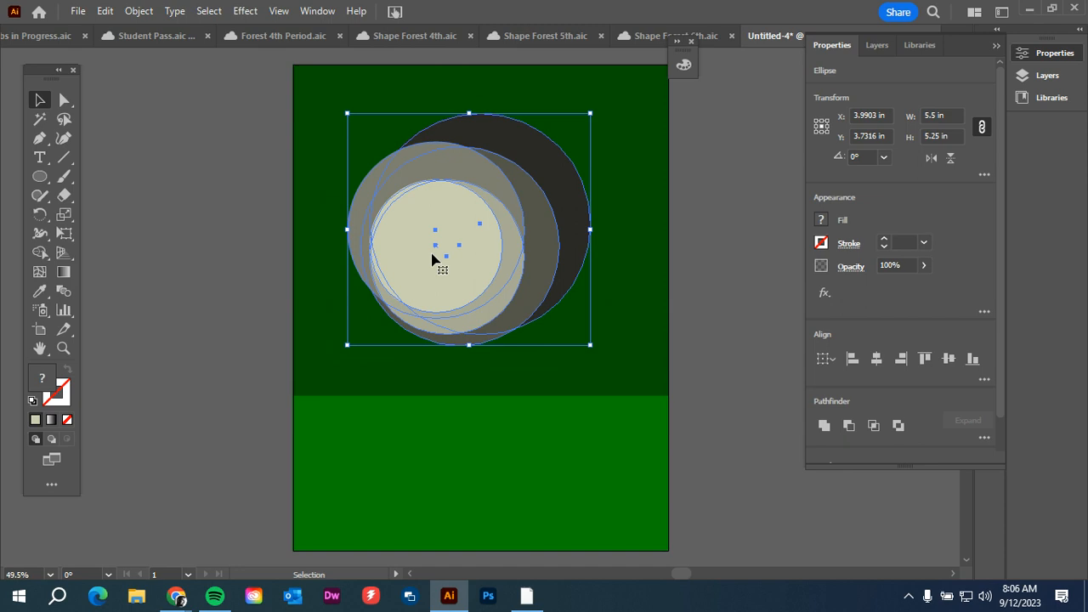
left_click(625, 195)
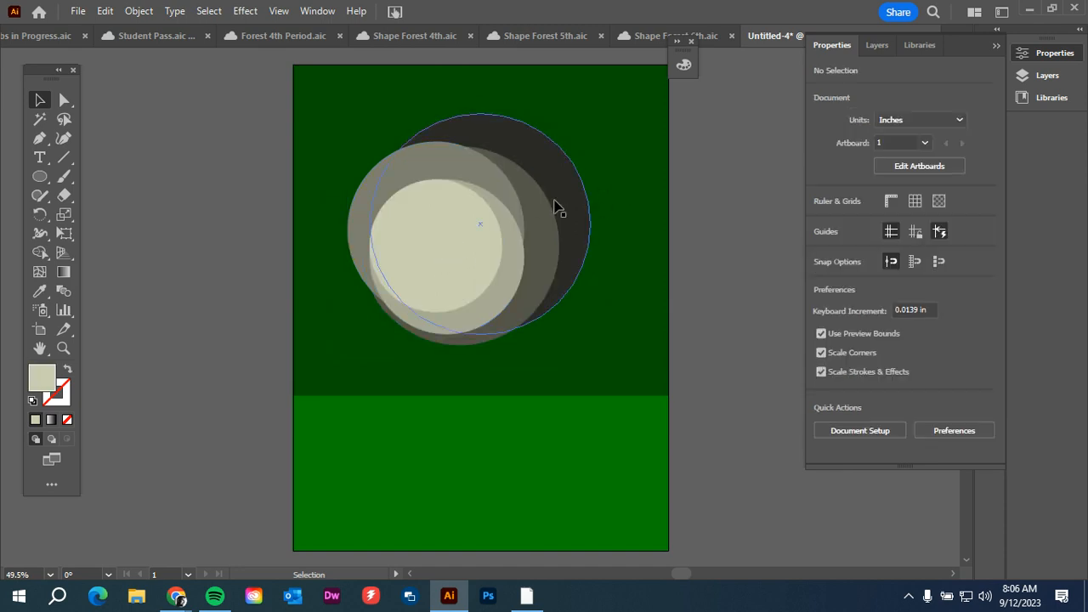
Step: Offset the two darkest circles further from the rest of the stack
left_click(560, 209)
mouse_move(574, 213)
left_mouse_down()
mouse_move(567, 237)
mouse_move(548, 229)
mouse_move(552, 213)
left_mouse_up()
left_click(663, 199)
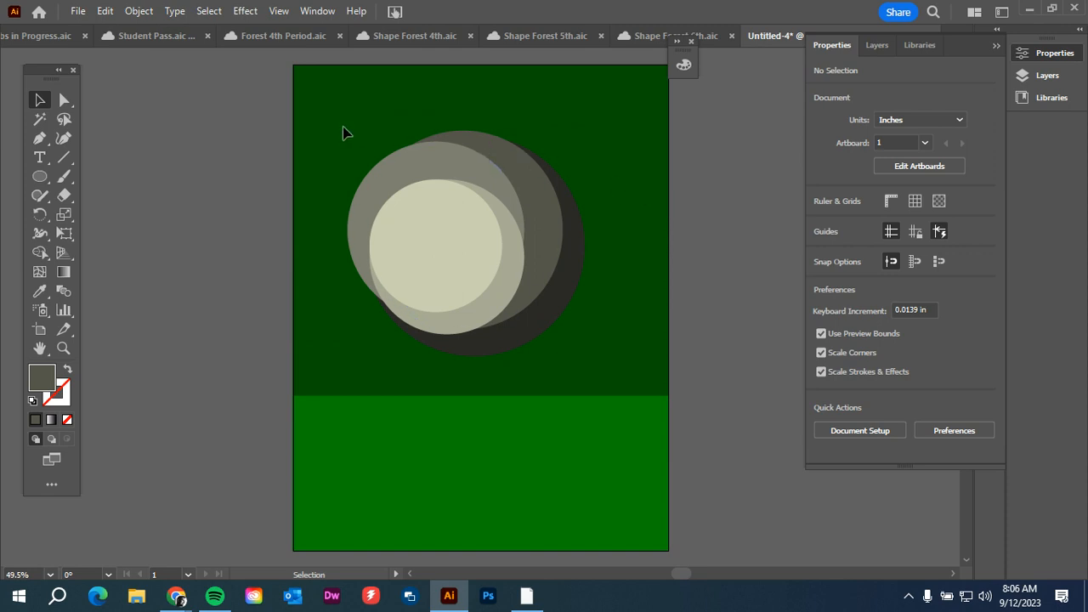
Step: Move all five circles slightly up together and align their centers horizontally and vertically to make them concentric
left_click_drag(342, 125, 598, 358)
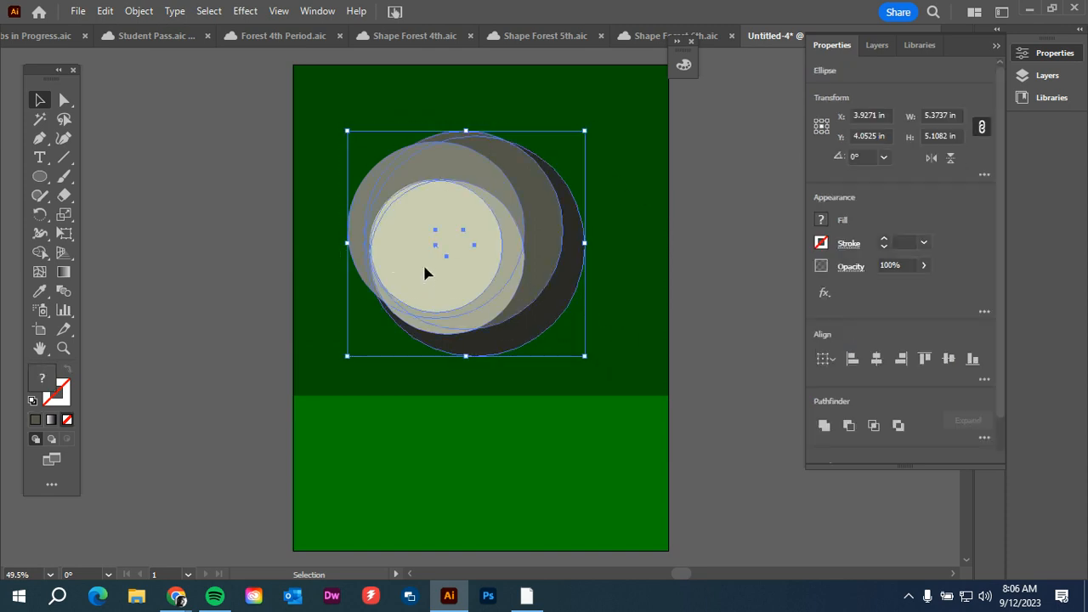
left_click_drag(422, 263, 431, 245)
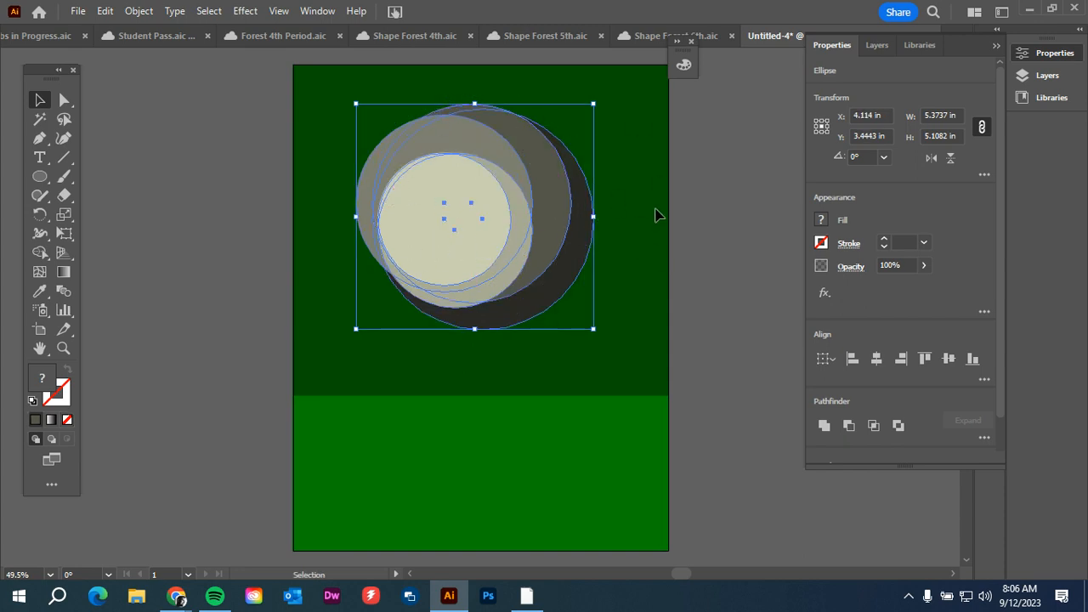
left_click(878, 361)
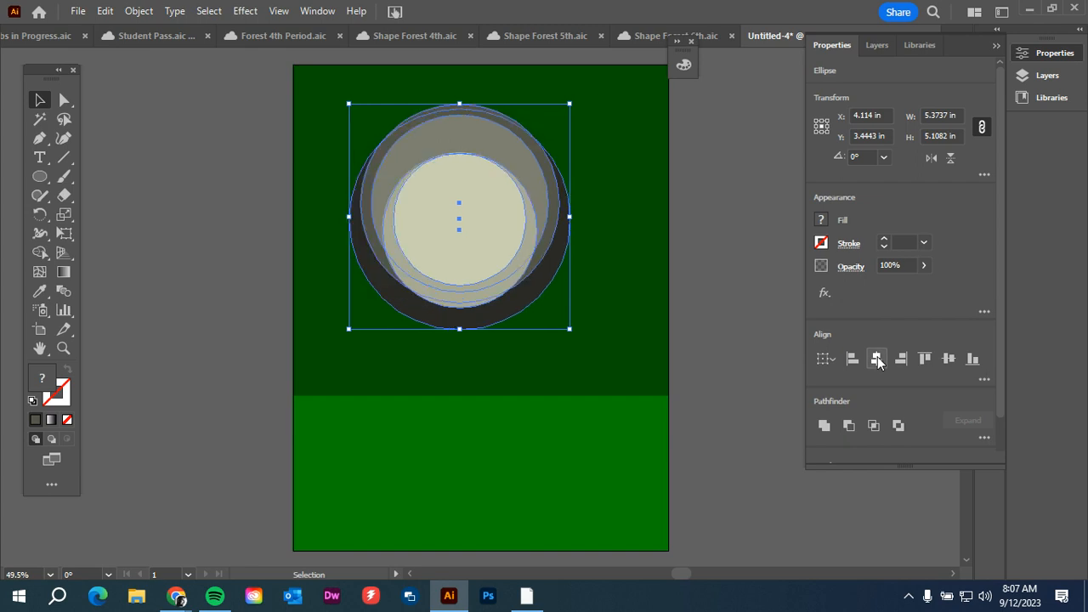
left_click(950, 358)
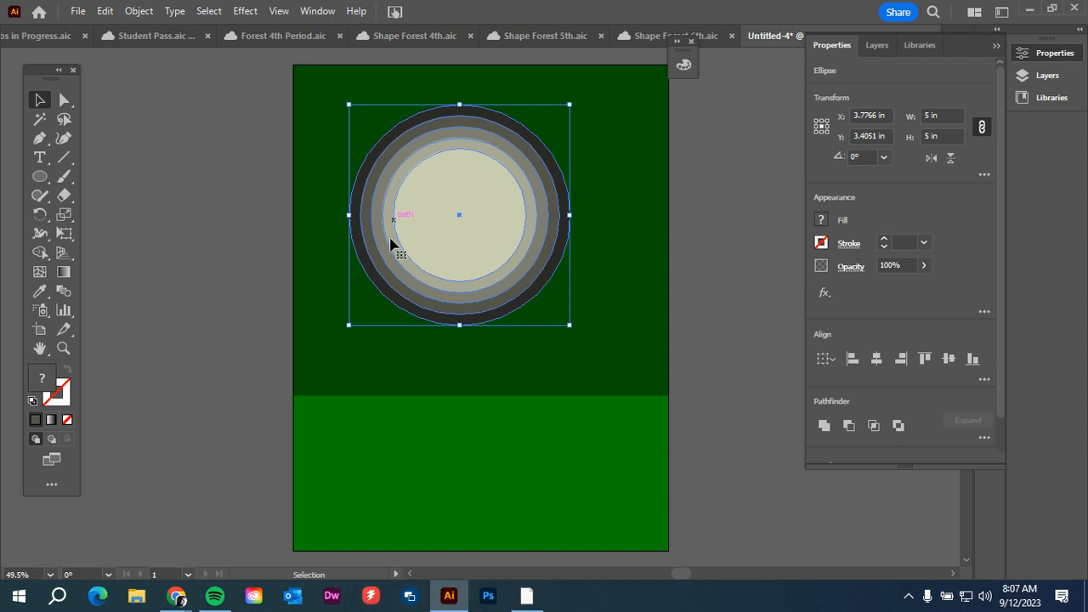
left_click(635, 254)
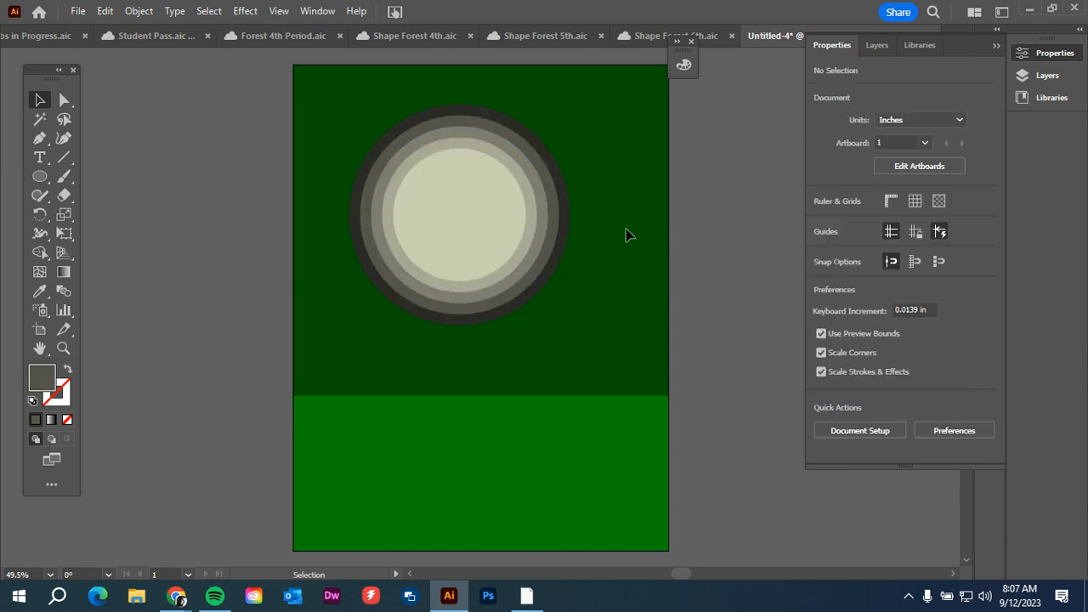
Step: Combine all five concentric circles into one group
left_click(569, 216)
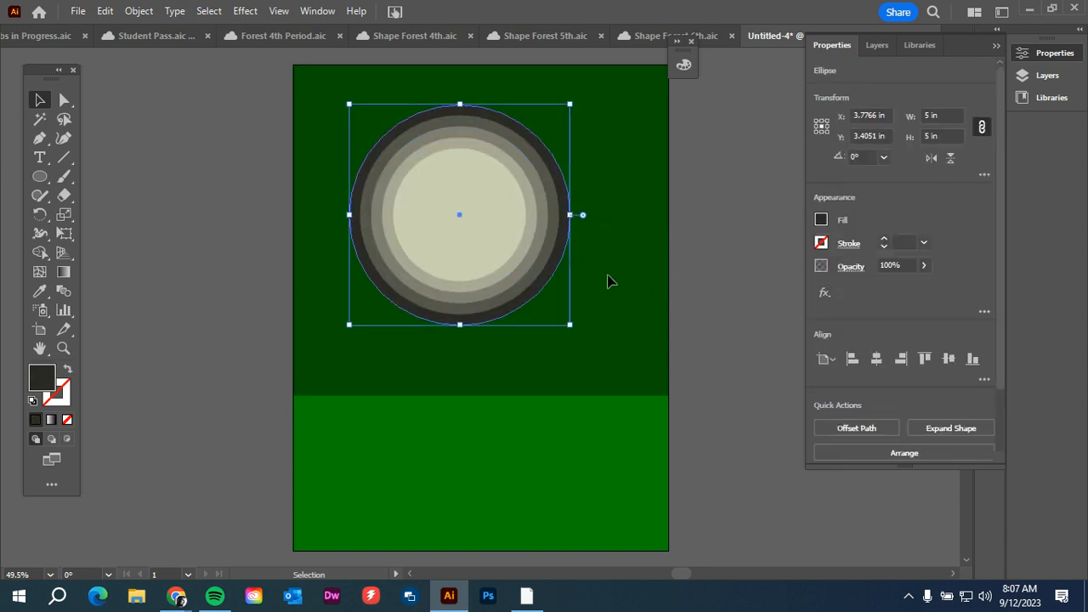
left_click(514, 222)
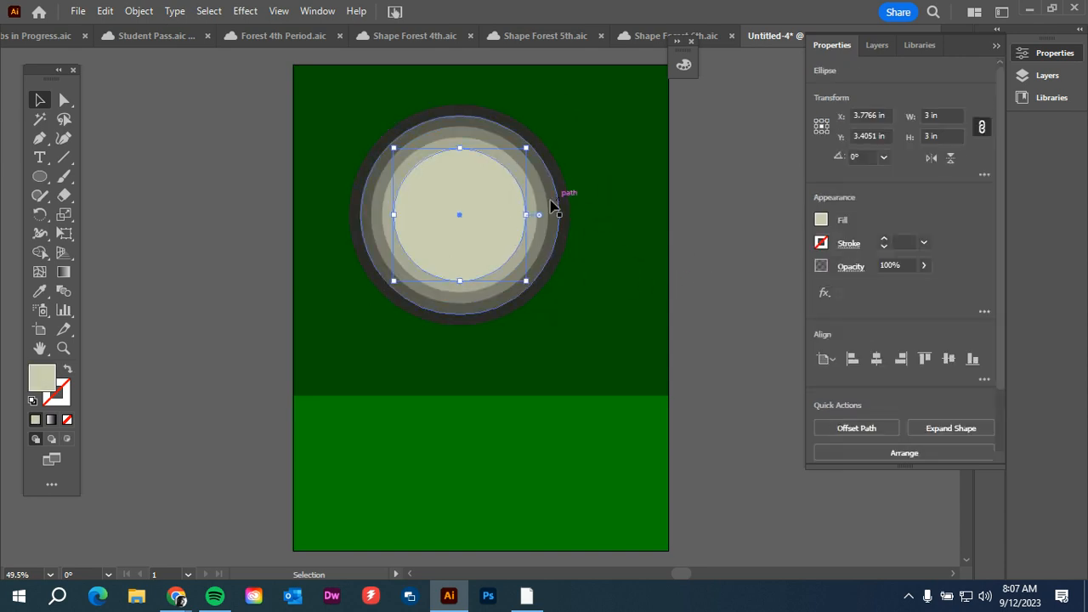
left_click(661, 173)
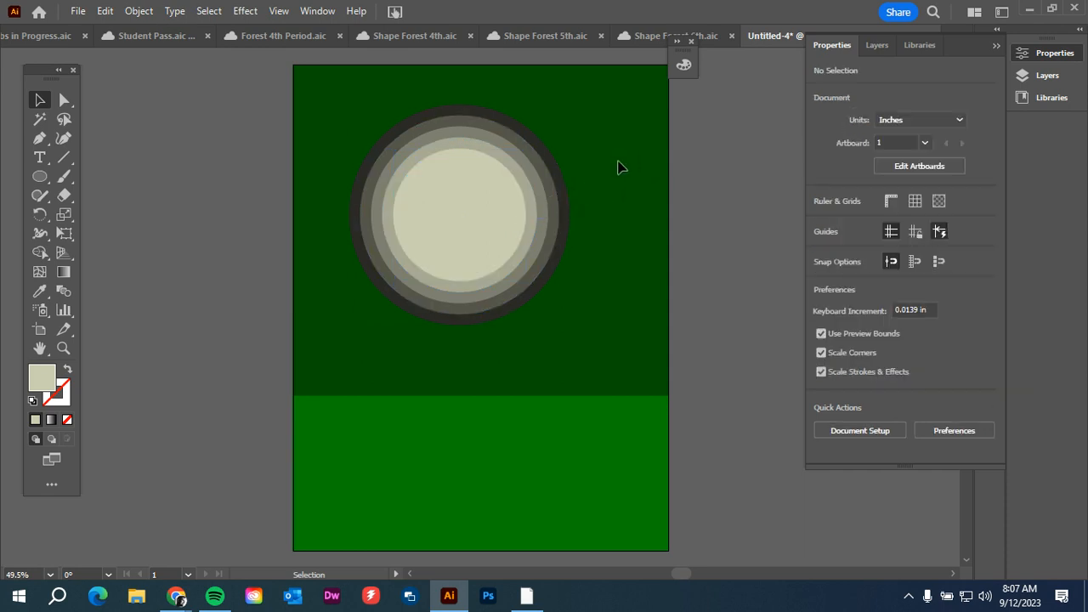
left_click_drag(607, 141, 458, 268)
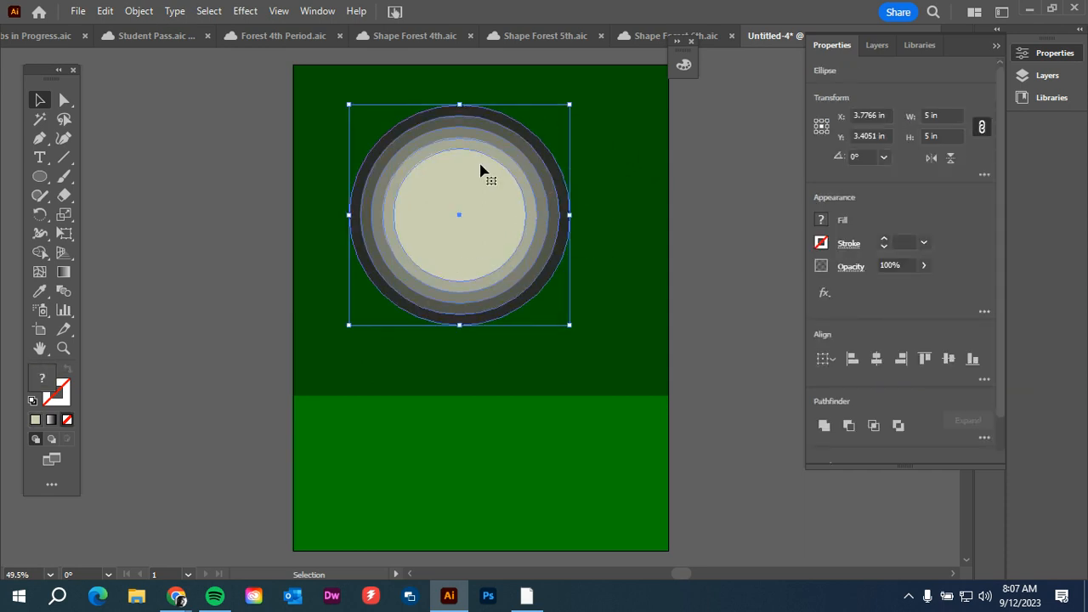
scroll(907, 297, "down", 1)
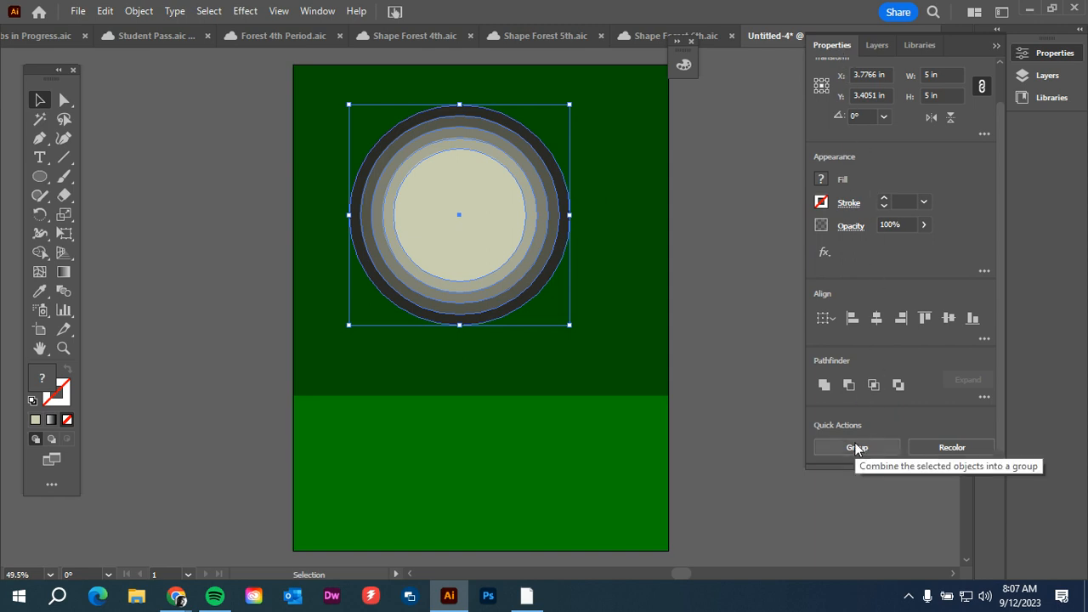
left_click(138, 12)
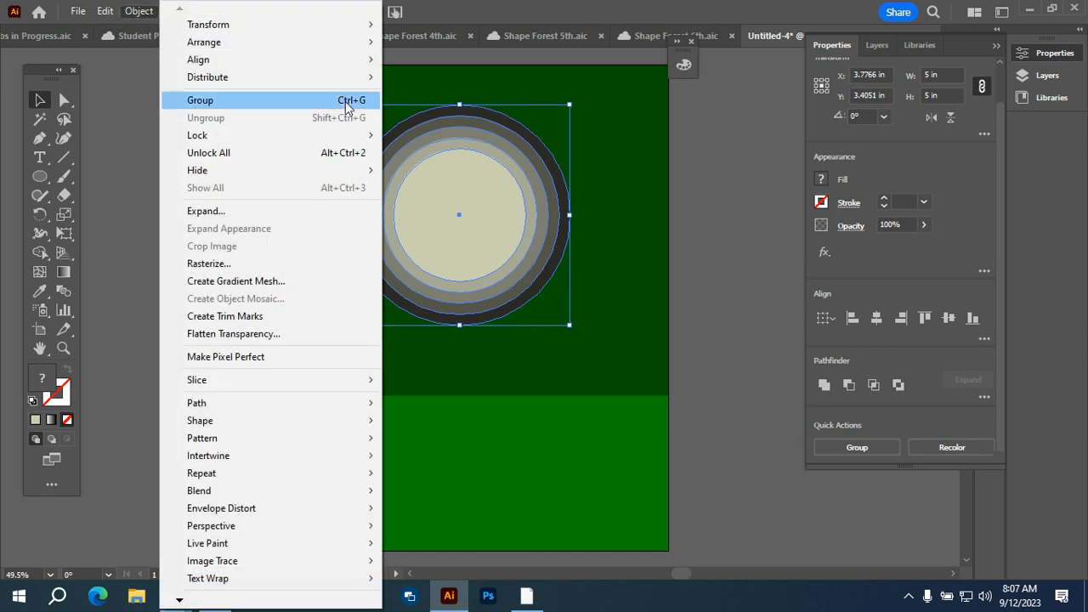
left_click(208, 105)
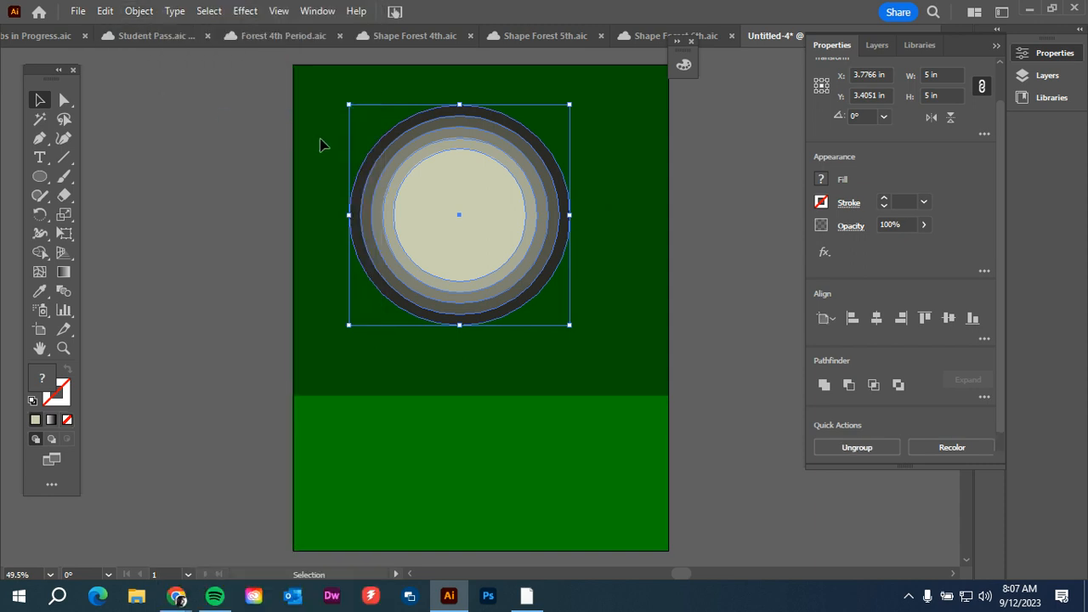
Step: Select the circle group as one object, then enter its isolation mode and exit again
left_click(278, 142)
left_click(485, 190)
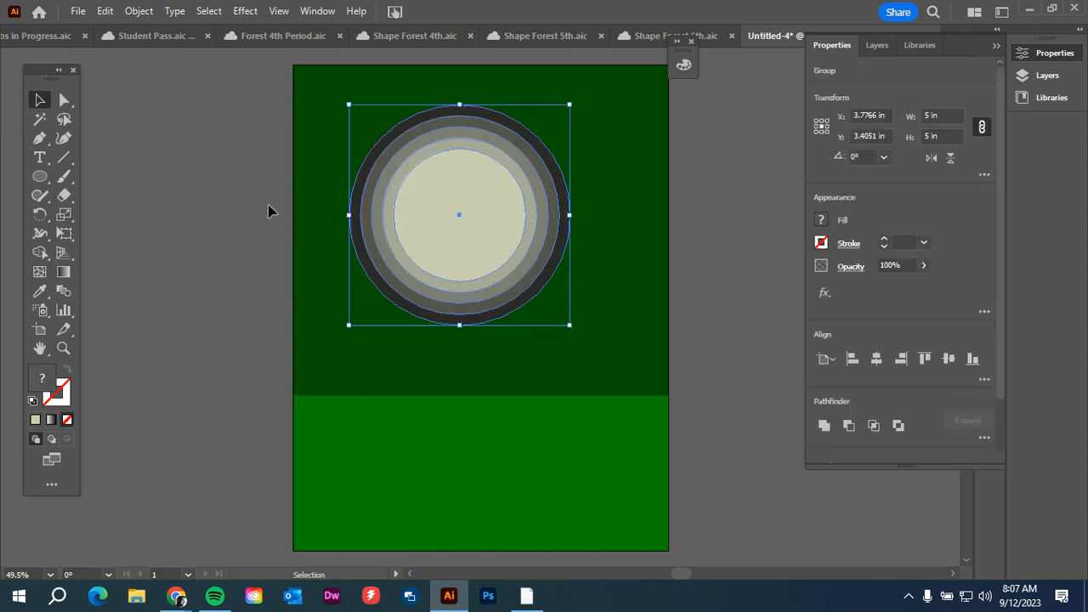
left_click(252, 201)
double_click(427, 195)
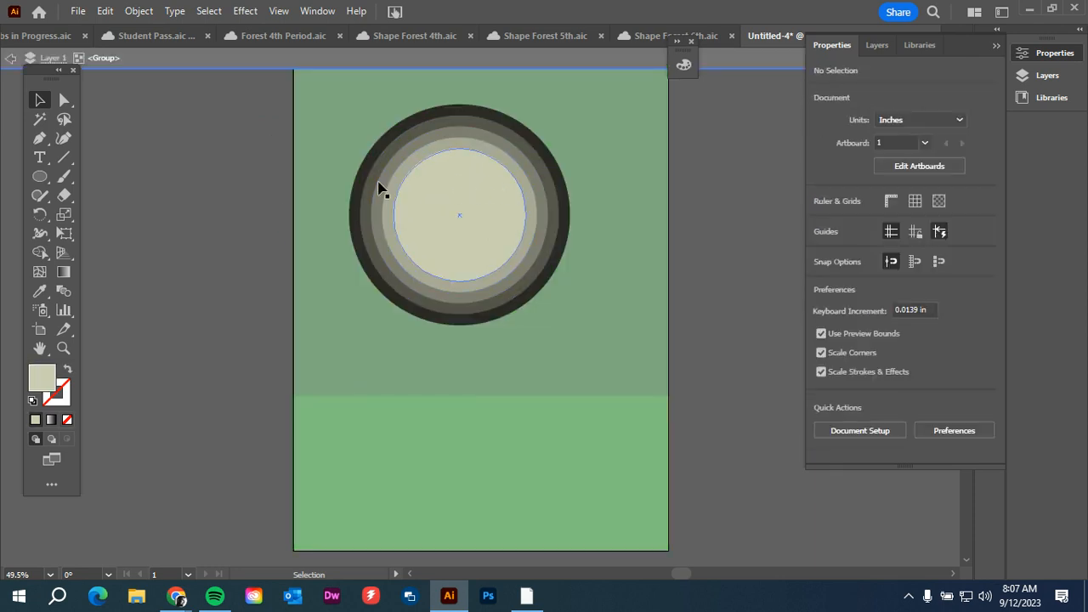
double_click(259, 176)
Step: Move the grouped sun down toward the middle of the artboard so its lower edge slightly overlaps the ground
left_click_drag(445, 199, 455, 233)
left_click(243, 204)
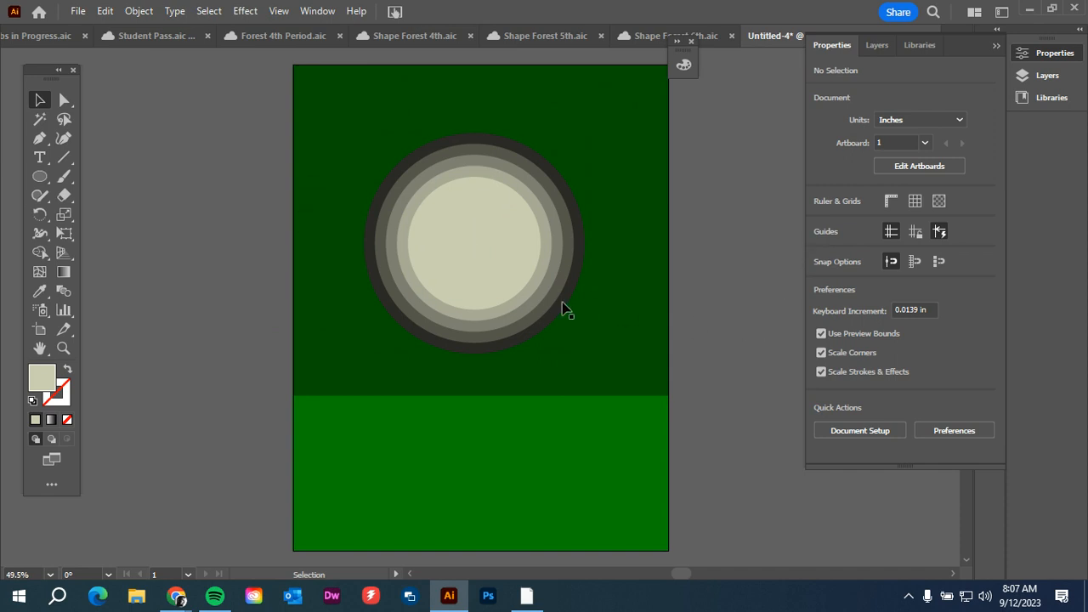
left_click_drag(504, 290, 509, 333)
left_click(260, 284)
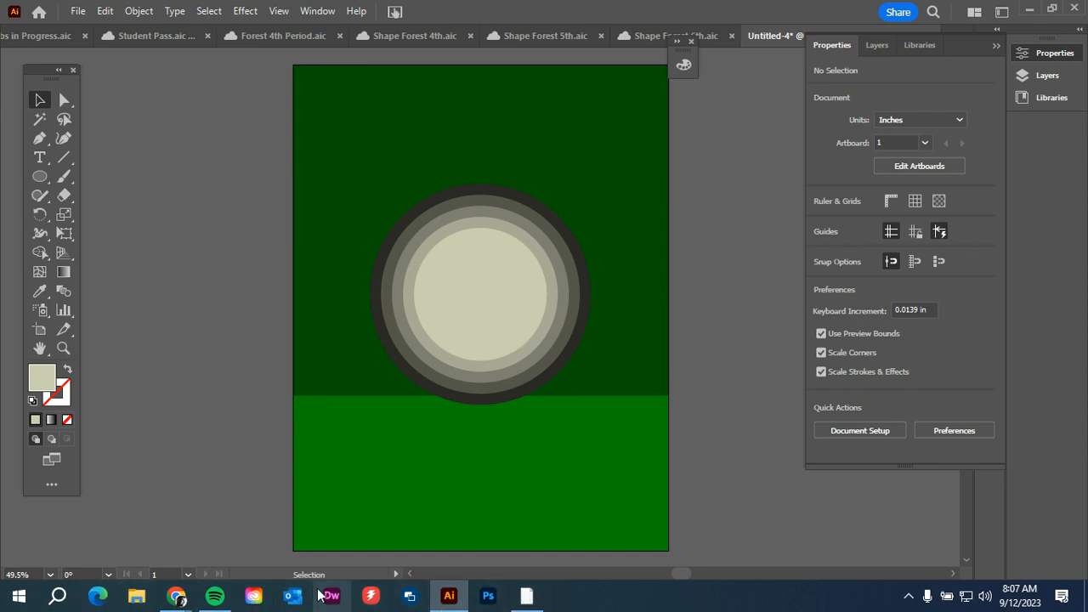
mouse_move(176, 595)
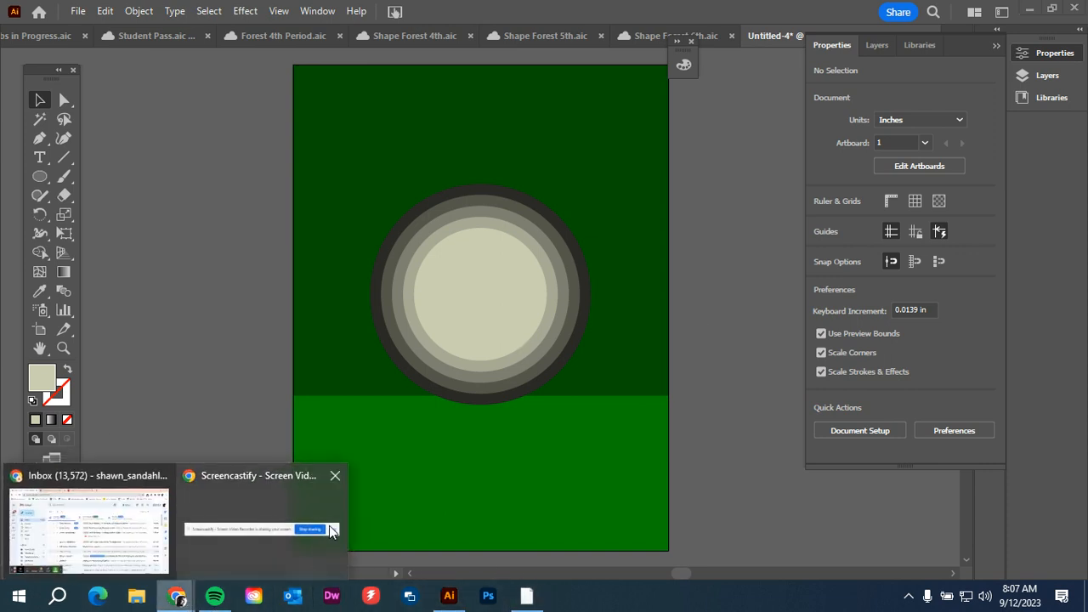